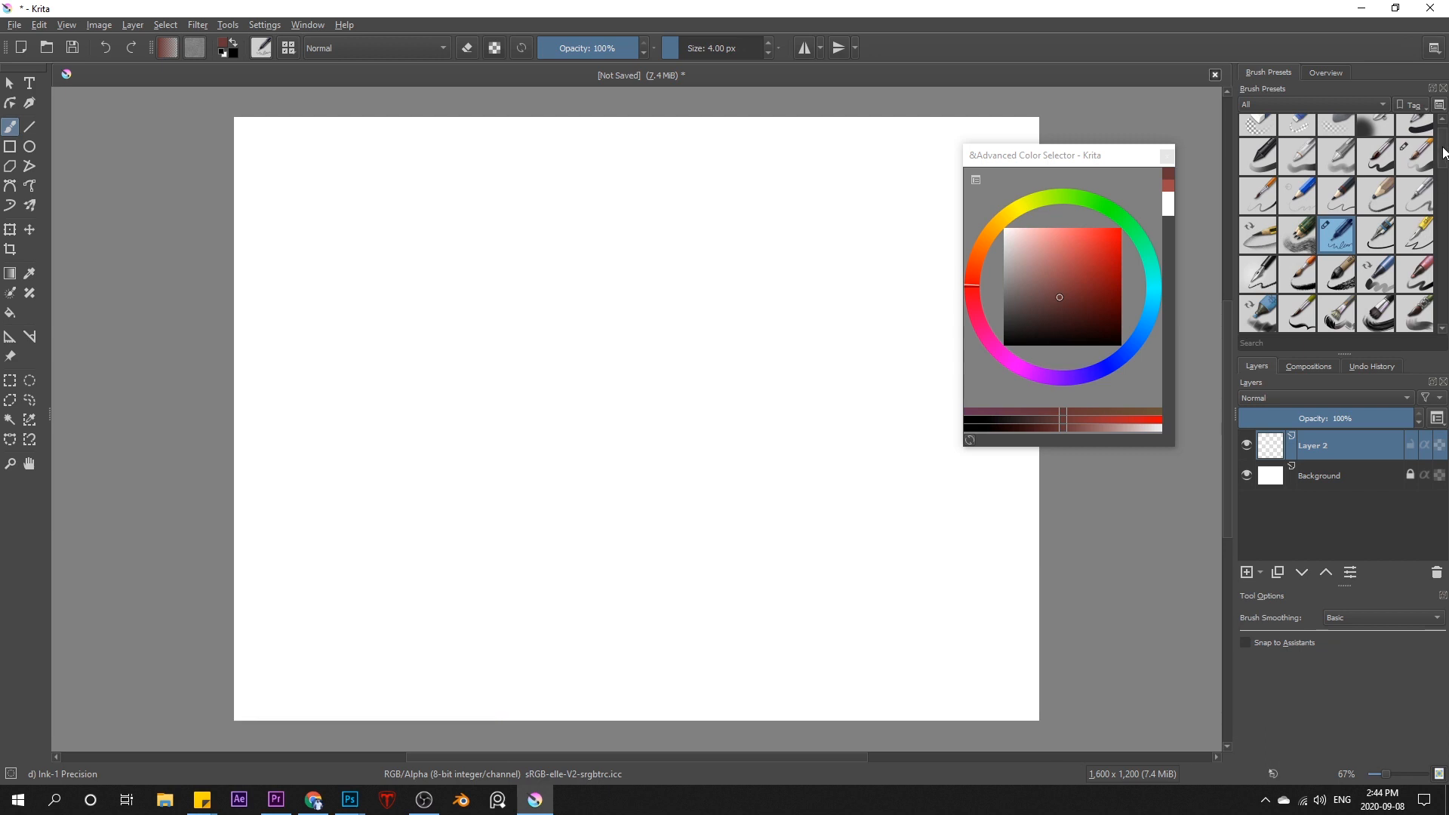
Step: Choose the Pencil-3 Large 4B brush and draw a reddish-brown zigzag, with a dark grey zigzag beside it
drag(1438, 177, 1443, 144)
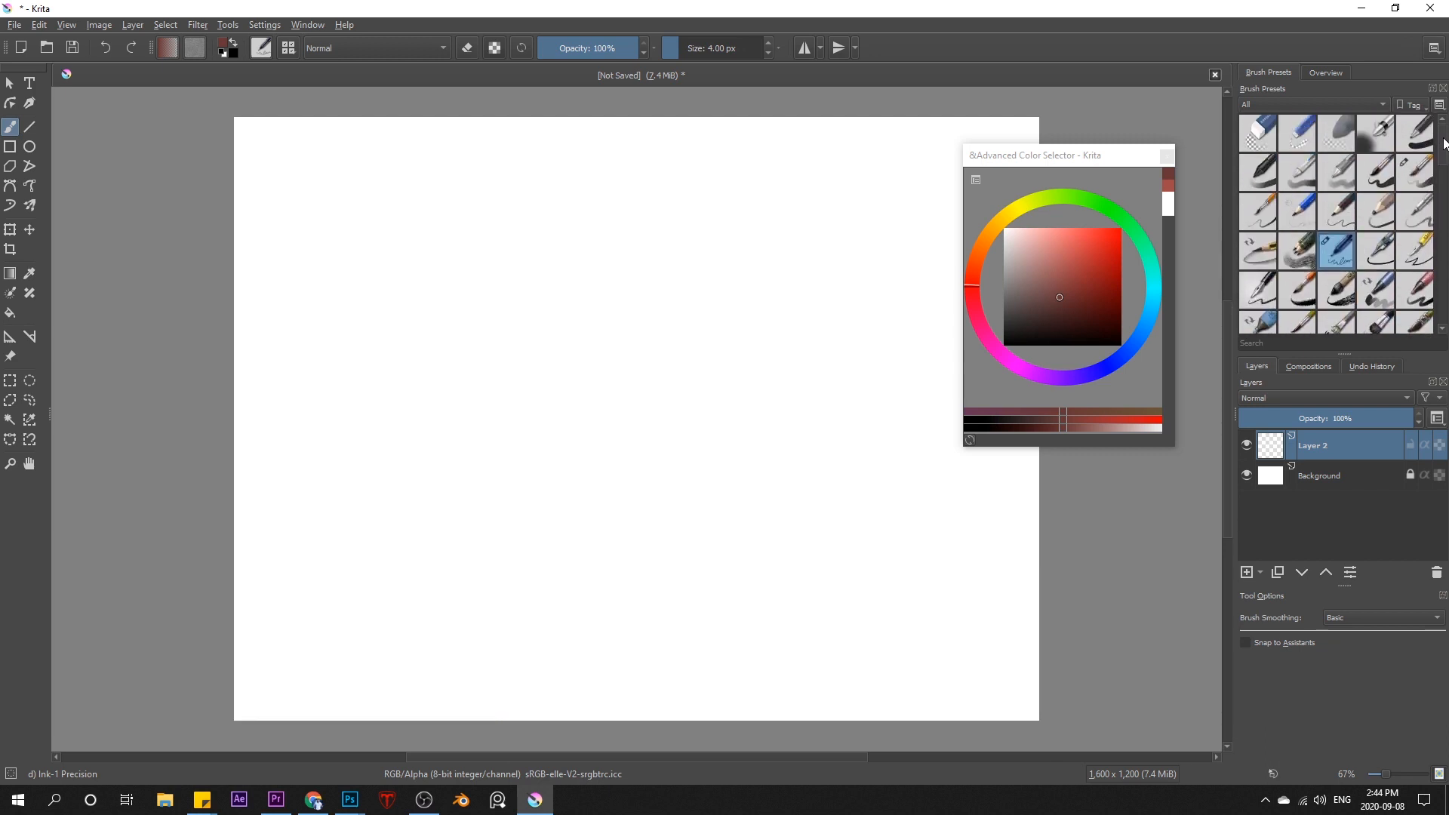
click(1379, 211)
mouse_move(462, 324)
mouse_down()
mouse_move(586, 274)
mouse_move(599, 378)
mouse_move(586, 510)
mouse_up()
drag(1089, 323, 1007, 305)
mouse_move(602, 293)
mouse_down()
mouse_move(705, 326)
mouse_move(675, 407)
mouse_up()
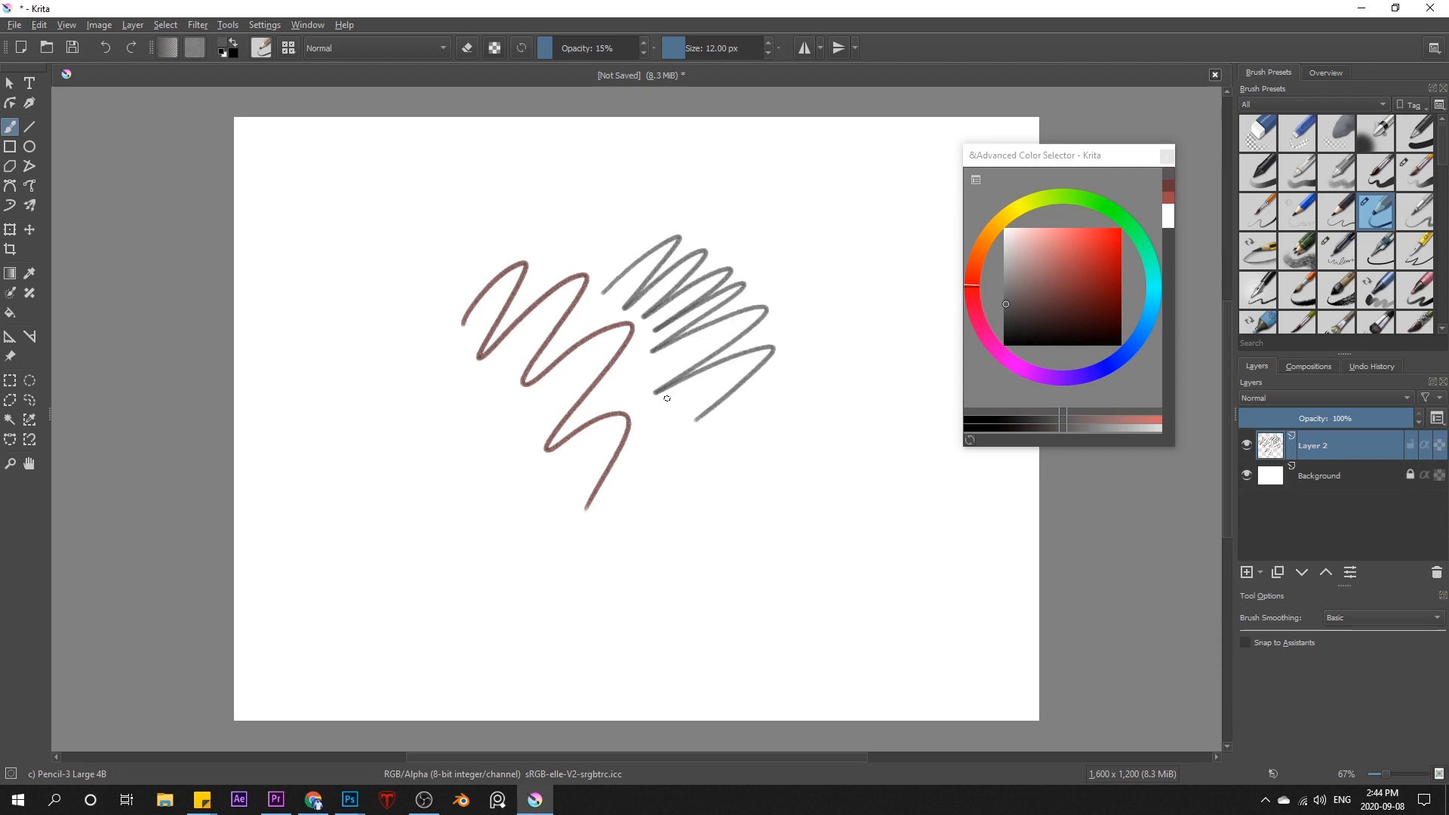
Step: Show the Digital presets in the pop-up palette, choose Airbrush Soft and paint a large grey cloud over the zigzags
right_click(620, 354)
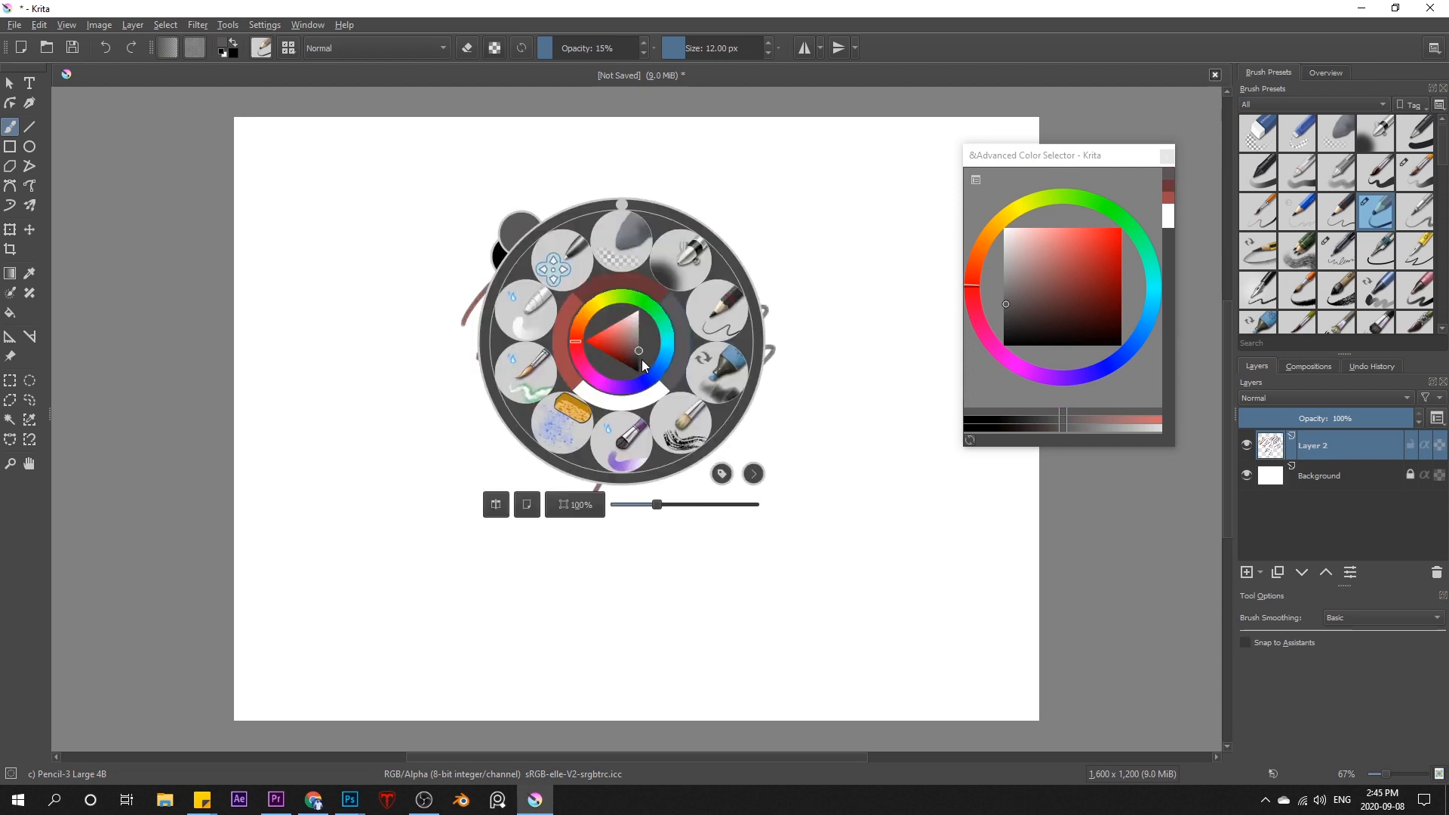
click(722, 473)
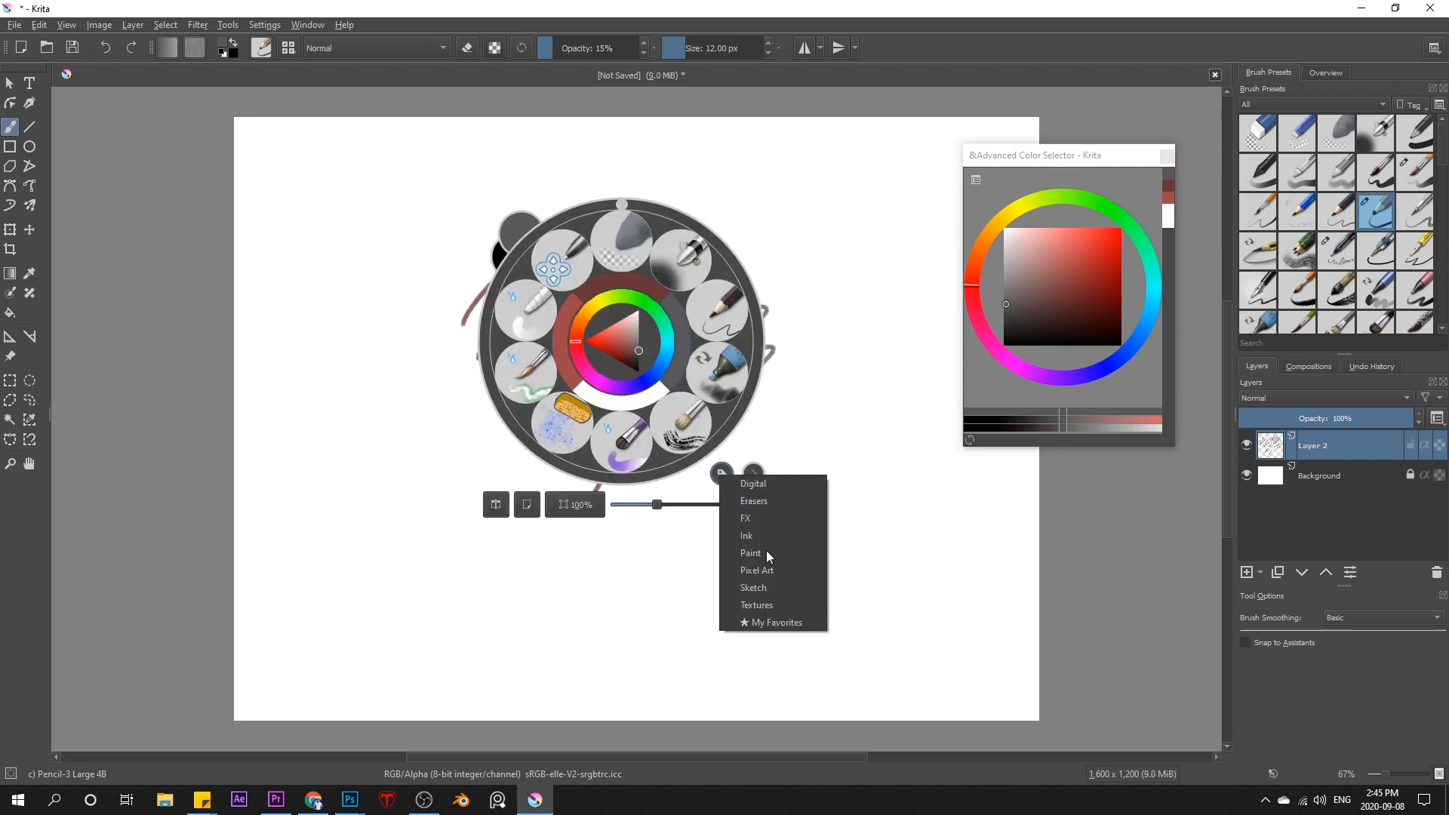
click(758, 484)
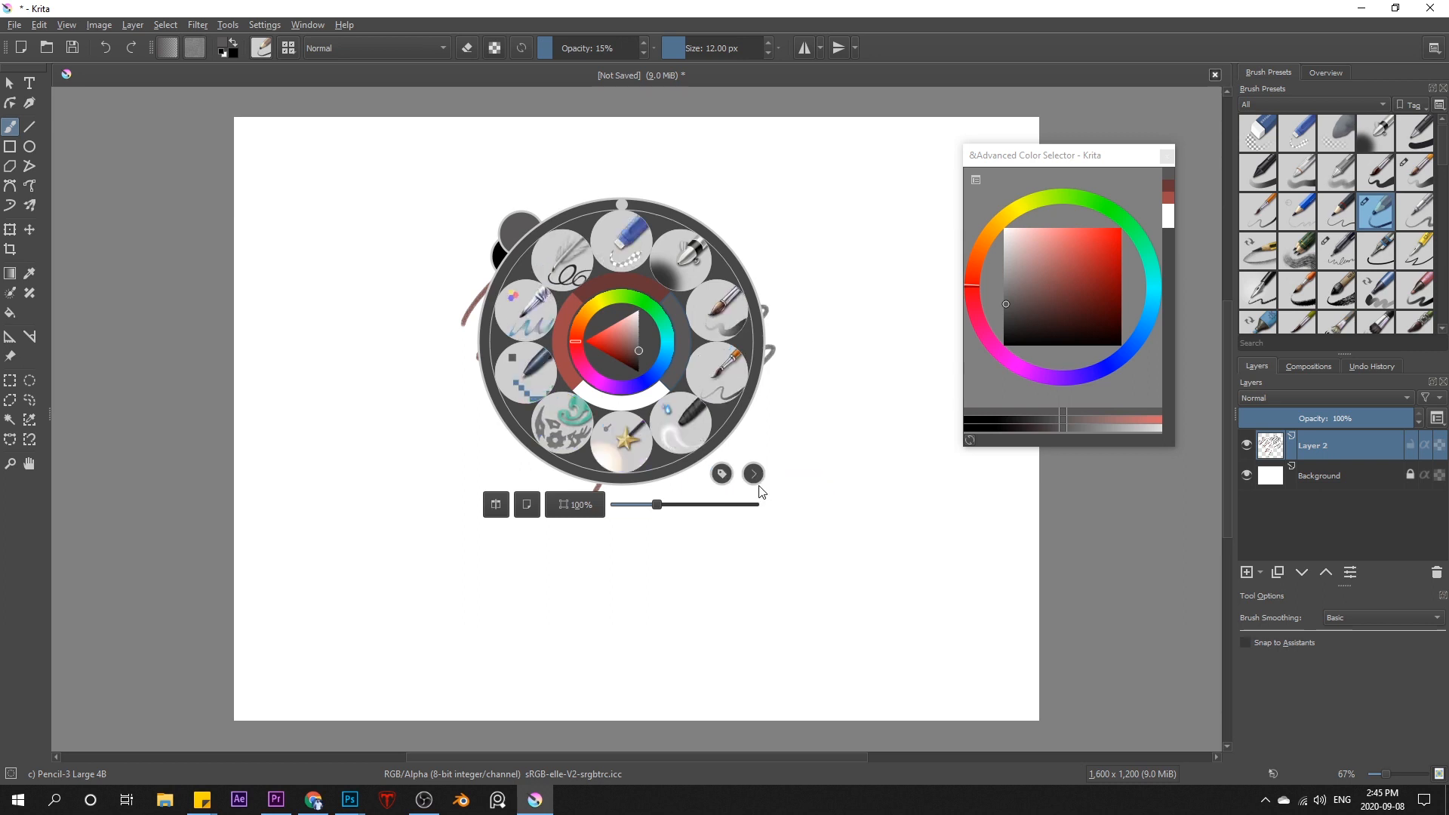
click(721, 252)
mouse_move(680, 246)
mouse_down()
mouse_move(741, 307)
mouse_move(772, 415)
mouse_move(724, 434)
mouse_move(610, 325)
mouse_move(505, 516)
mouse_move(524, 431)
mouse_up()
Step: Shrink the Airbrush Soft brush to a small size and paint a thin dark grey scribble above the brown zigzag
key([)
key([)
key([)
key([)
key([)
key(])
key(])
key([)
key([)
key([)
key([)
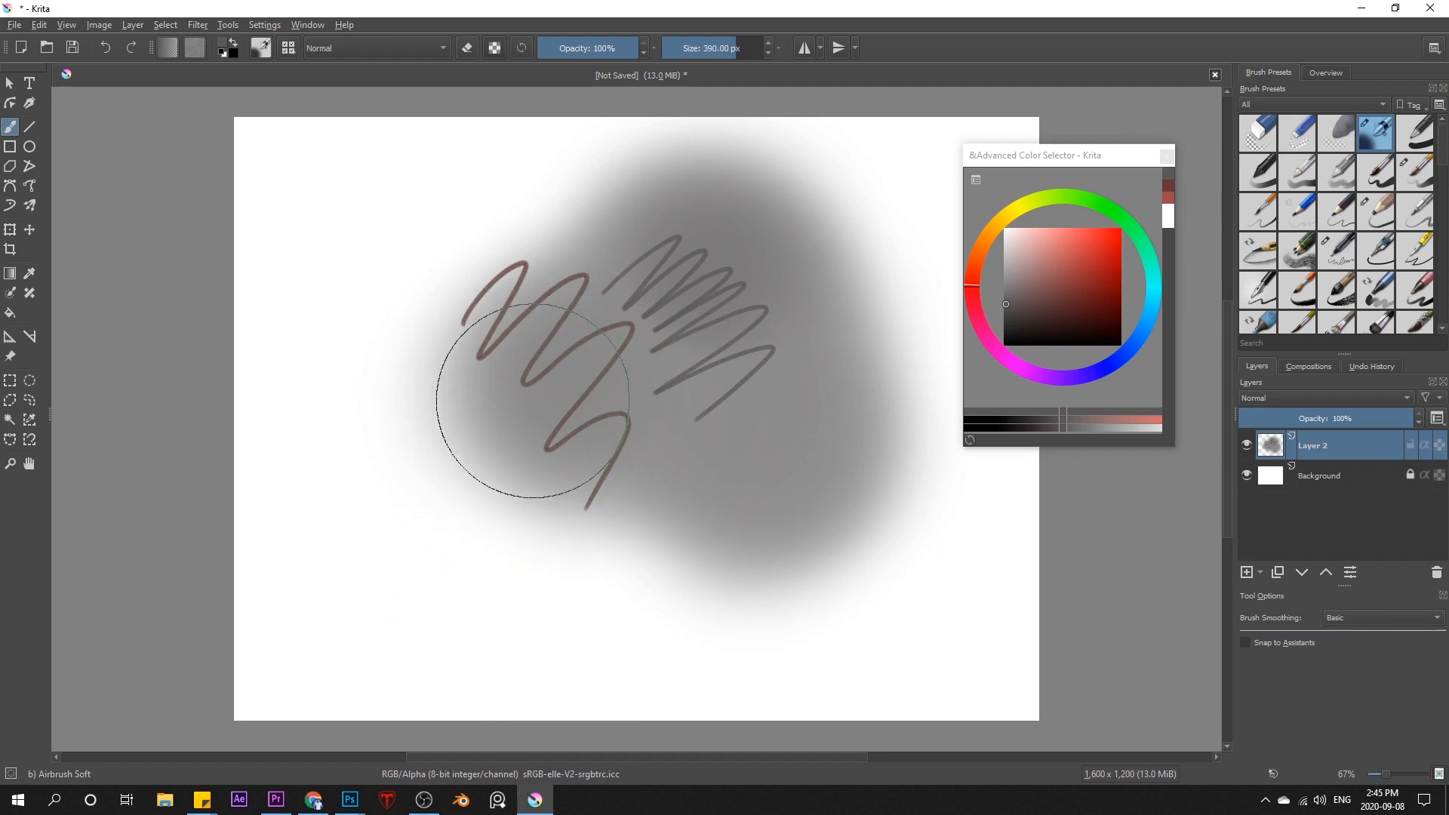
mouse_move(533, 401)
shift+mouse_down()
mouse_move(550, 380)
mouse_move(446, 385)
mouse_move(408, 397)
mouse_move(370, 438)
shift+mouse_up()
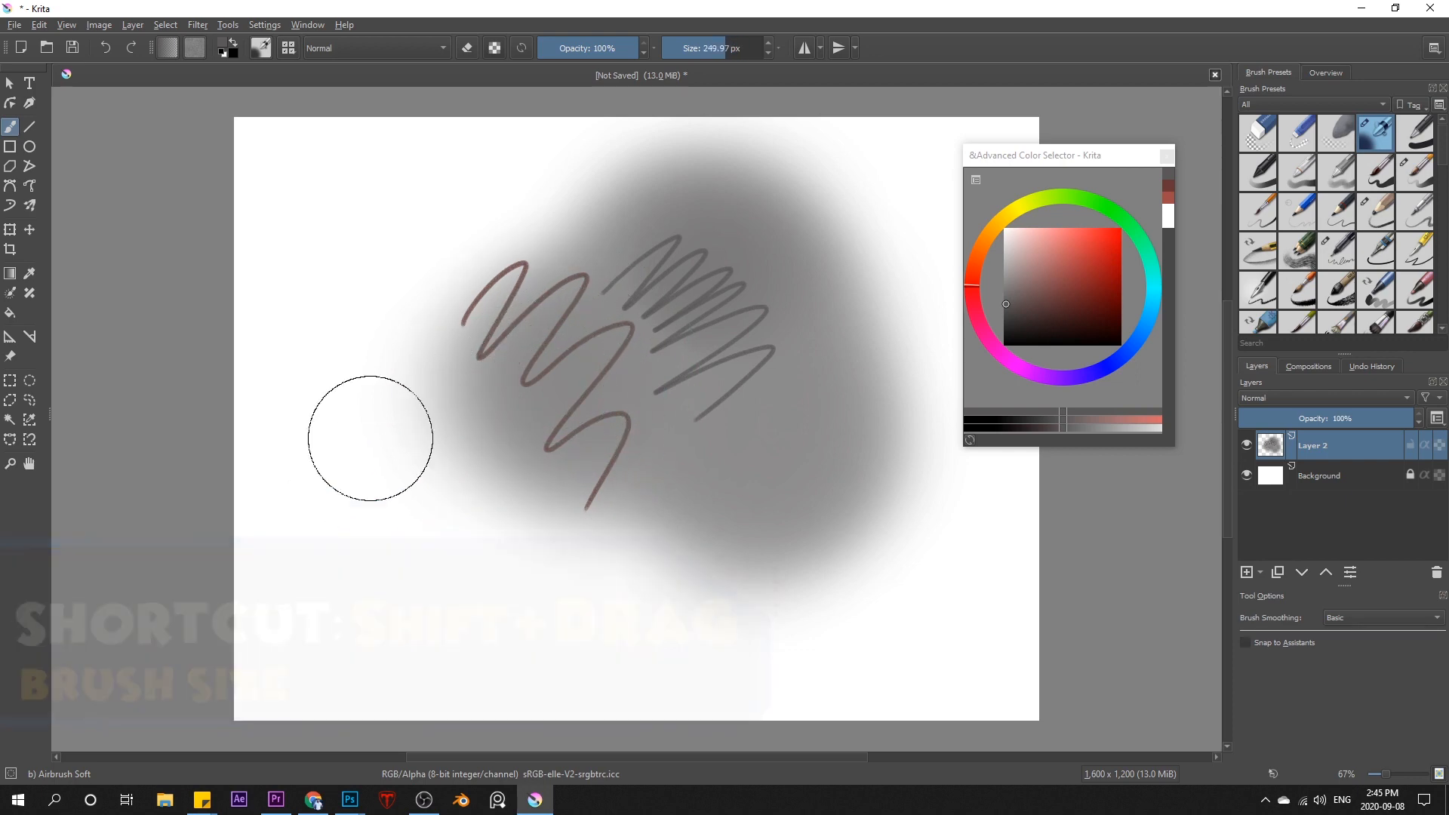
drag(725, 48, 691, 47)
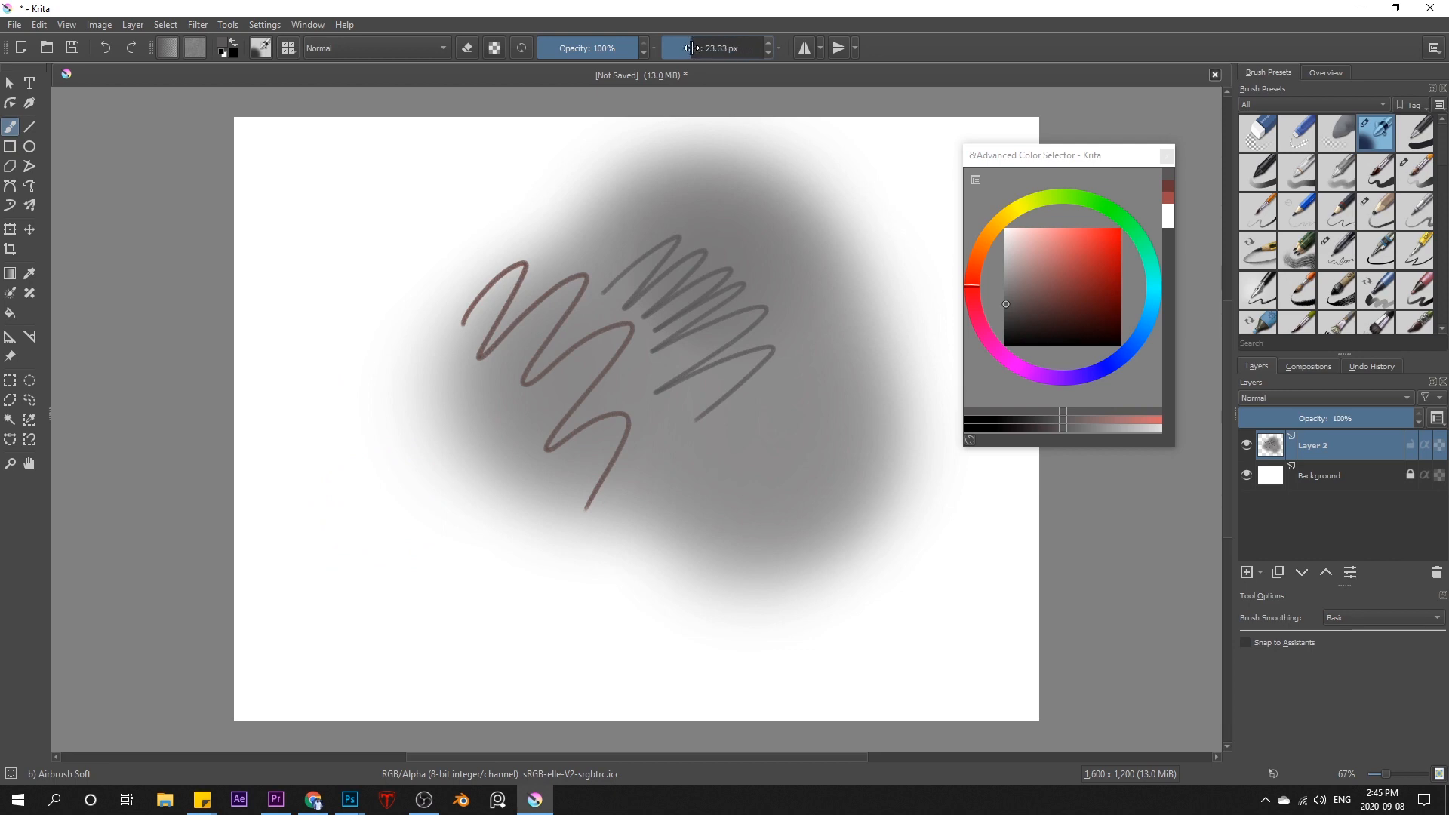
mouse_move(542, 175)
mouse_down()
mouse_move(498, 169)
mouse_move(576, 278)
mouse_up()
Step: Enlarge the airbrush to about 153 px, sample the brown from the zigzag and paint a thick wavy stroke across the cloud's upper part
mouse_move(702, 48)
mouse_down()
mouse_move(732, 48)
mouse_move(708, 49)
mouse_up()
mouse_move(632, 298)
shift+mouse_down()
mouse_move(742, 298)
mouse_move(622, 297)
mouse_move(658, 297)
shift+mouse_up()
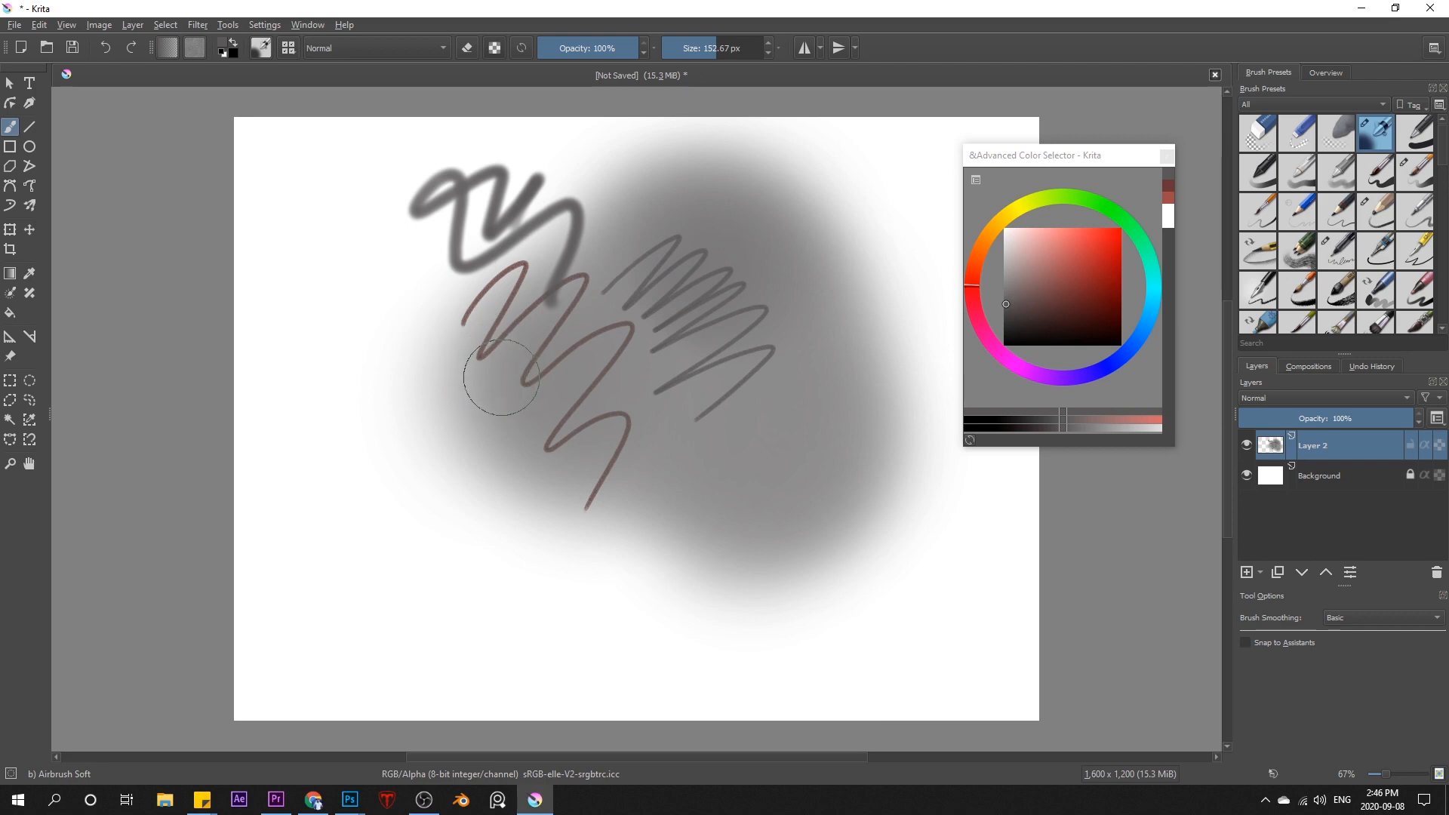
ctrl+click(555, 326)
mouse_move(556, 327)
ctrl+mouse_down()
mouse_move(587, 273)
mouse_move(545, 323)
mouse_move(560, 317)
mouse_move(571, 339)
mouse_move(554, 370)
ctrl+mouse_up()
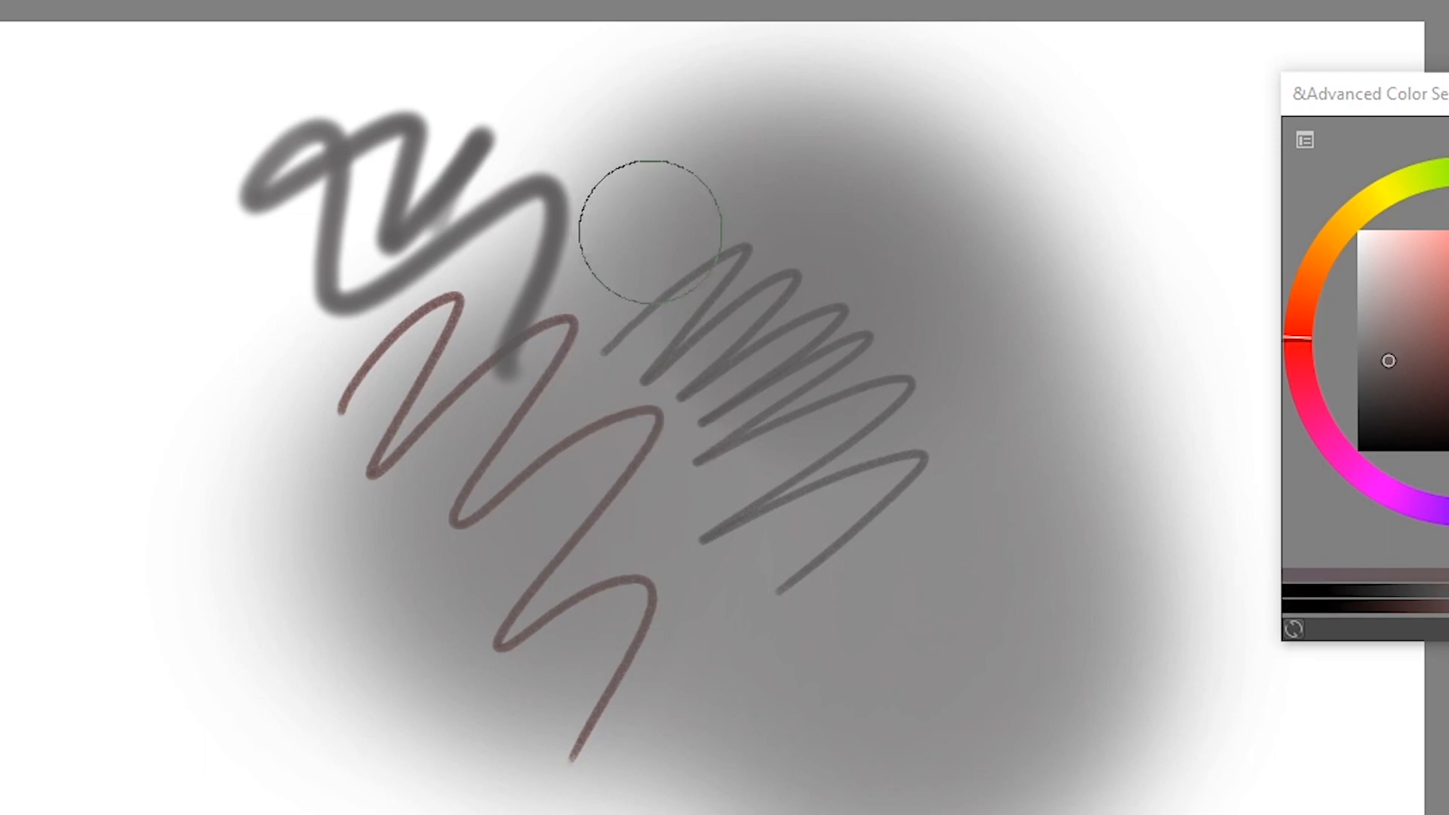
mouse_move(647, 220)
mouse_down()
mouse_move(458, 209)
mouse_move(697, 129)
mouse_move(846, 258)
mouse_move(1049, 385)
mouse_up()
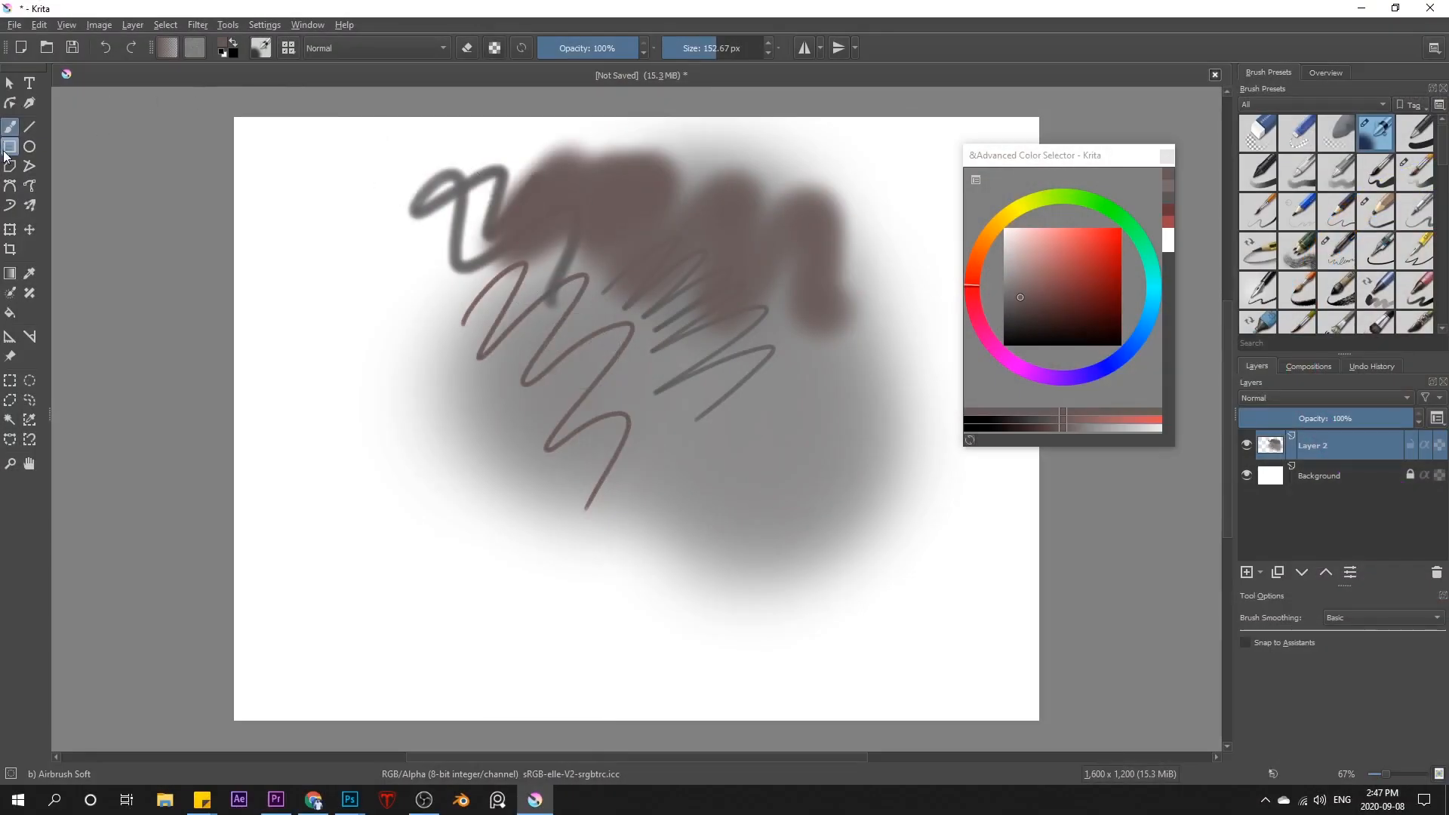
Step: Draw an airbrushed rectangle about 929 by 604 px and a Pencil-3 Large 4B rectangle about 375 by 291 px overlapping it
click(9, 147)
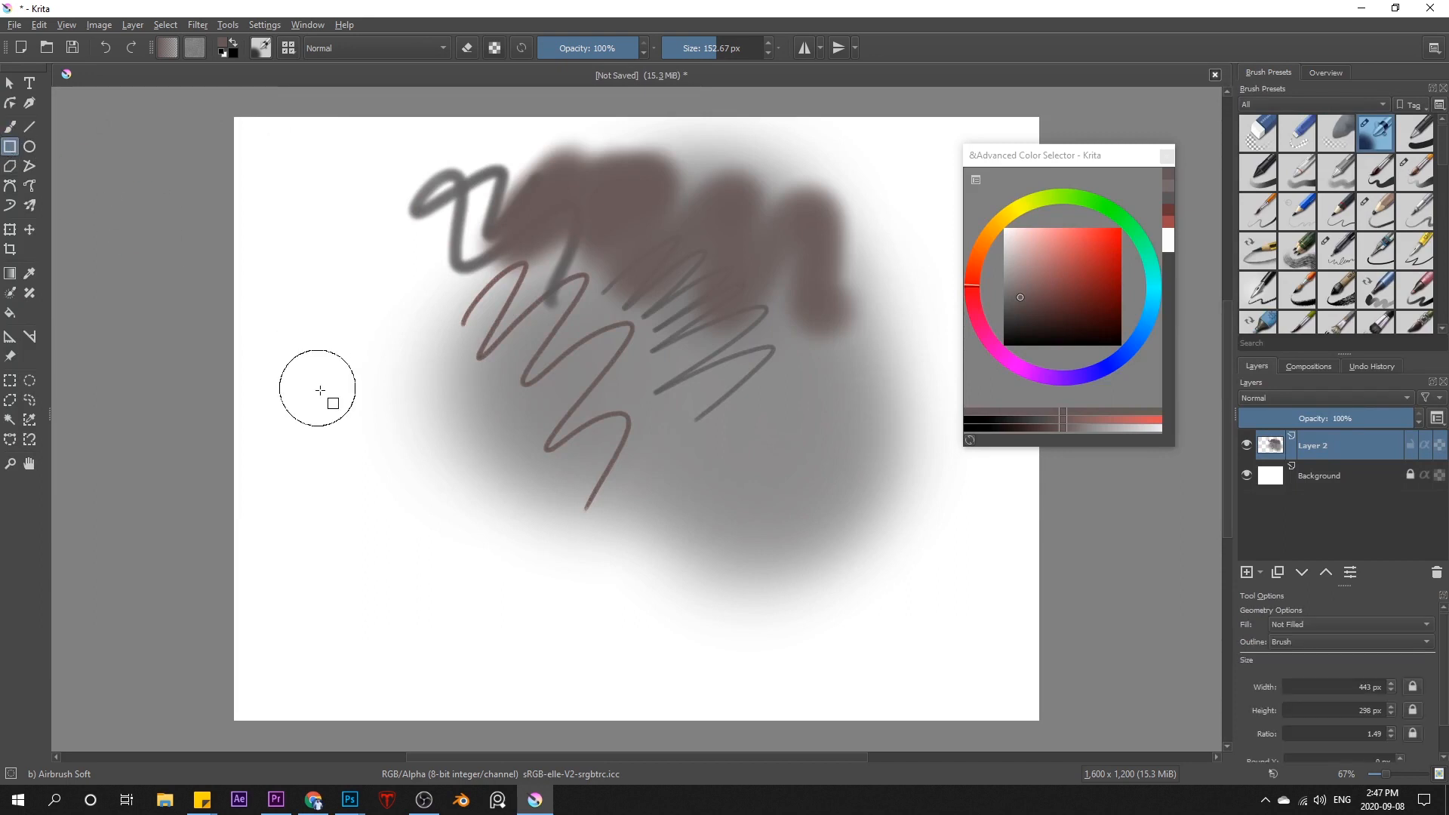
mouse_move(286, 349)
mouse_down()
mouse_move(453, 503)
mouse_move(757, 653)
mouse_up()
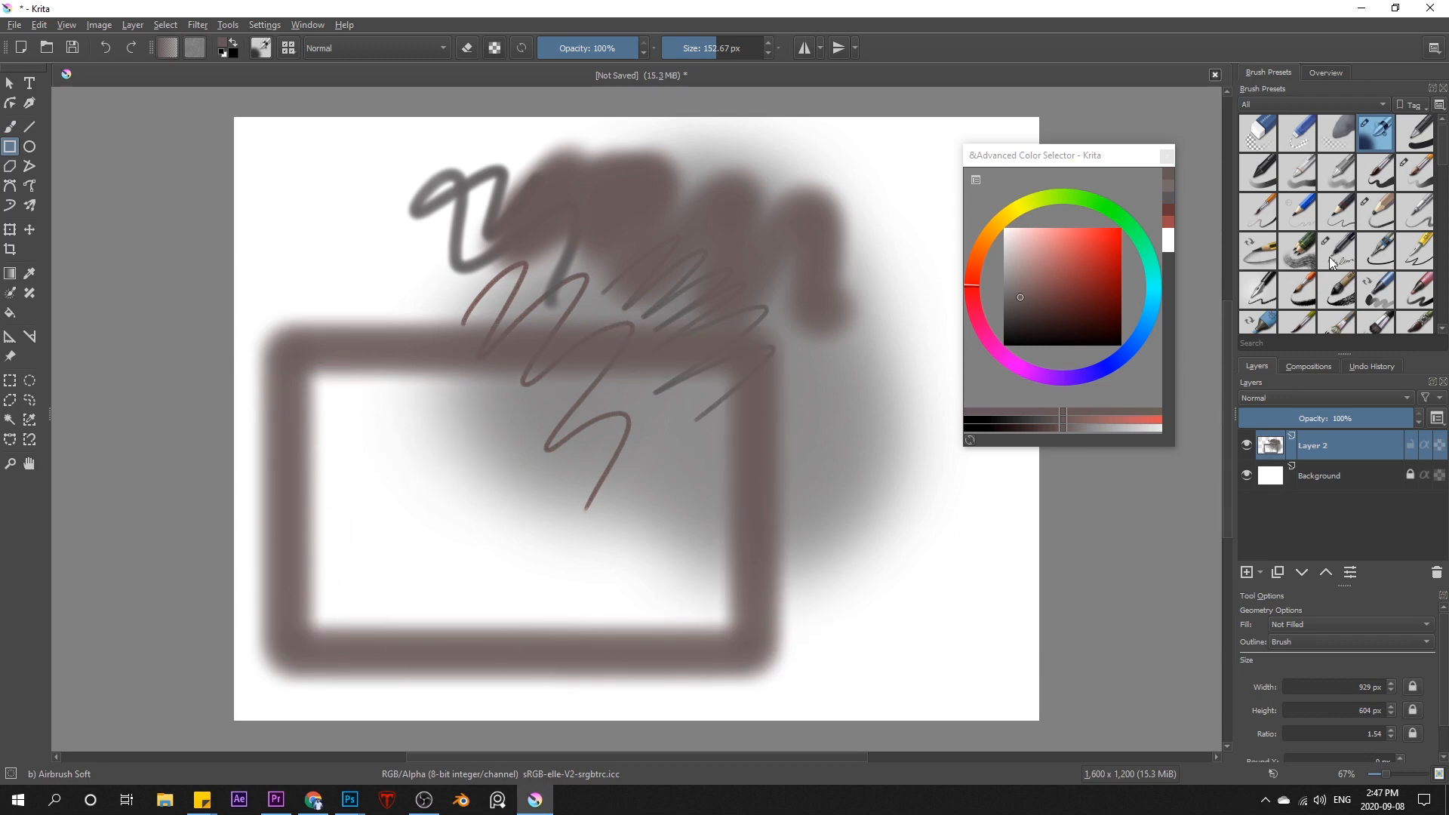
click(1378, 216)
drag(348, 228, 530, 363)
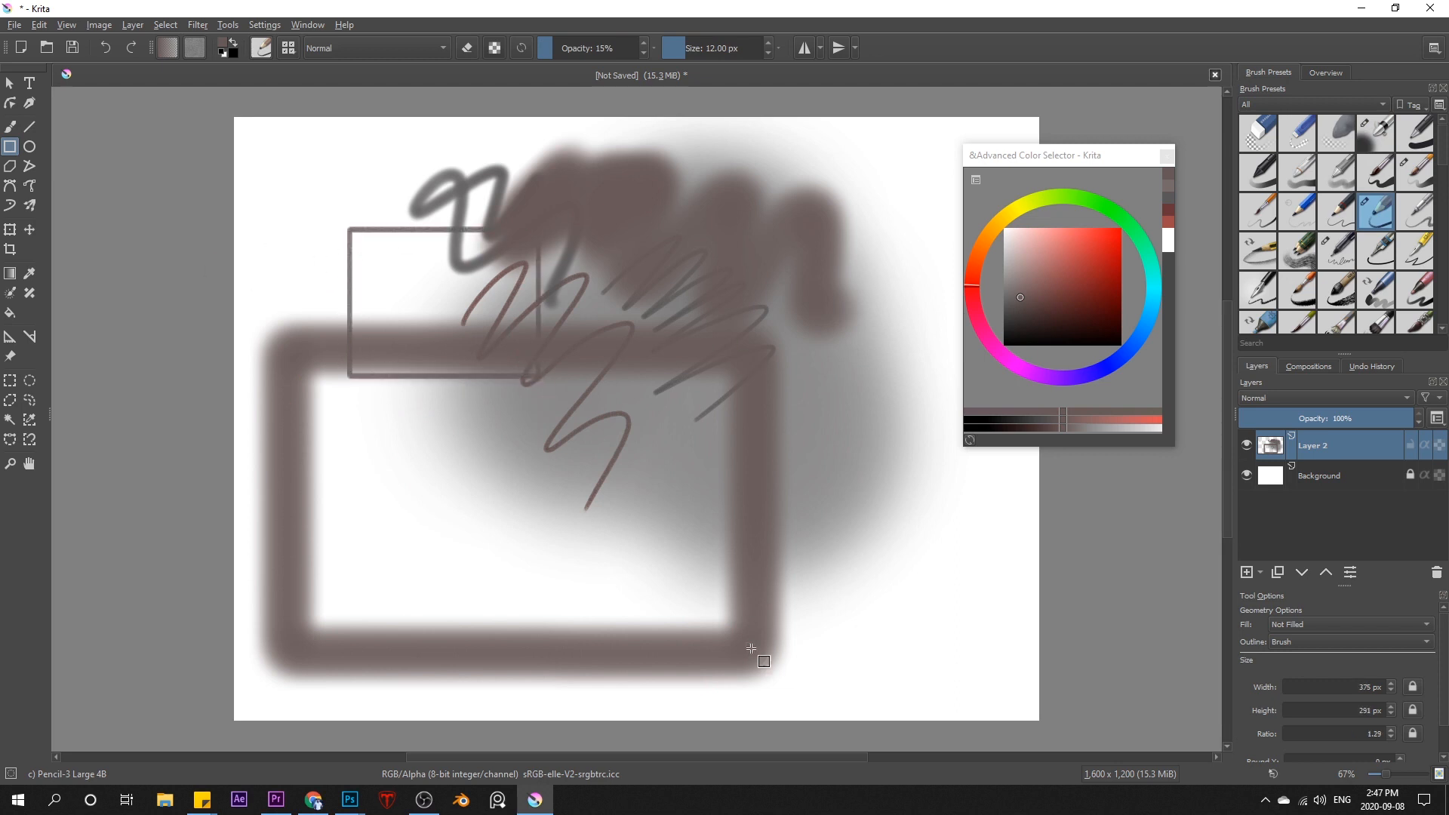
Step: Draw three overlapping ellipses in the canvas's upper left corner, the first about 221 by 233 px
click(29, 147)
drag(274, 152, 388, 270)
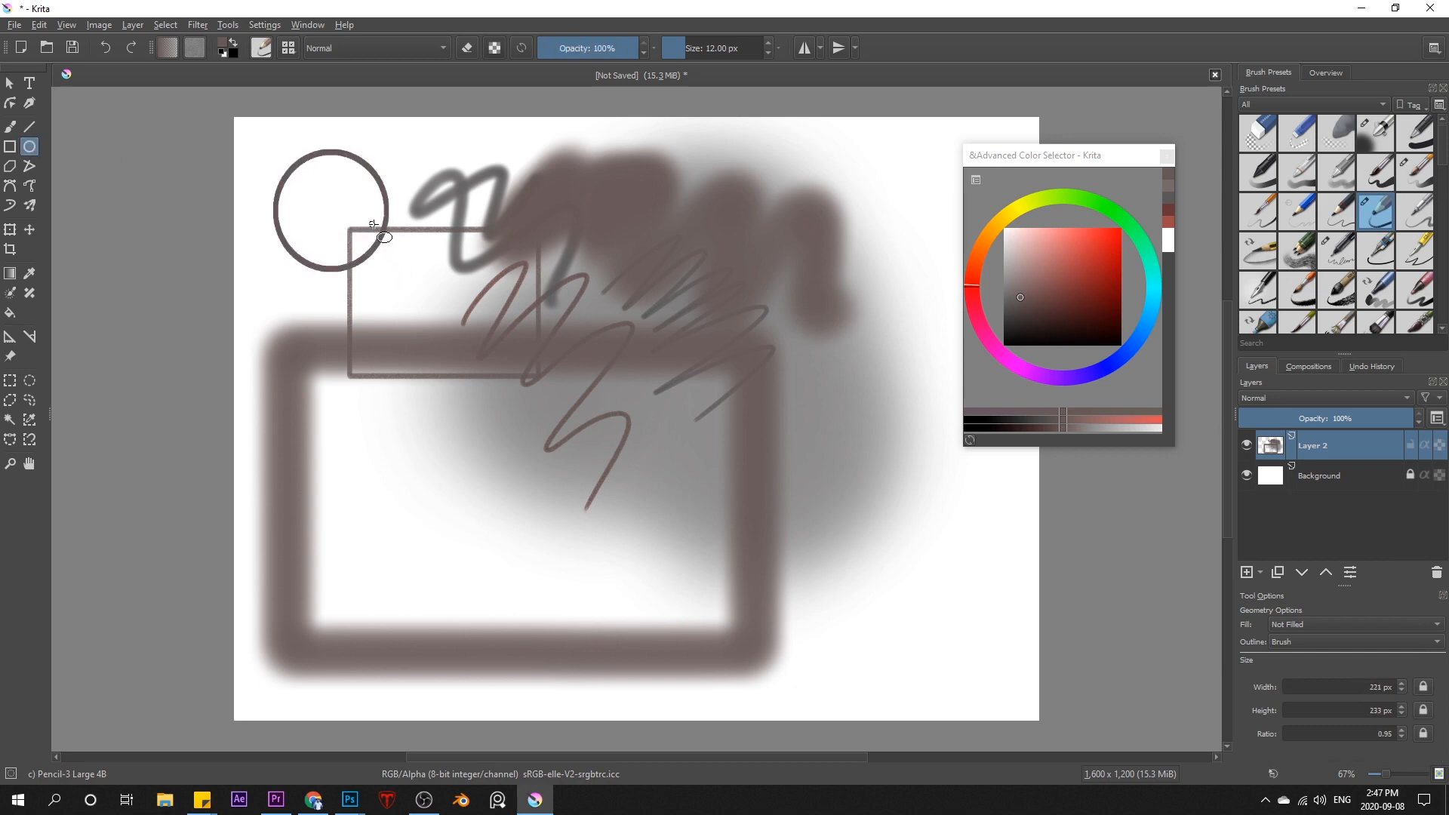
drag(317, 175, 452, 269)
drag(295, 216, 428, 348)
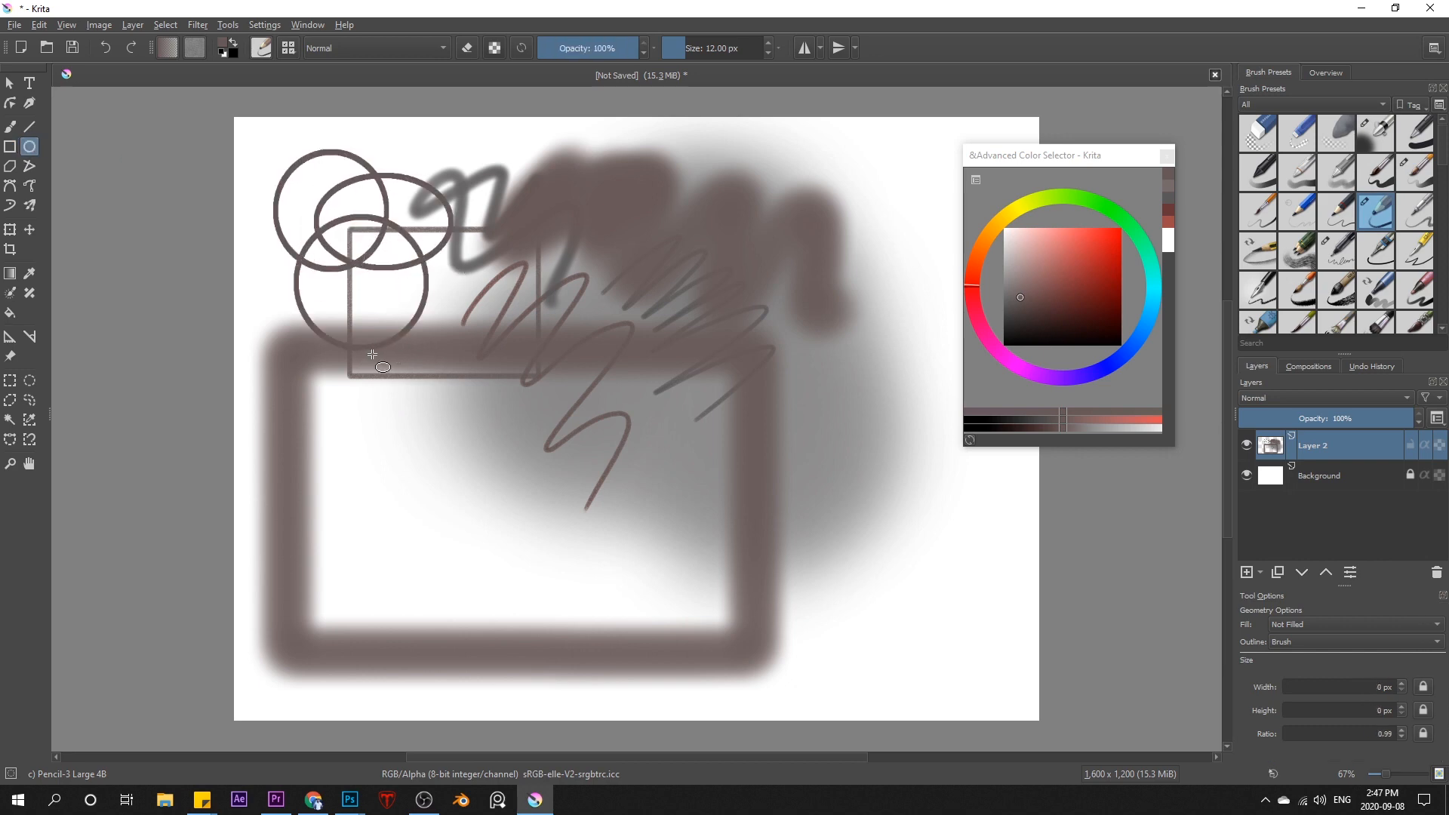
Step: Draw a closed six-cornered polyline across the grey cloud and the thick rectangle
click(36, 166)
click(375, 466)
click(589, 277)
click(776, 325)
click(747, 521)
click(625, 398)
click(513, 534)
click(375, 466)
Step: Draw a closed Bezier curve over the polyline and several straight lines along the upper part of the drawing
click(10, 186)
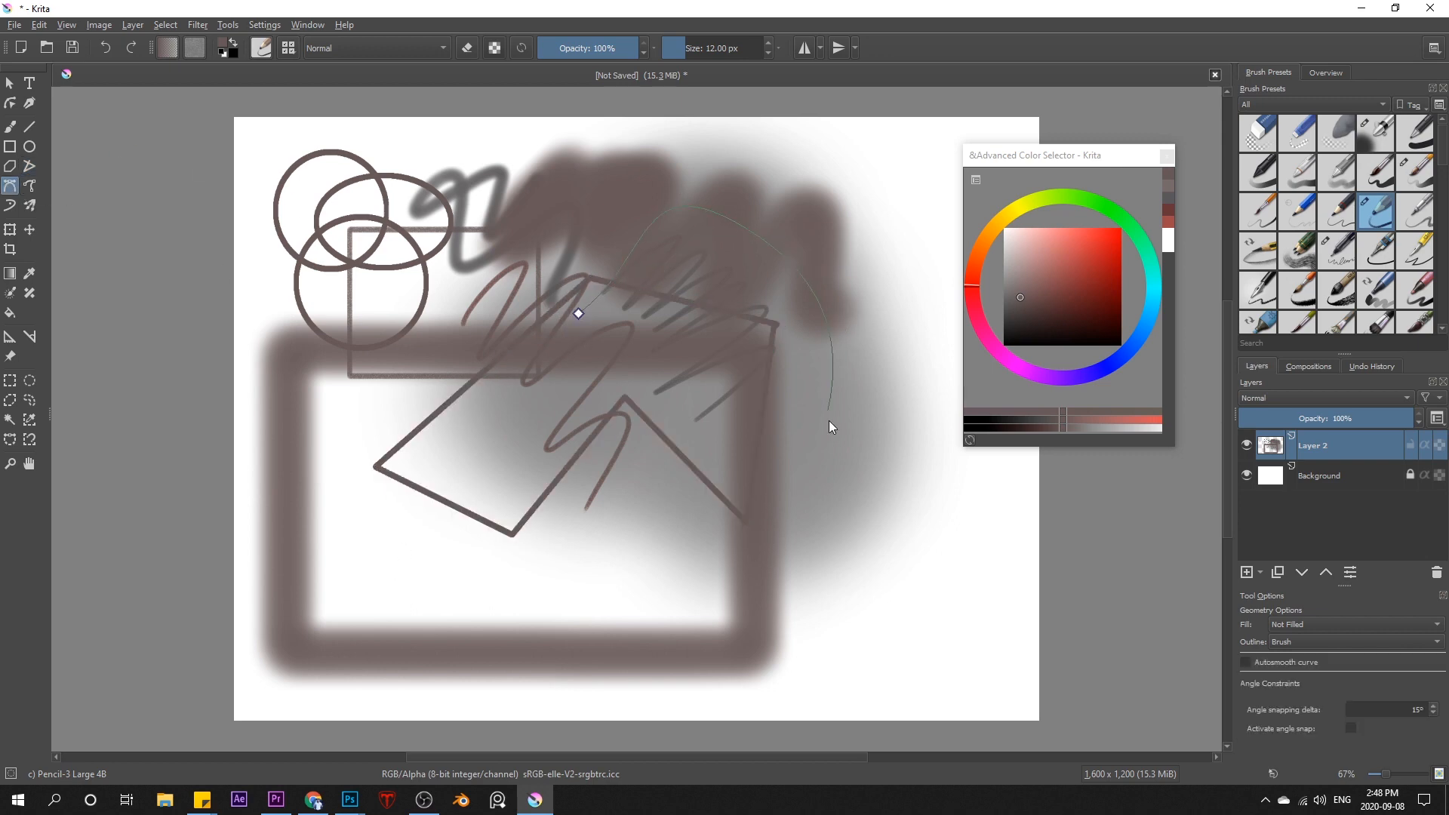
click(579, 314)
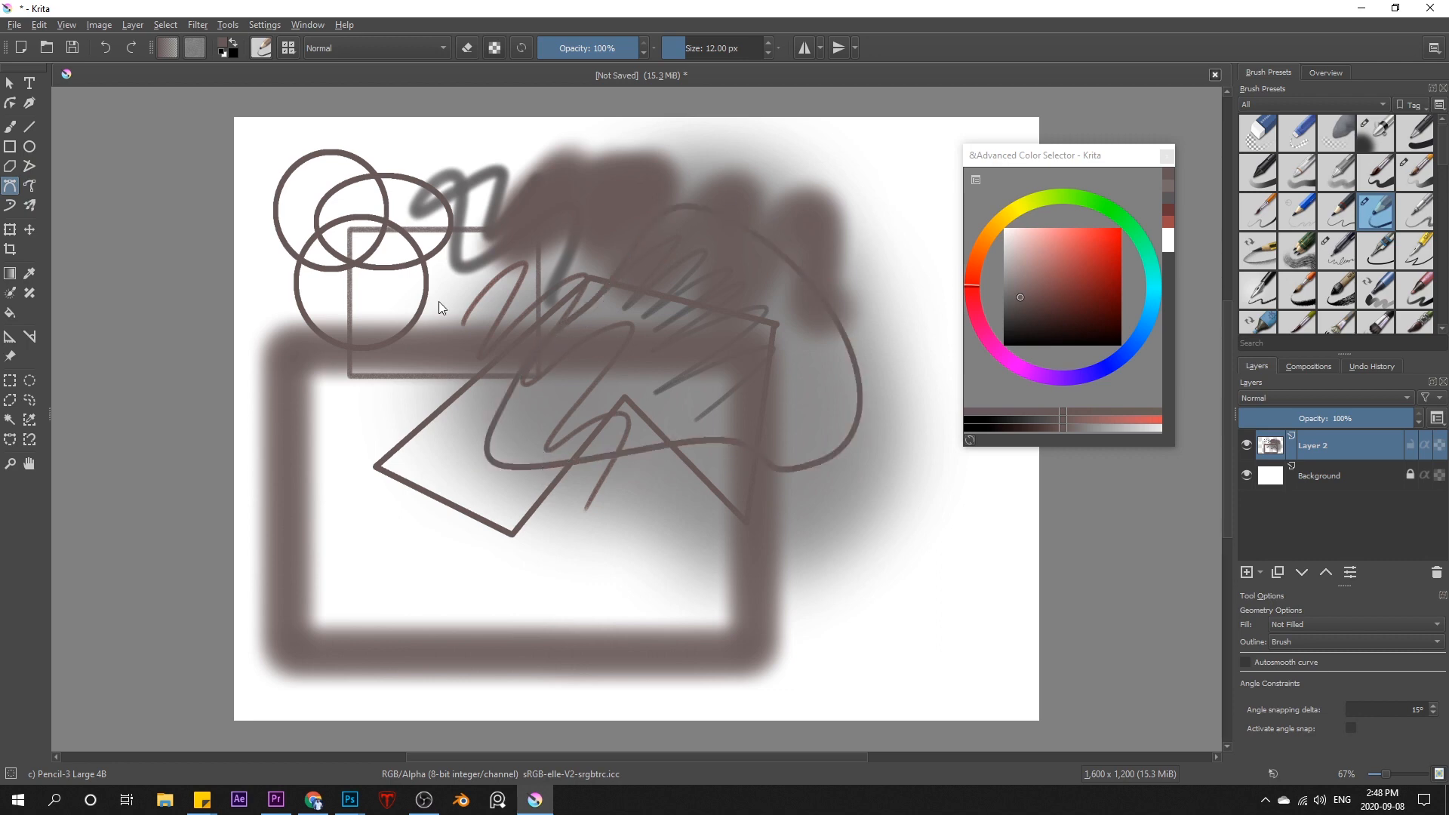
click(28, 128)
drag(436, 145, 664, 158)
mouse_move(587, 361)
mouse_down()
mouse_move(666, 184)
mouse_move(858, 136)
mouse_move(891, 294)
mouse_move(591, 453)
mouse_up()
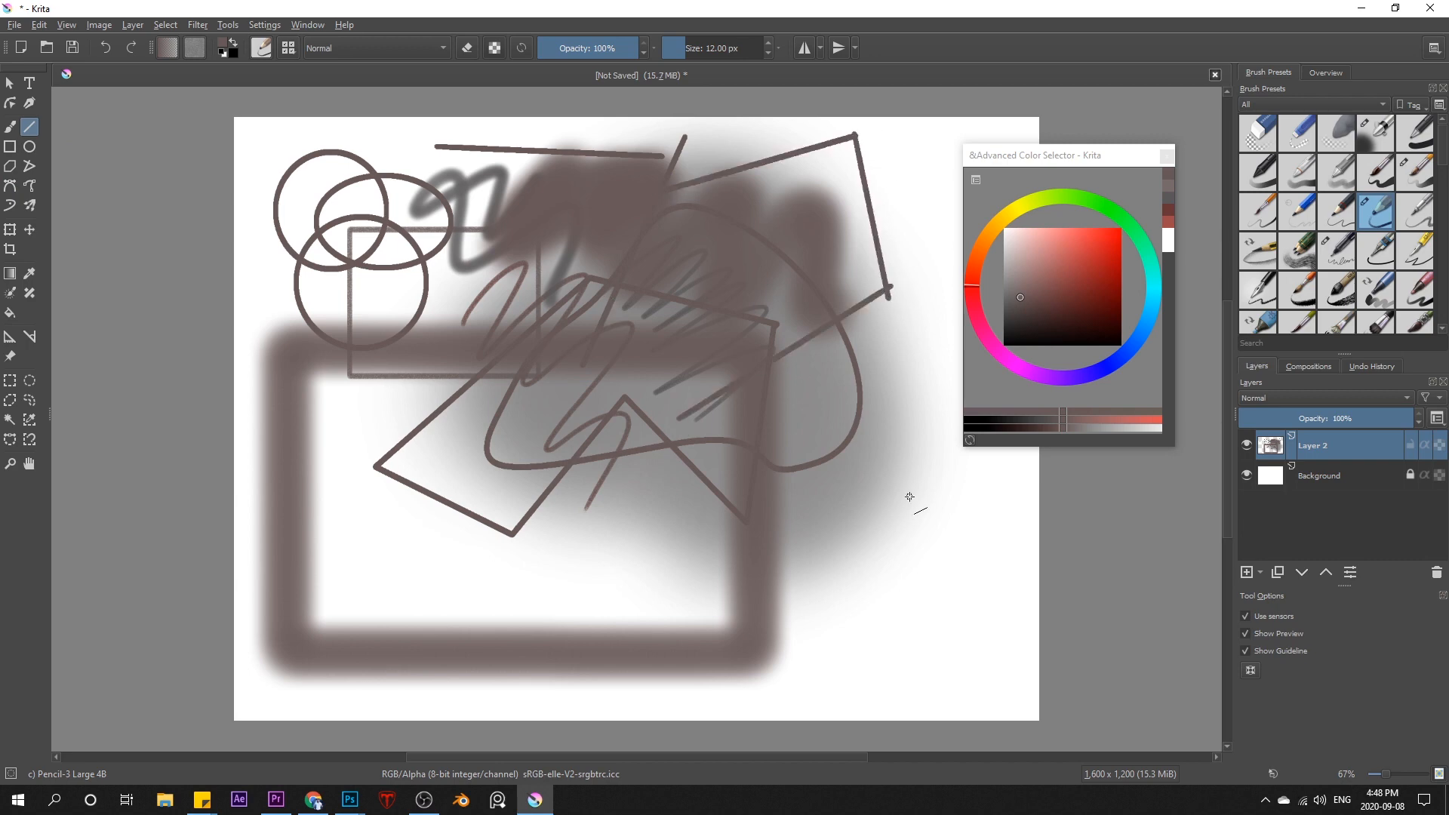
Step: Step back through the line states in the undo history and return to the latest Draw Line state
click(1375, 369)
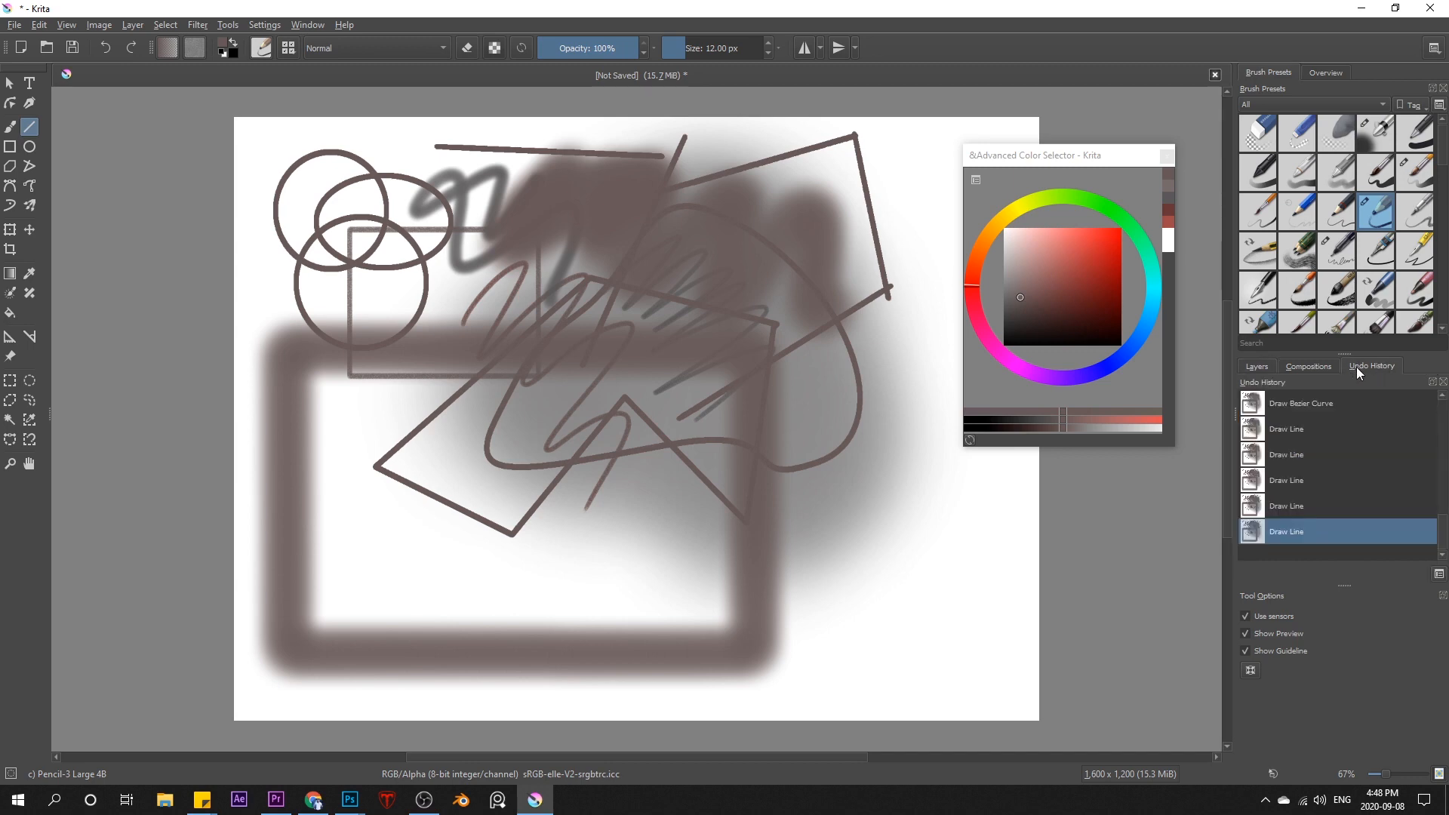
click(1293, 506)
click(1295, 480)
click(1297, 457)
scroll(1307, 456, up, 5)
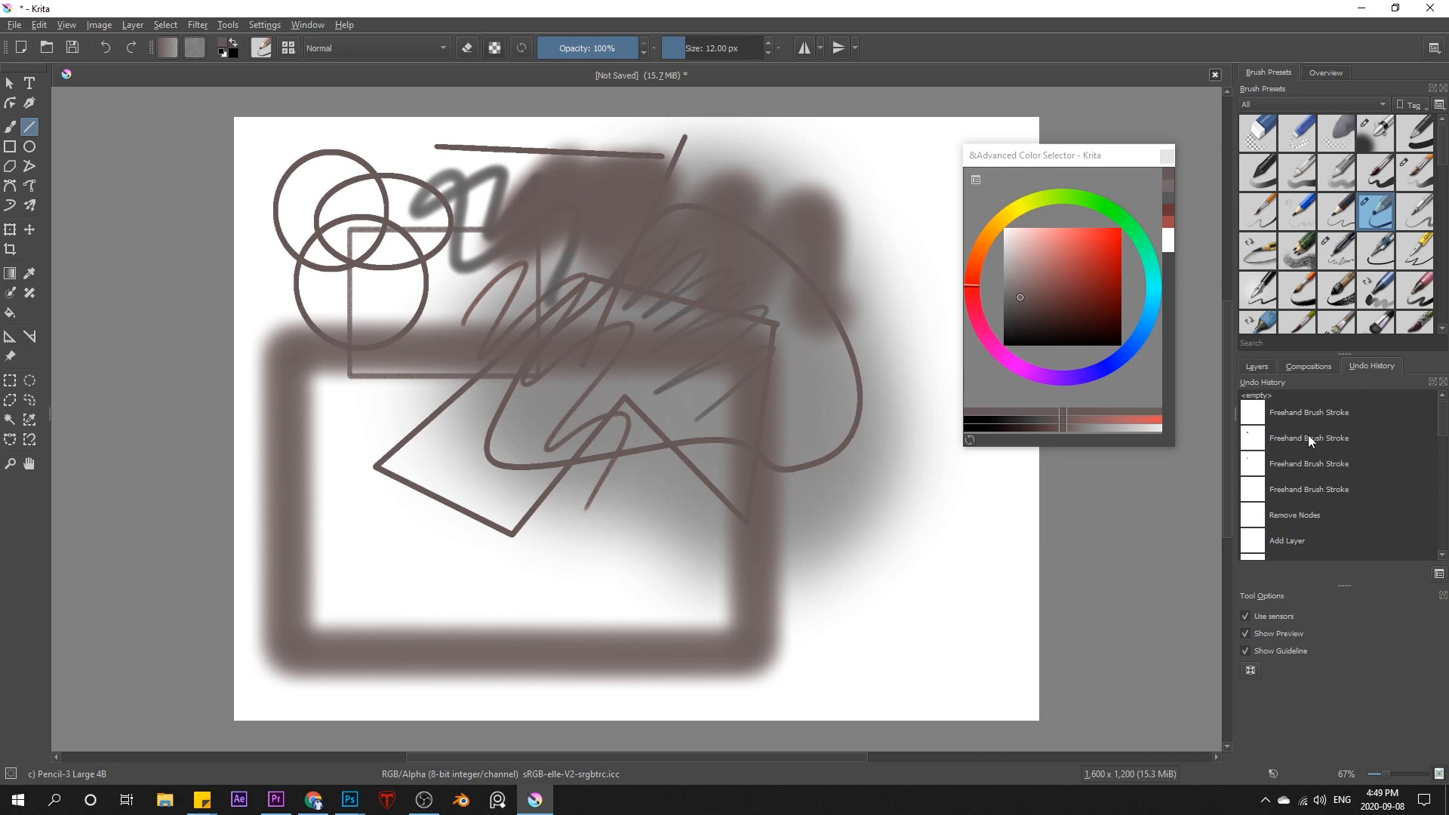
click(1308, 435)
click(1320, 488)
scroll(1320, 487, down, 5)
click(1320, 488)
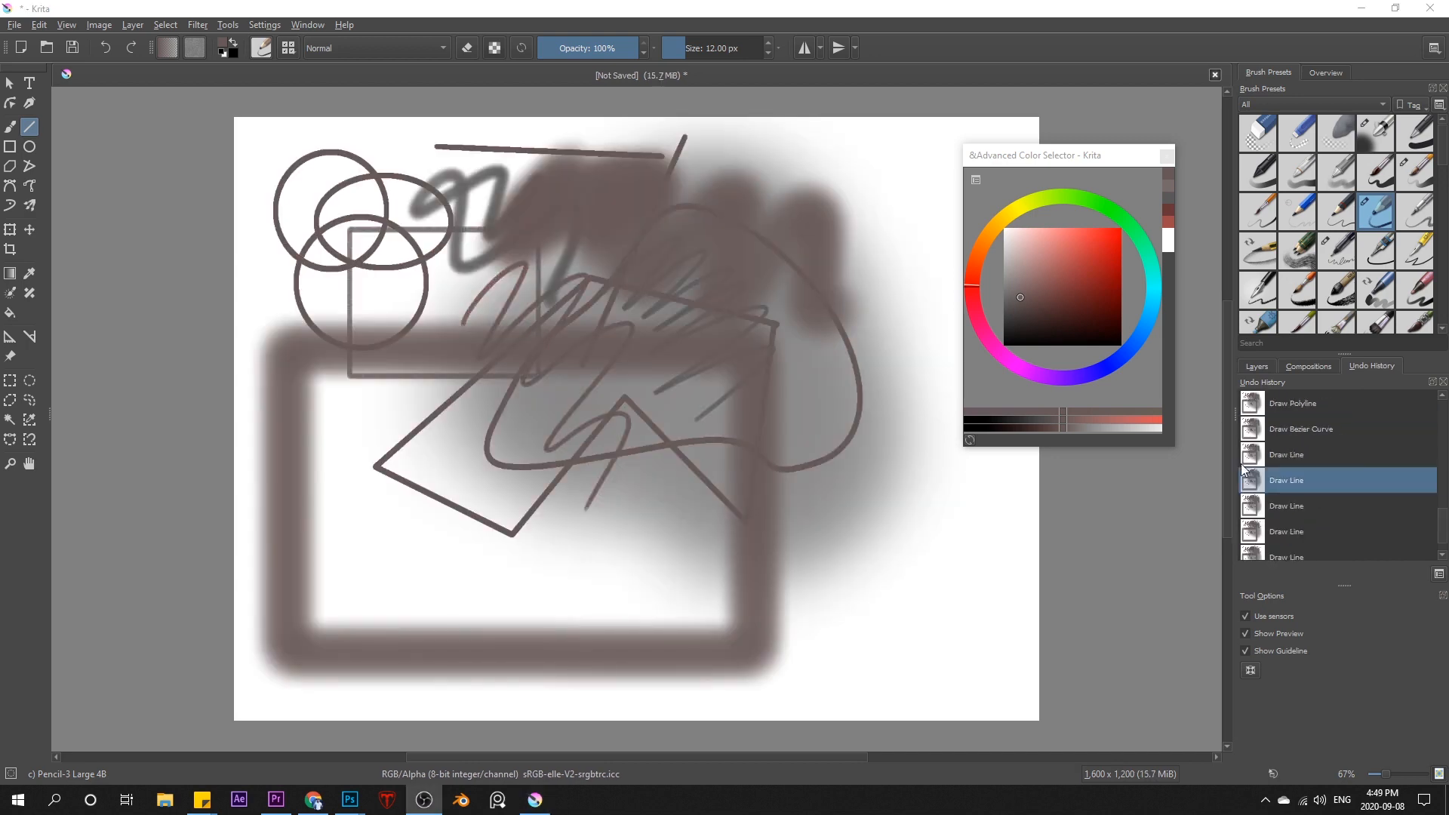
scroll(1365, 463, down, 1)
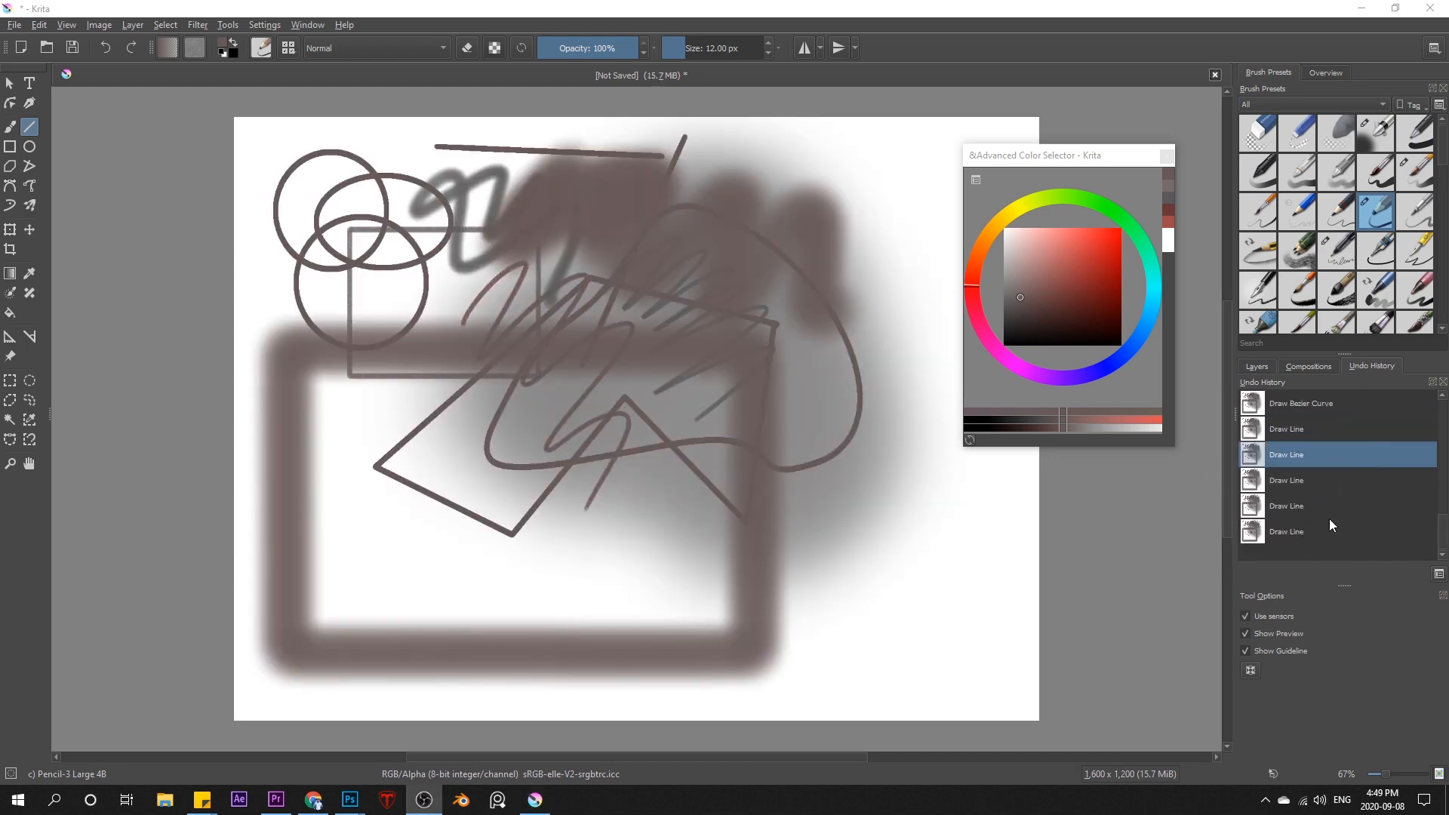
click(1317, 539)
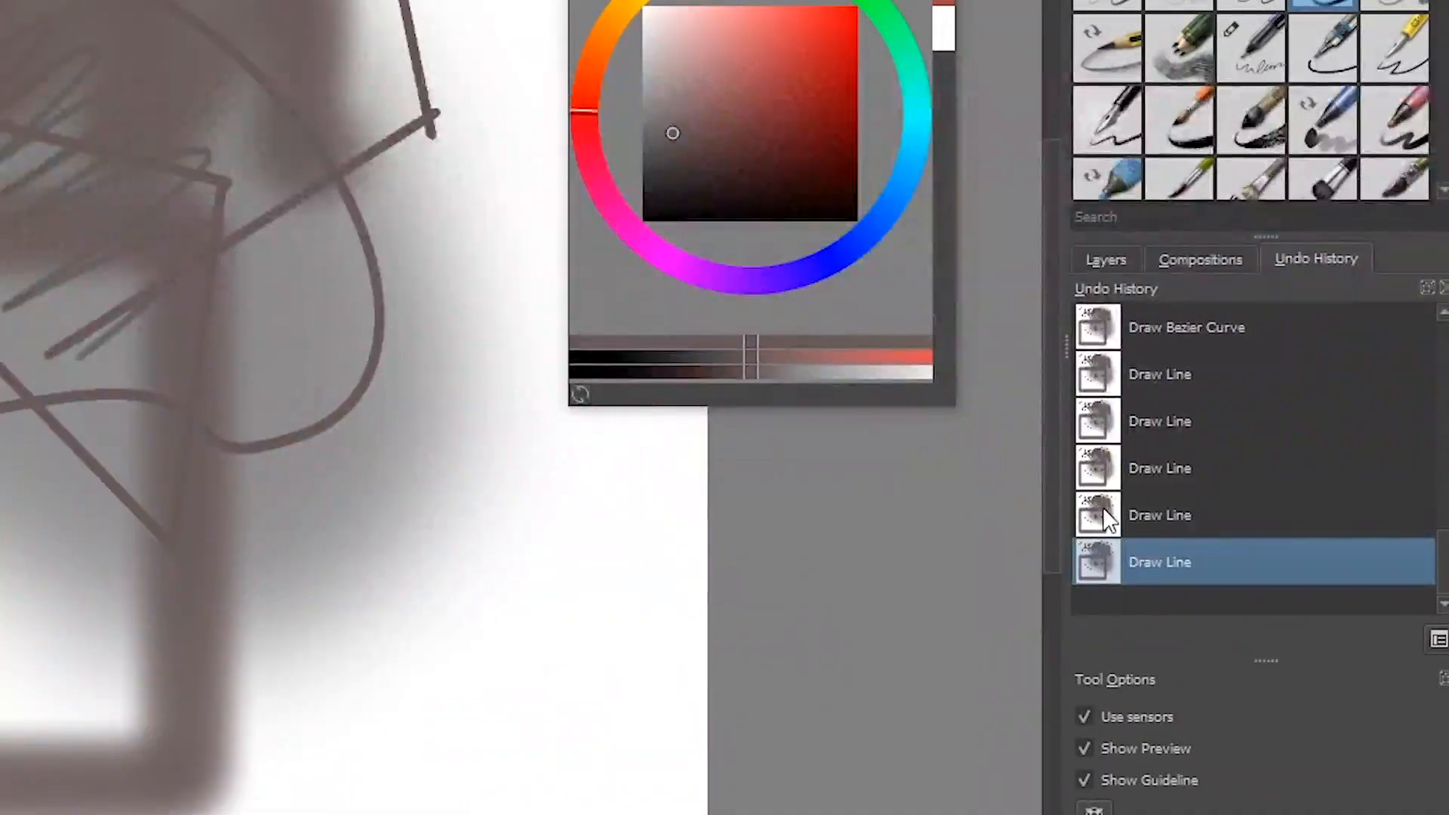
Step: Jump back to an earlier freehand brush stroke in the undo history, before the shapes, and restore the last Draw Line state
scroll(1269, 466, up, 2)
scroll(1123, 420, up, 2)
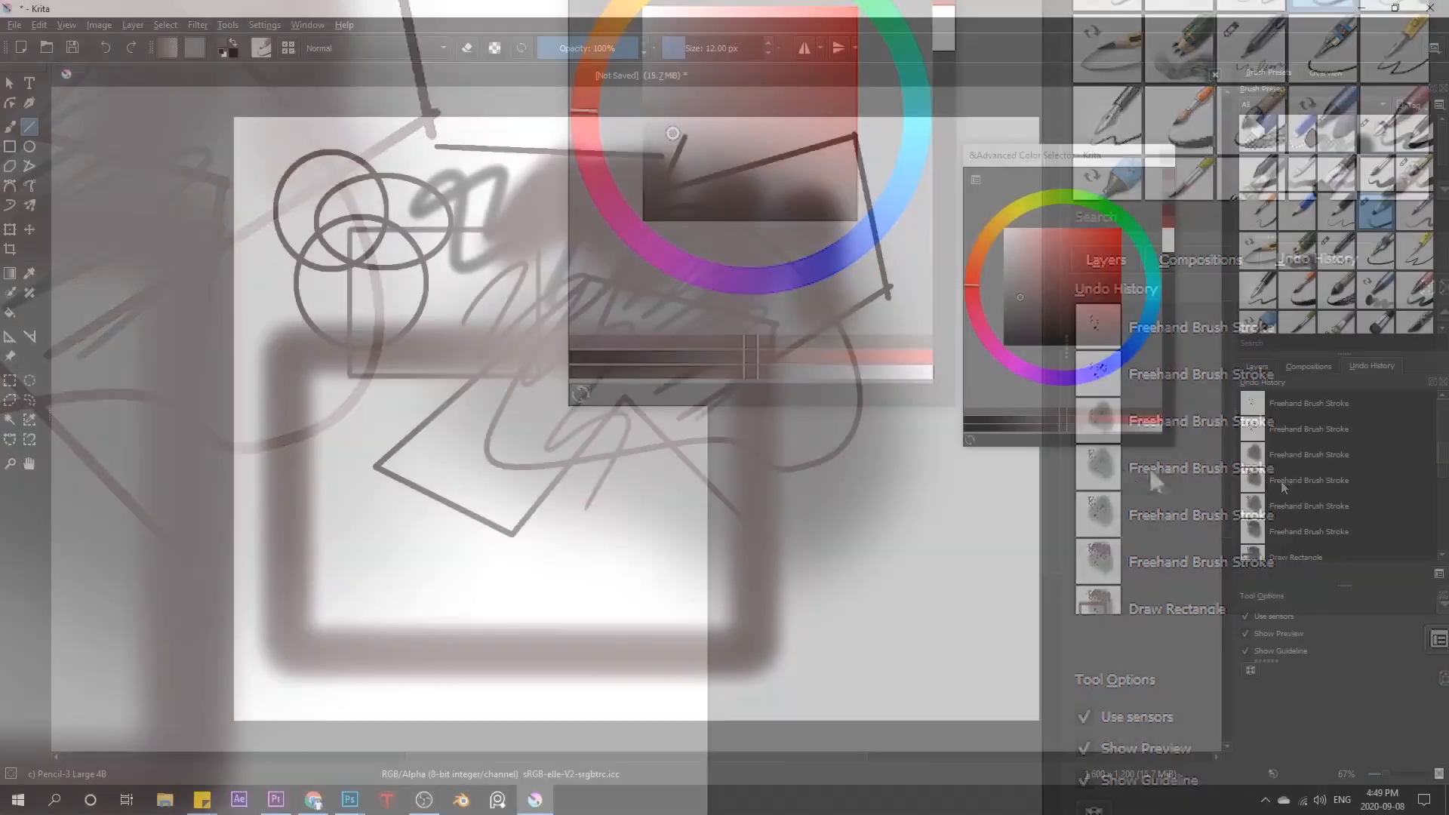
click(1170, 468)
scroll(1291, 505, down, 5)
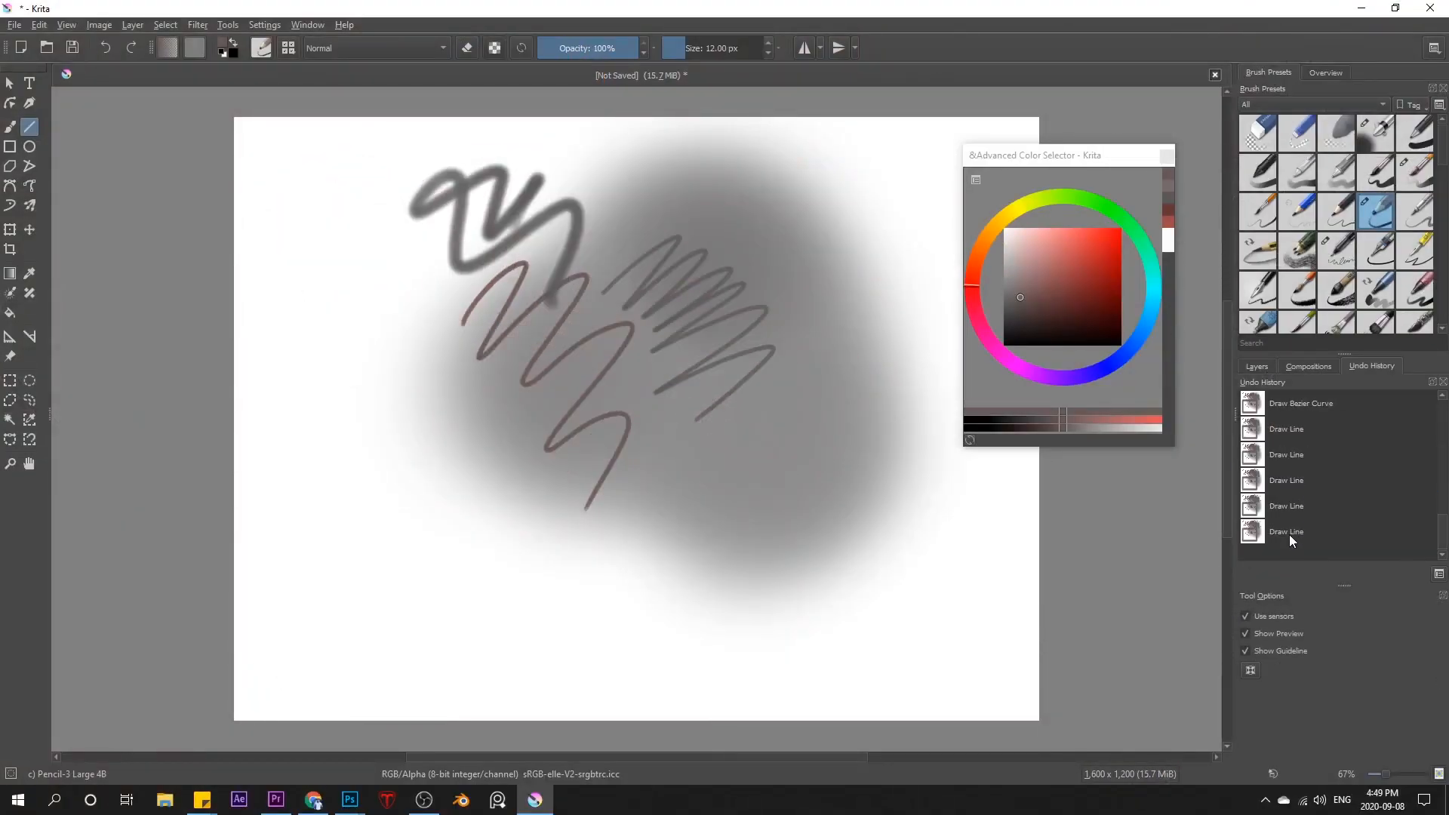
click(1289, 535)
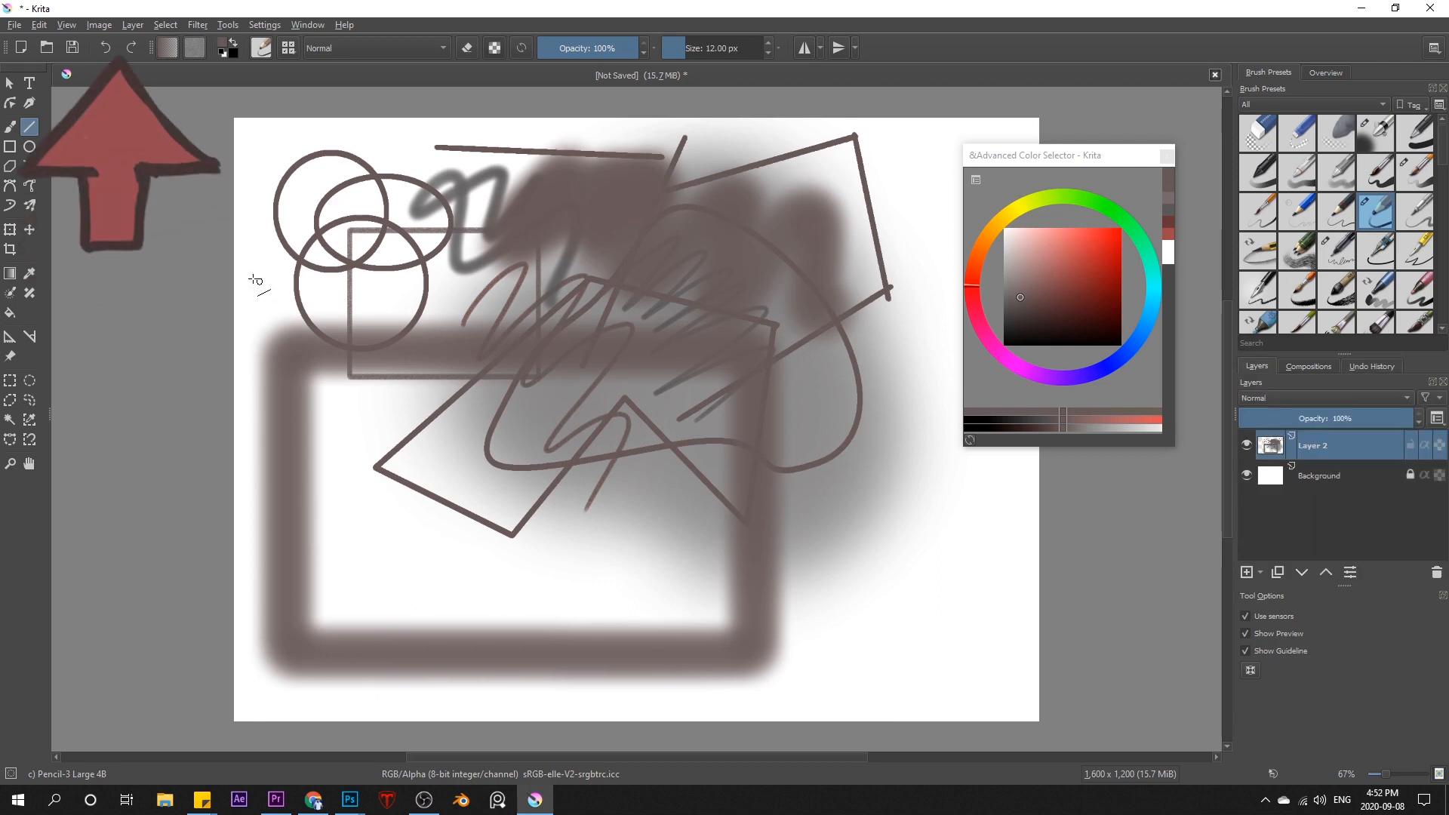
Step: Crop the image to a frame around most of the drawing, widened past the shapes on its right side
click(10, 250)
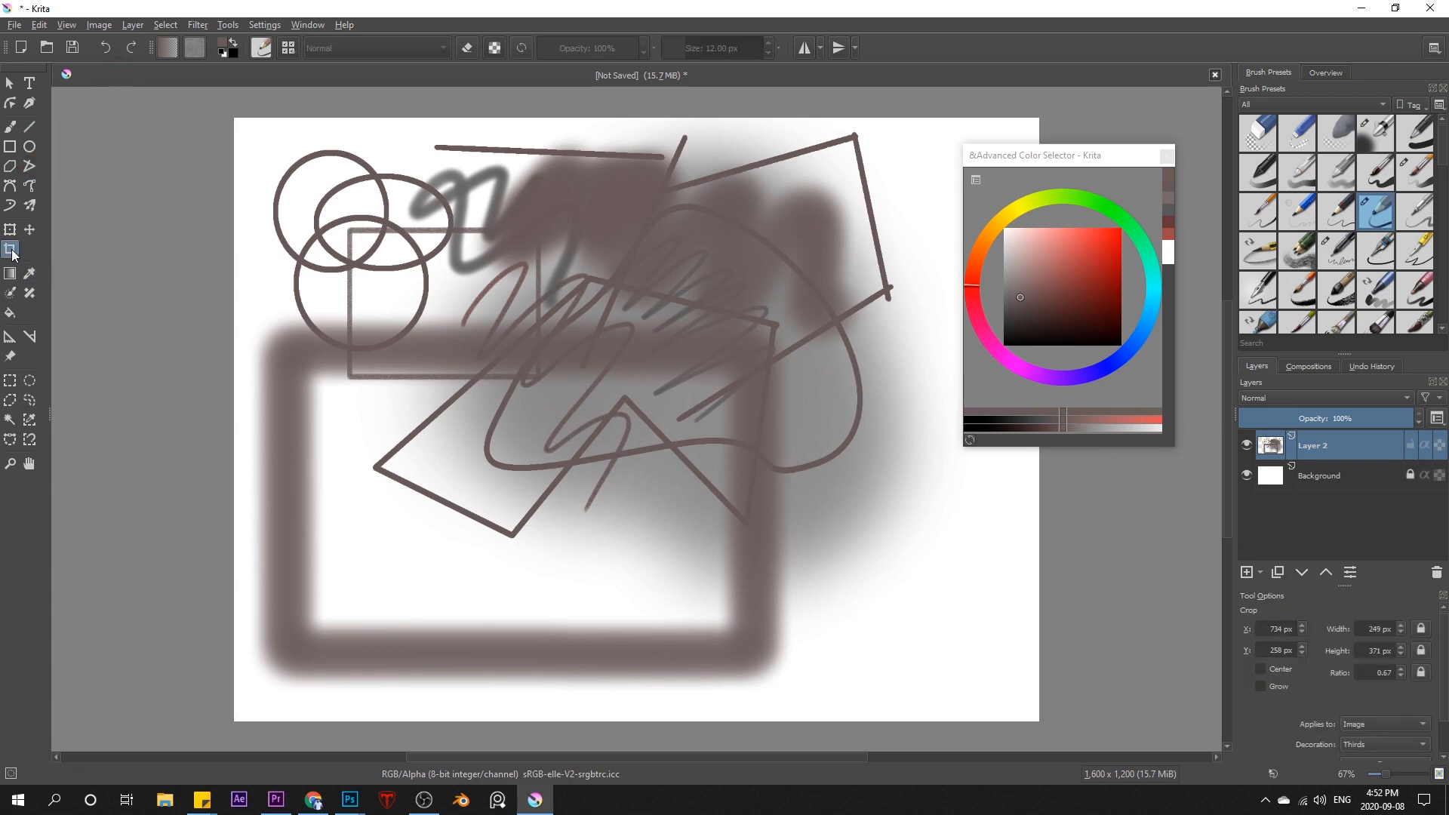
drag(302, 139, 820, 541)
drag(817, 341, 933, 370)
double_click(871, 432)
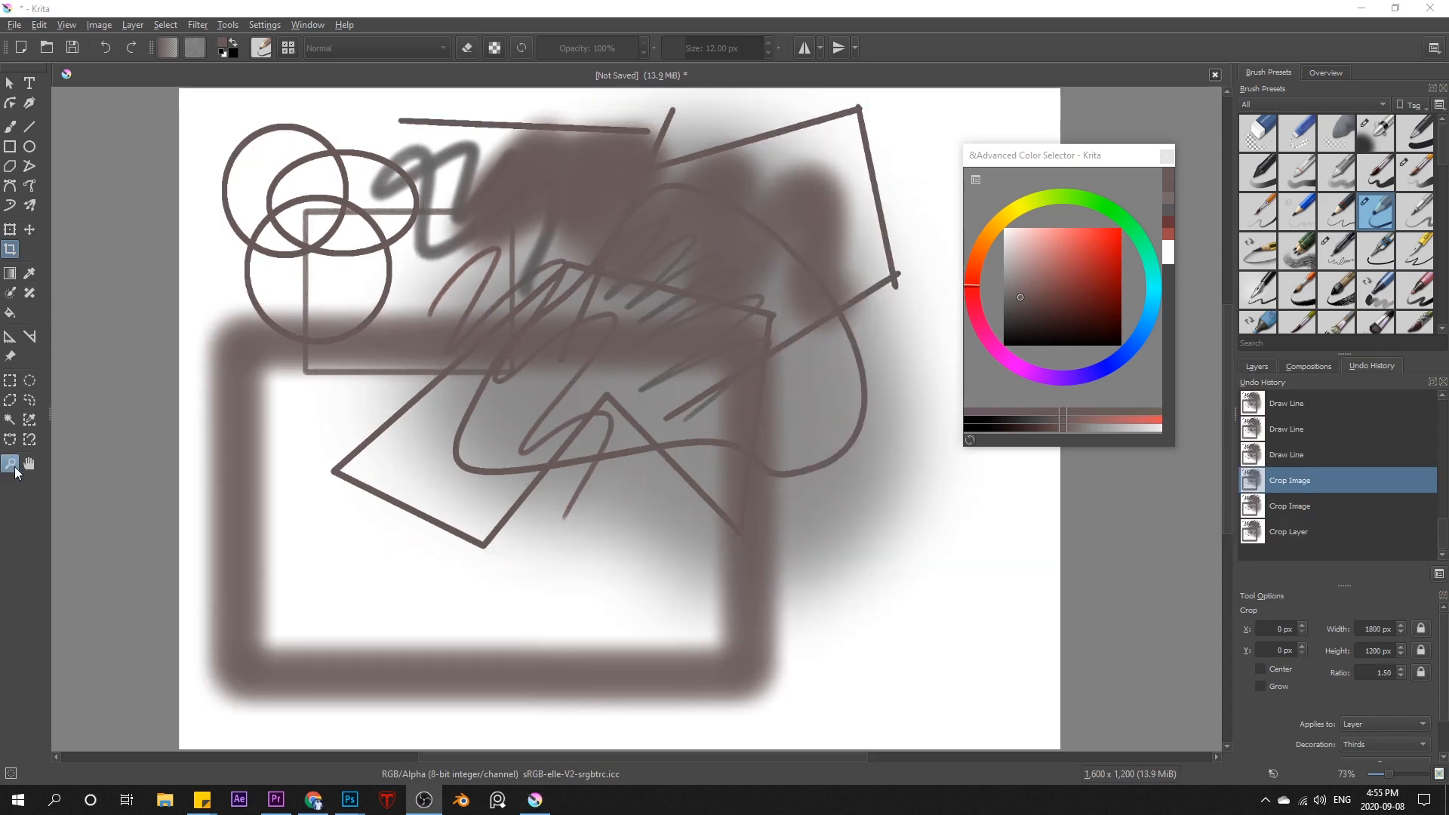
Step: Zoom in and out on the drawing with the Zoom tool and magnify a chosen area around the shapes
click(11, 463)
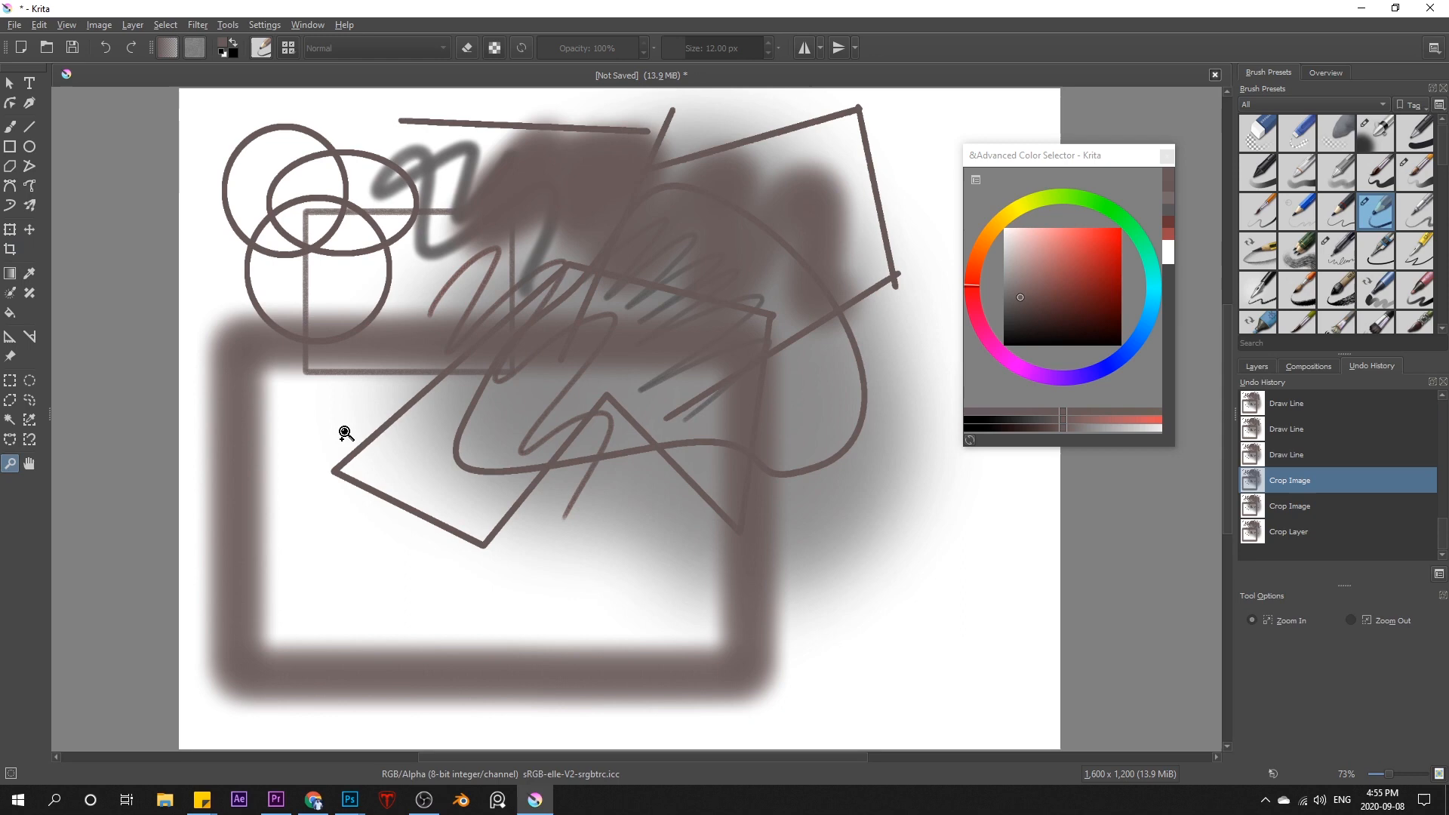
click(593, 355)
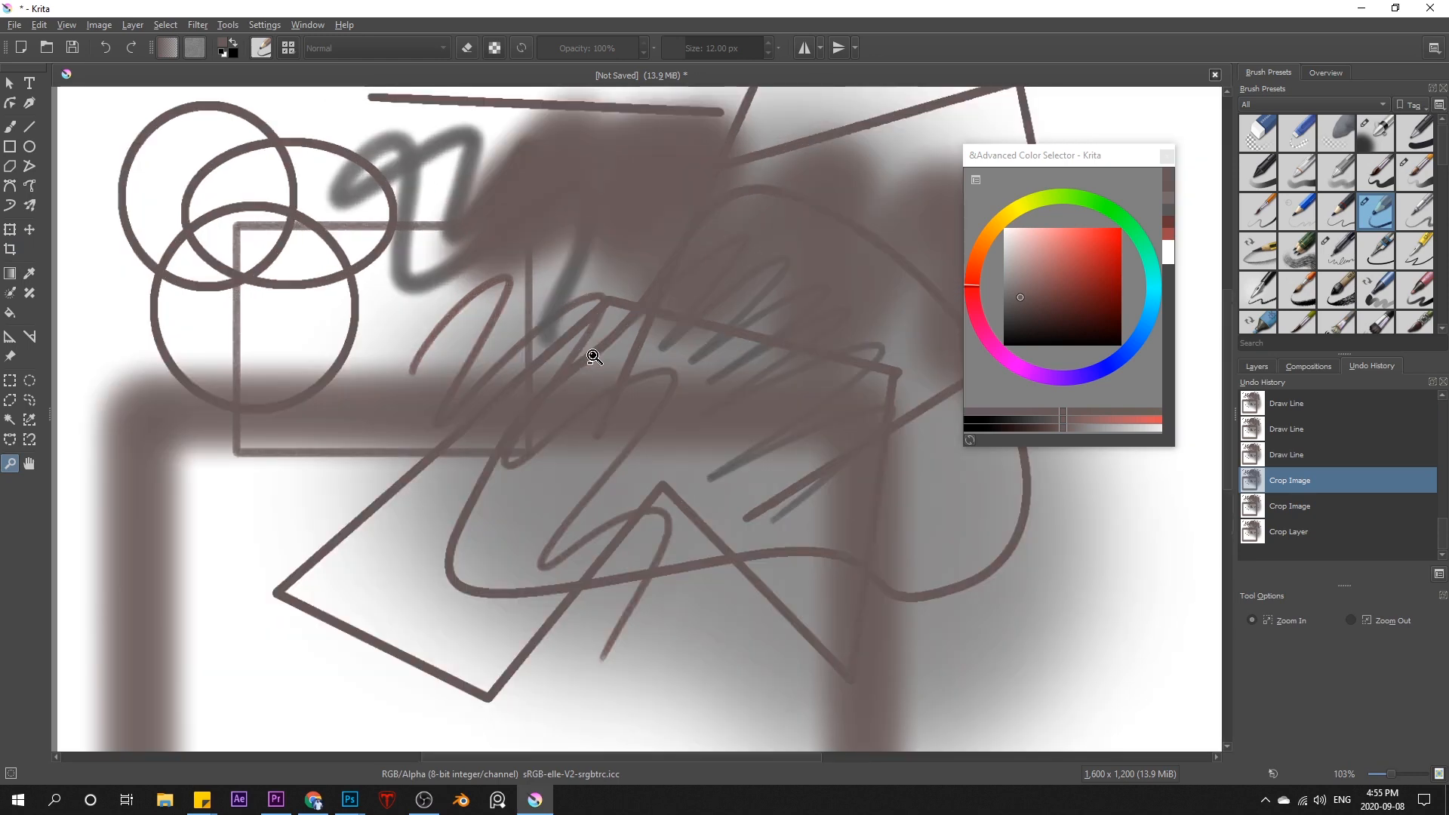
ctrl+click(594, 356)
ctrl+click(593, 357)
ctrl+click(683, 422)
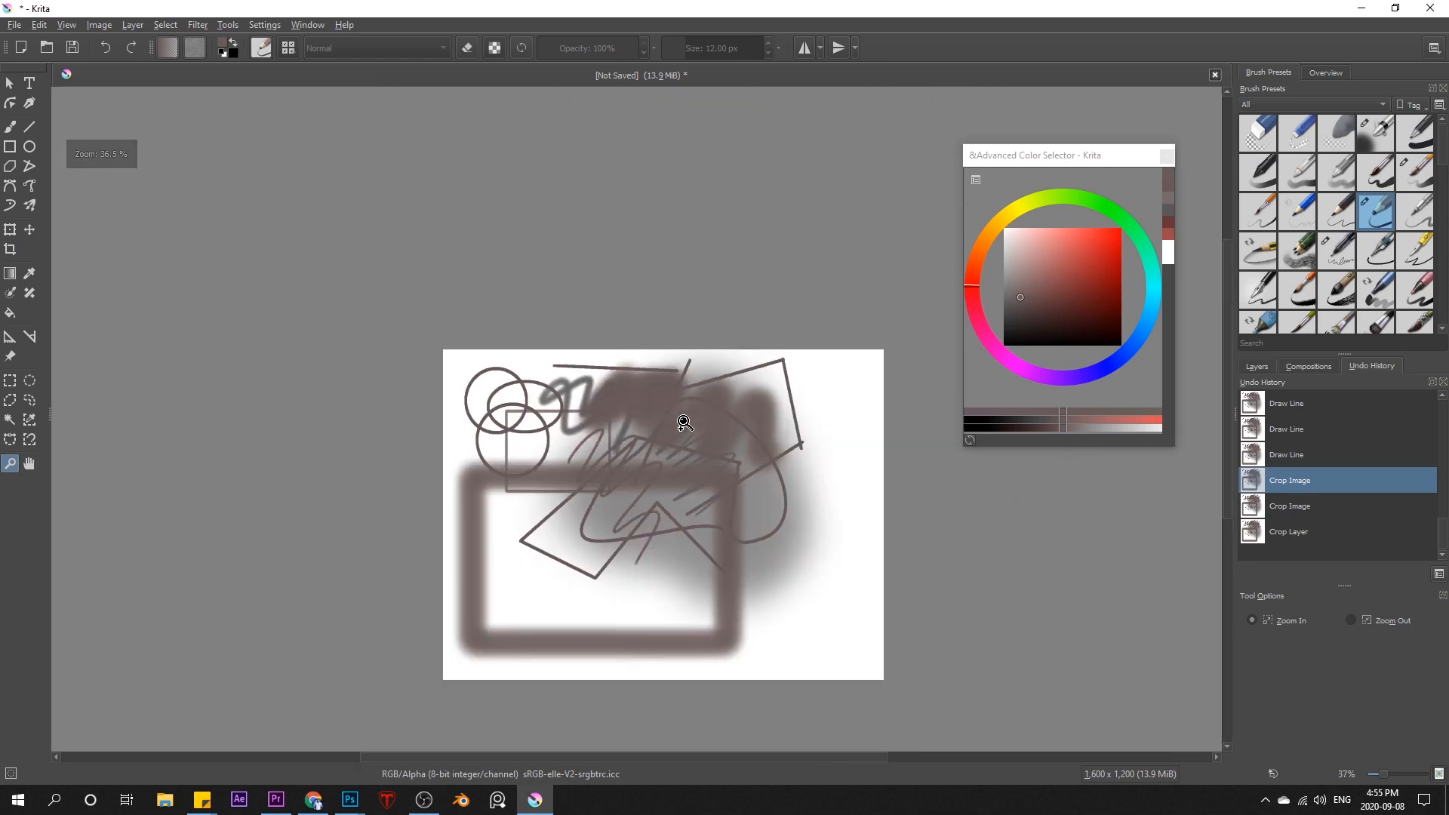
drag(511, 387, 828, 636)
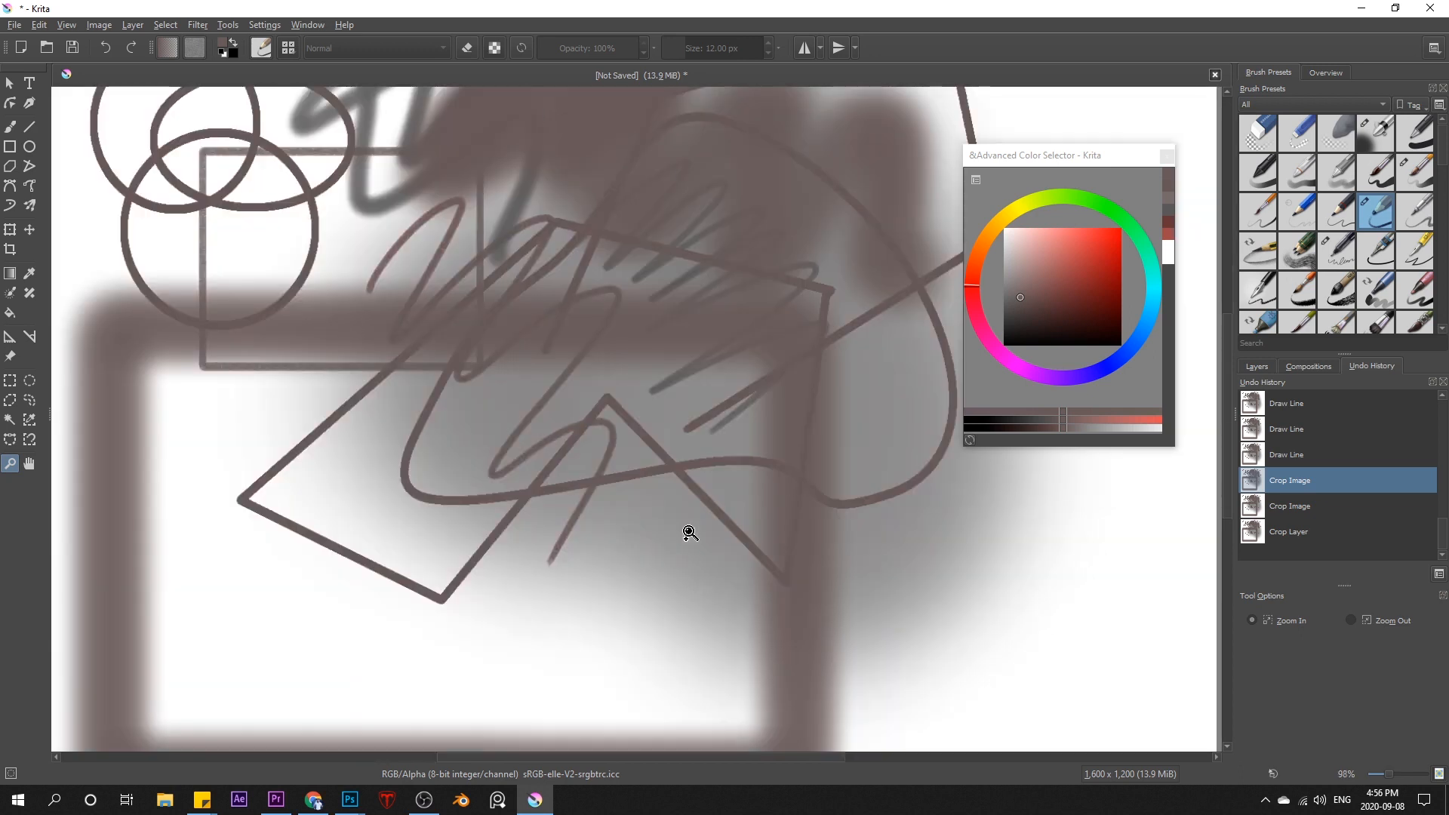
right_click(584, 379)
drag(655, 536, 622, 539)
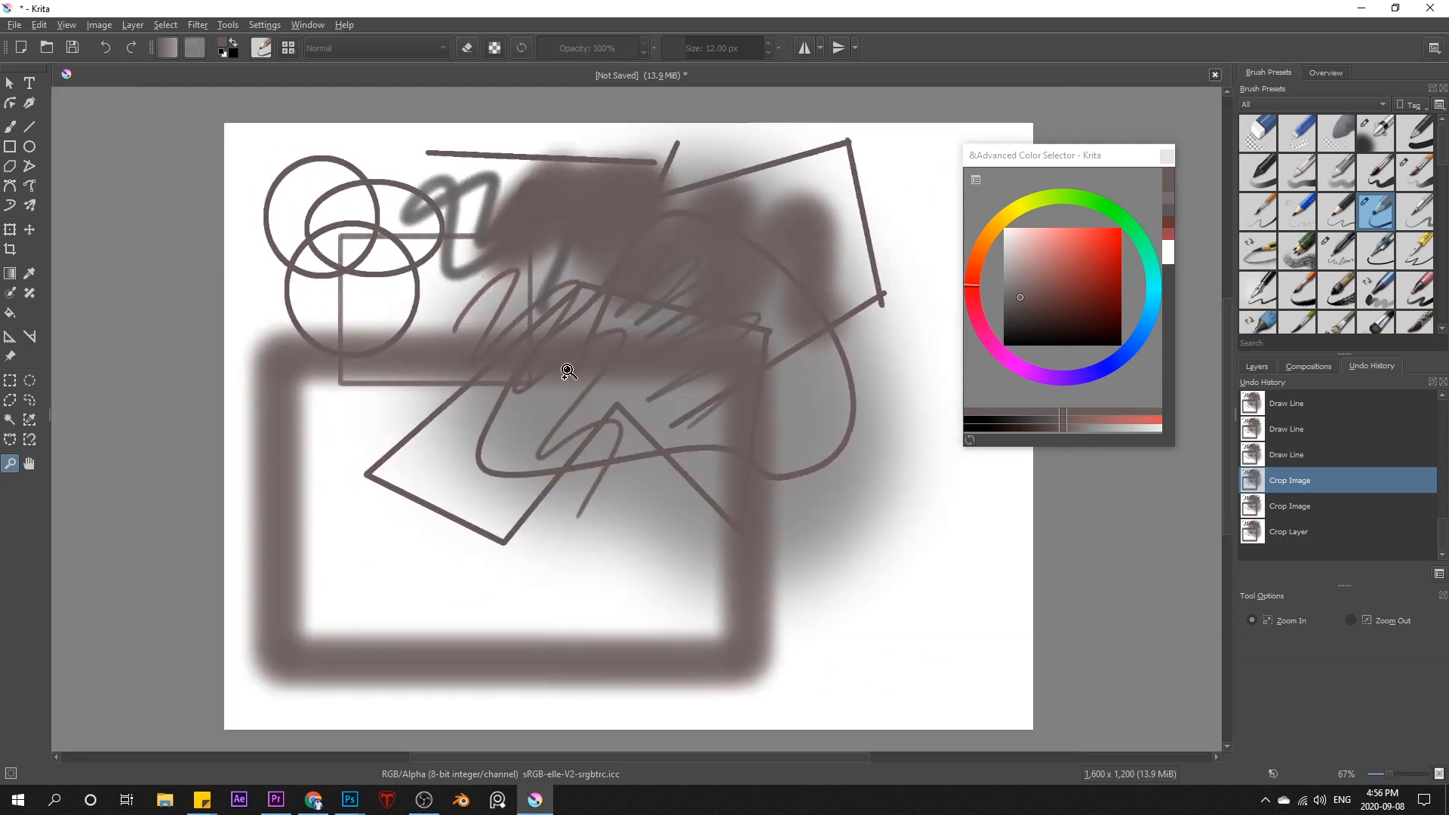
Step: Pan the canvas, including with the Pan tool, to shift the drawing in view
key(space)
mouse_move(567, 373)
mouse_down()
mouse_move(591, 340)
mouse_move(579, 374)
mouse_up()
click(29, 463)
drag(586, 412, 581, 449)
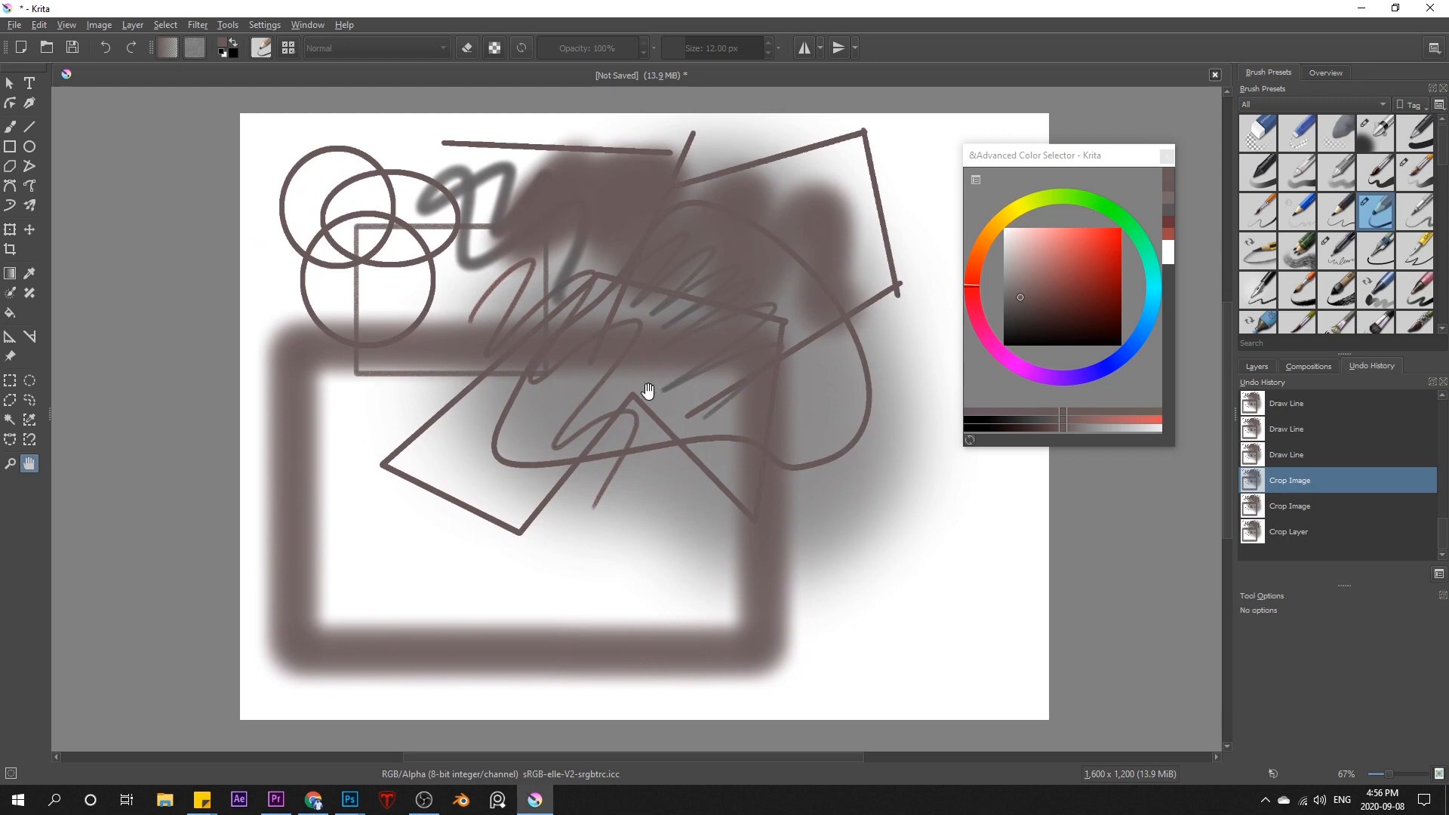
Step: Draw a winding freehand stroke from the middle of the drawing toward the thick rectangle's lower right with the Pencil-3 Large 4B brush
drag(587, 393, 598, 393)
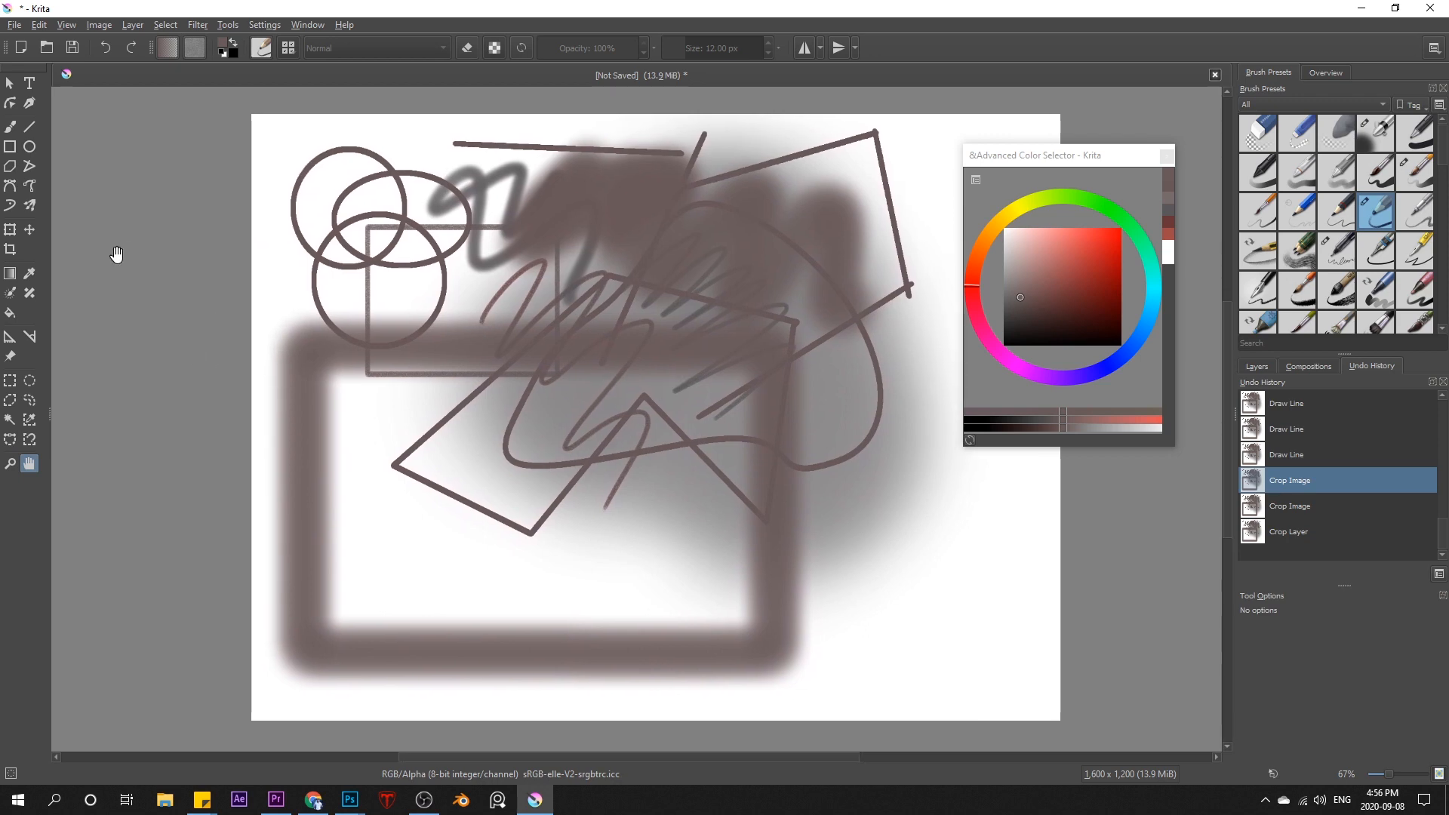
click(10, 126)
mouse_move(613, 286)
mouse_down()
mouse_move(543, 374)
mouse_move(581, 335)
mouse_move(571, 263)
mouse_move(582, 285)
mouse_up()
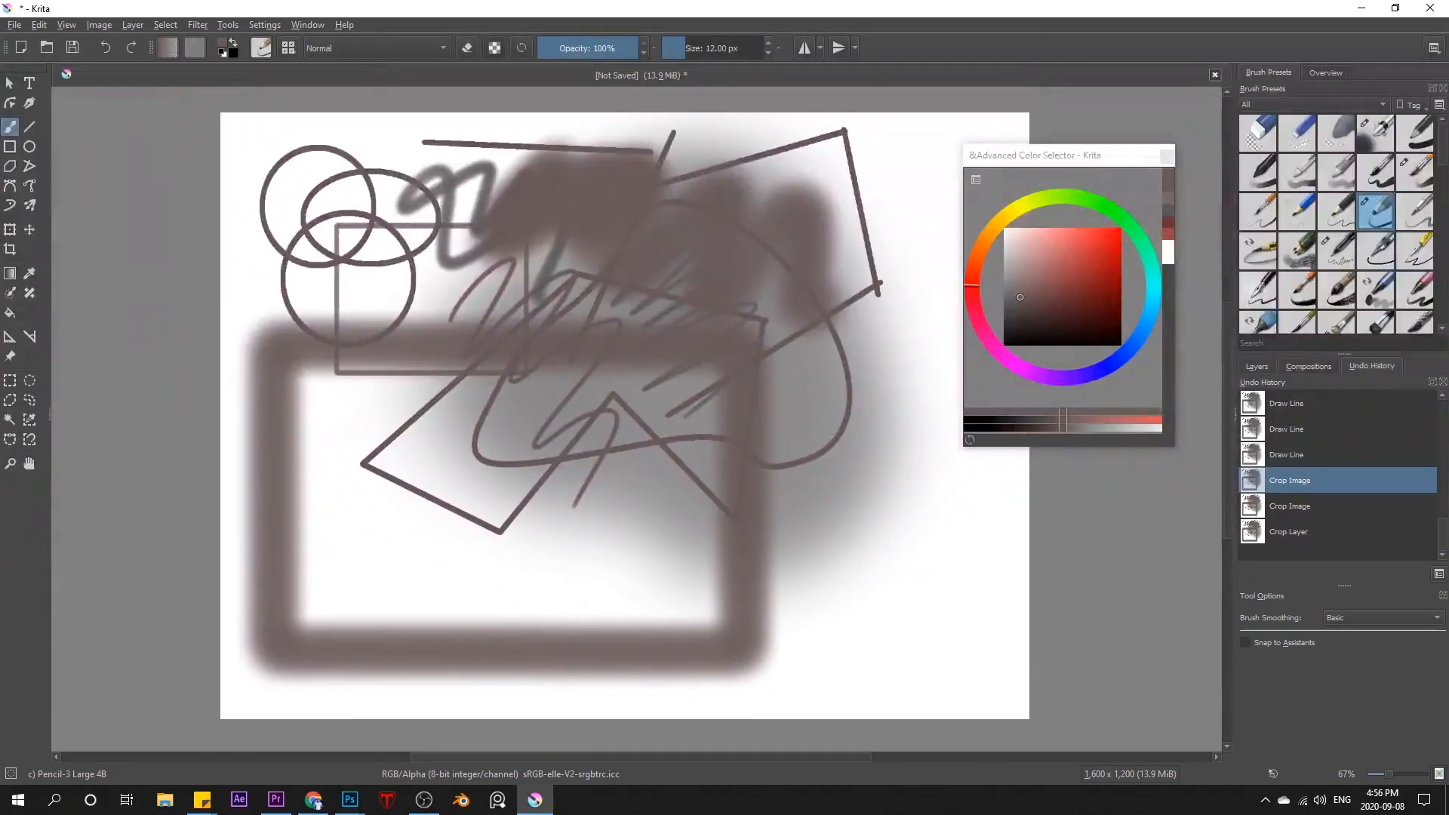
mouse_move(568, 396)
mouse_down()
mouse_move(529, 426)
mouse_move(801, 523)
mouse_up()
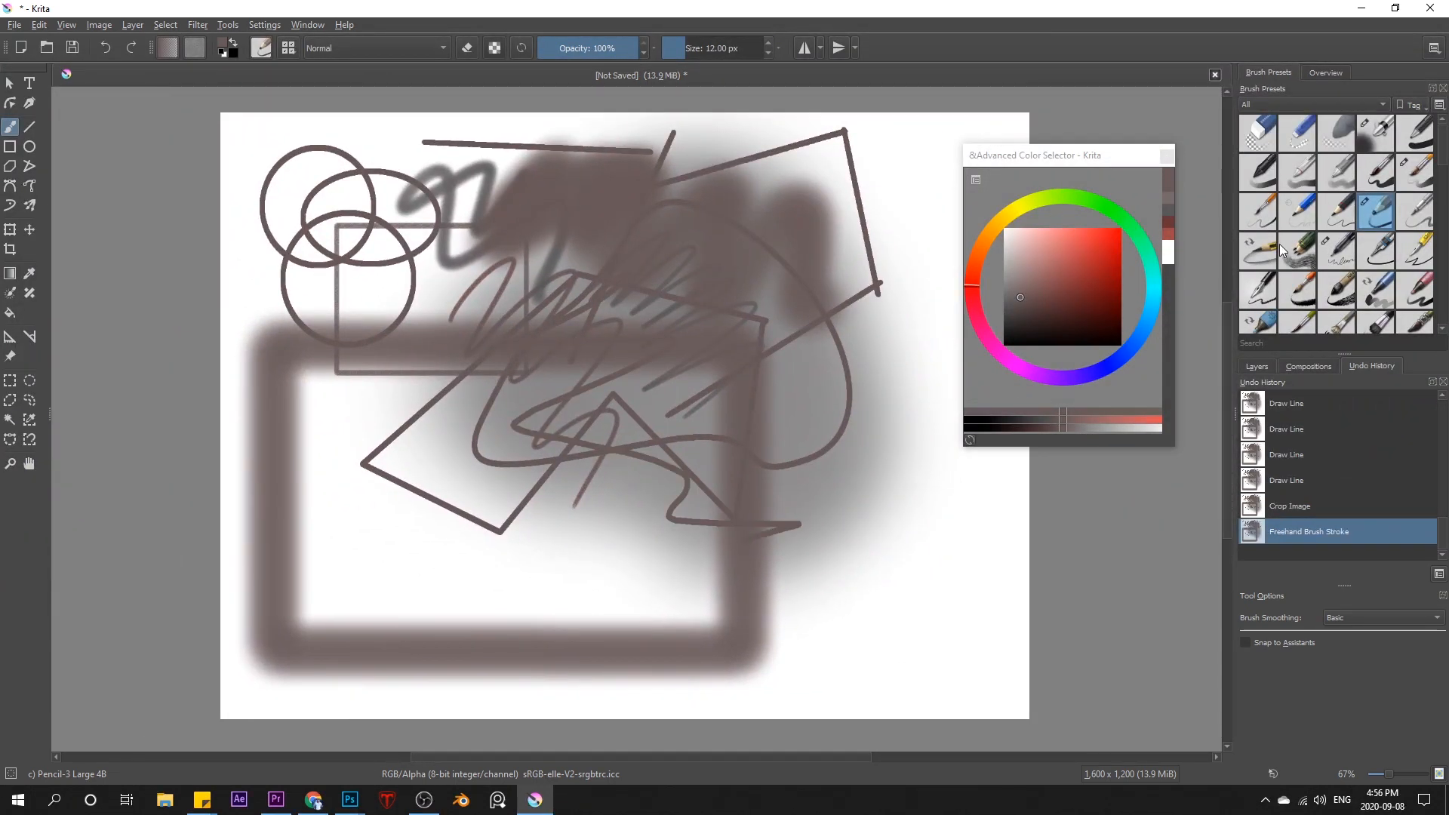
Step: Apply a linear Foreground to Transparent gradient in bright green diagonally from the drawing's upper left toward its lower right
click(10, 276)
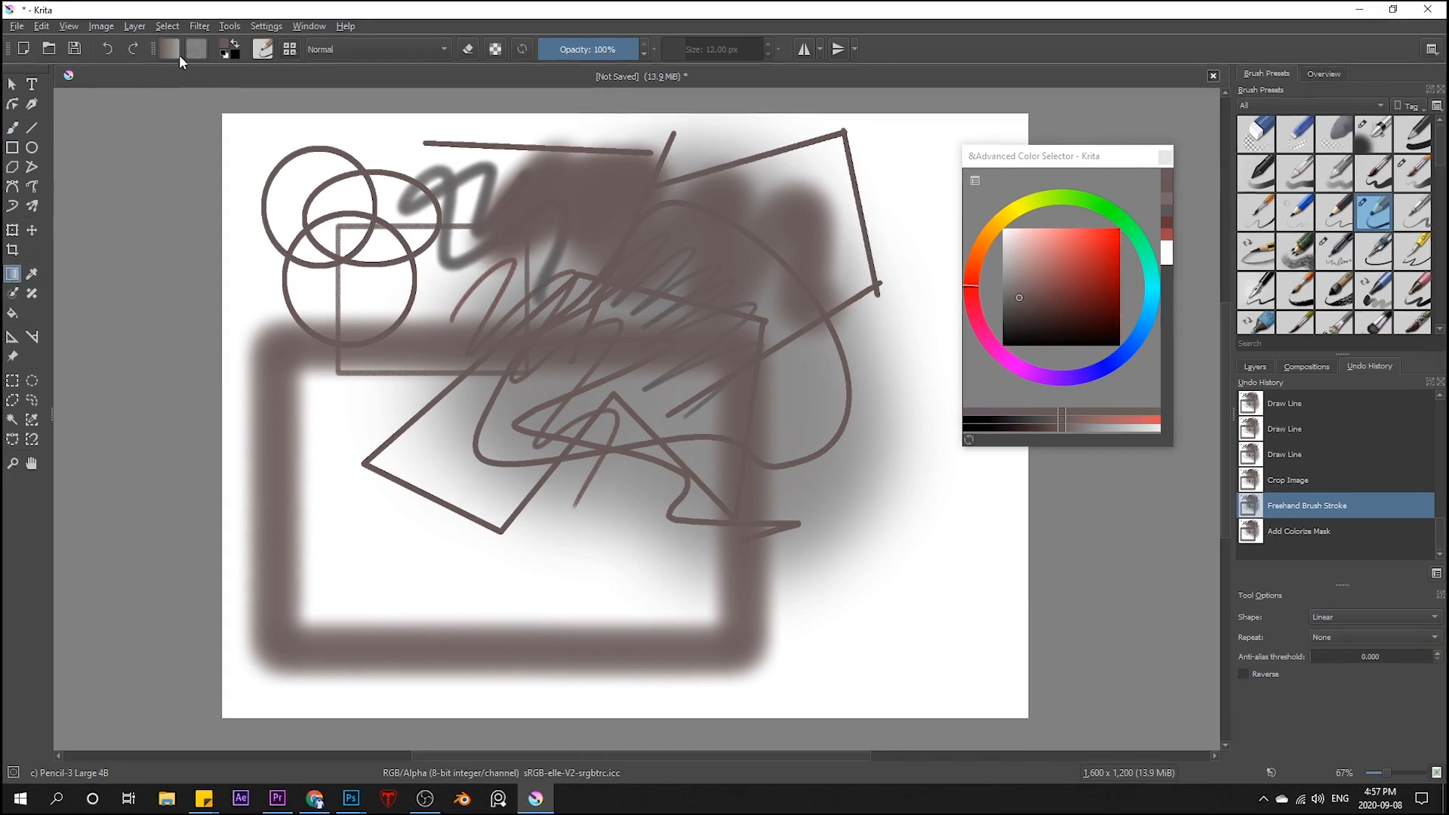
click(167, 47)
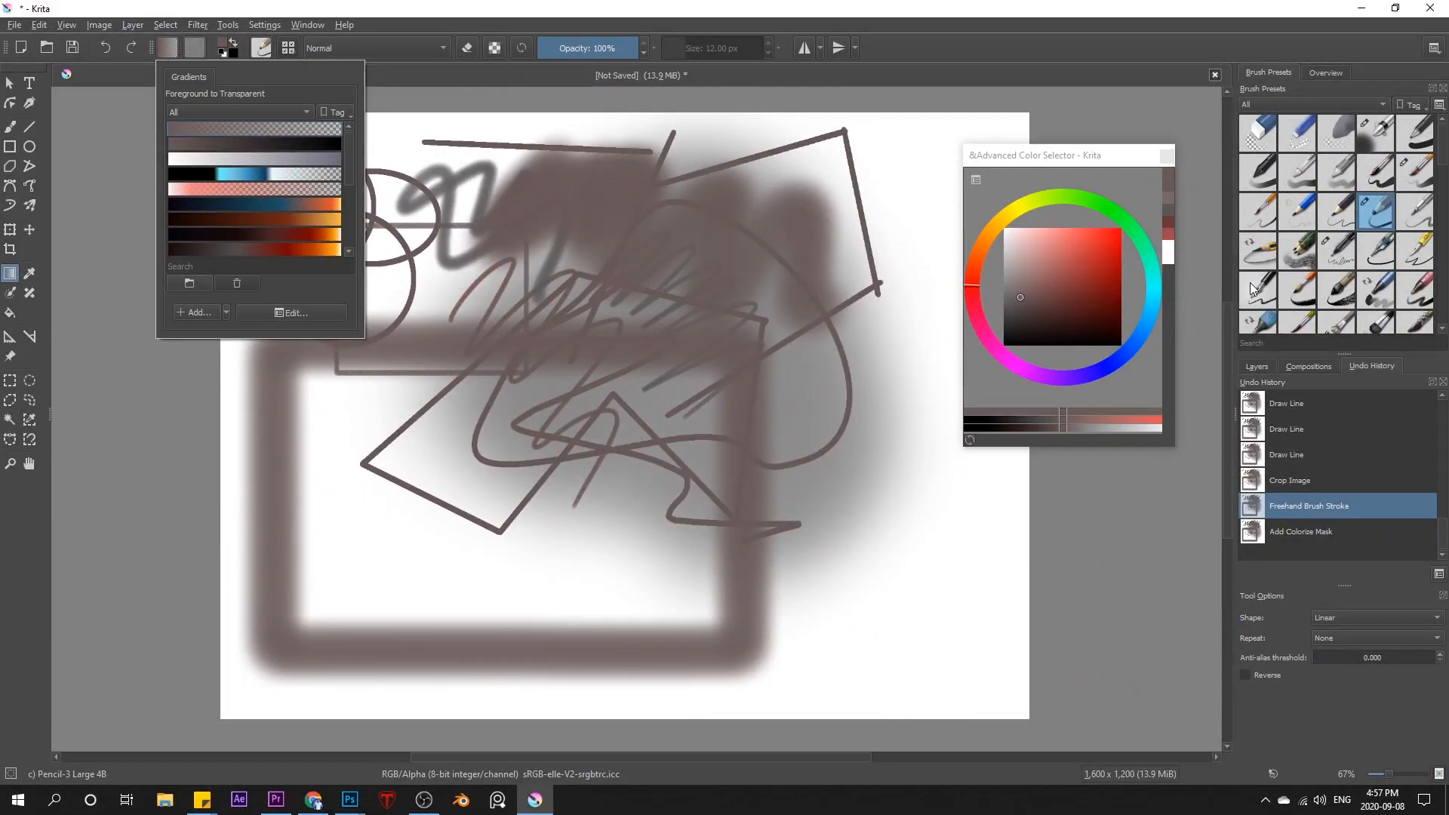
drag(1119, 223, 1102, 224)
click(1086, 243)
drag(456, 179, 748, 532)
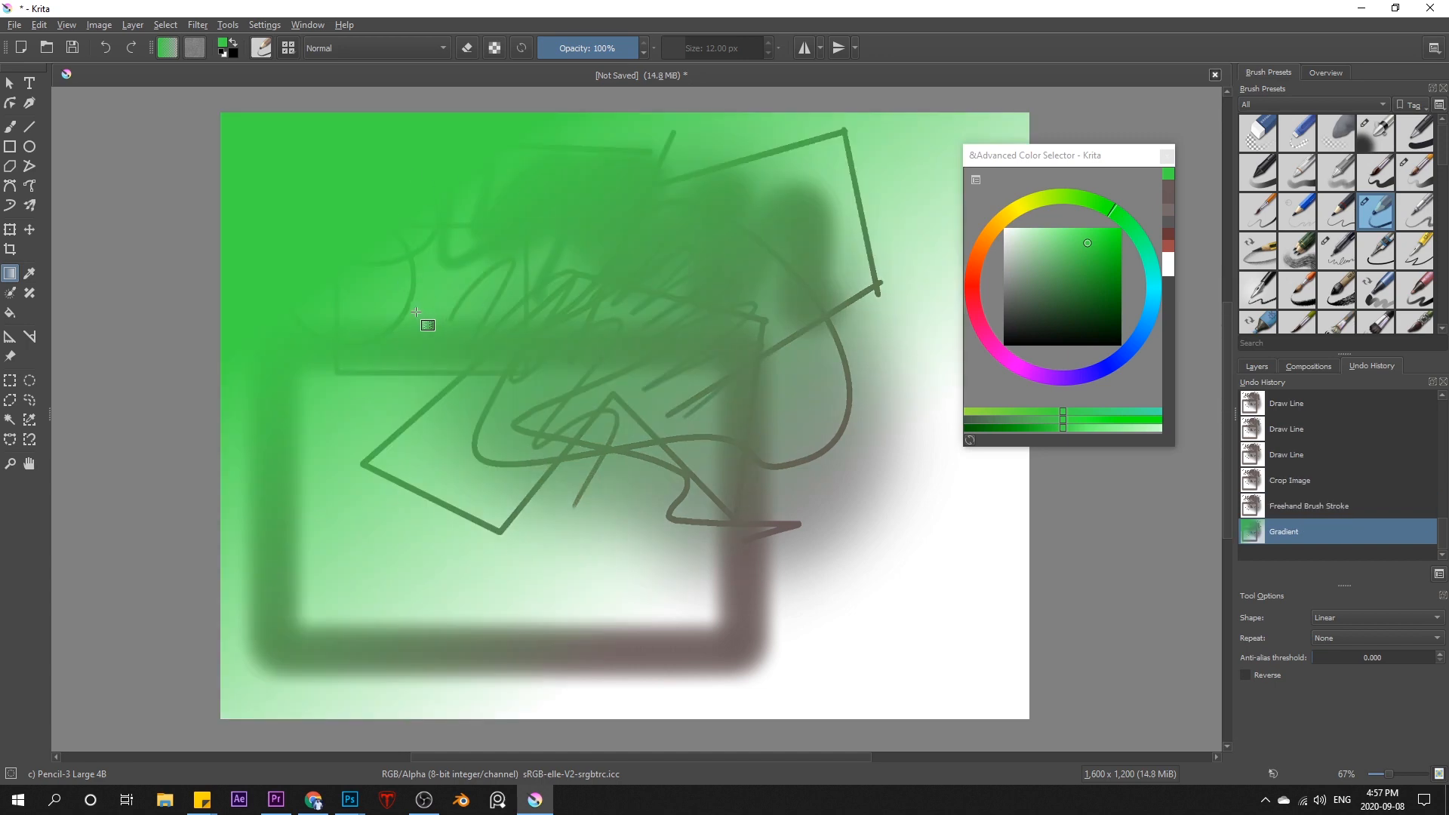
Step: Apply the GPS Fire Dust gradient diagonally across the whole drawing
click(168, 48)
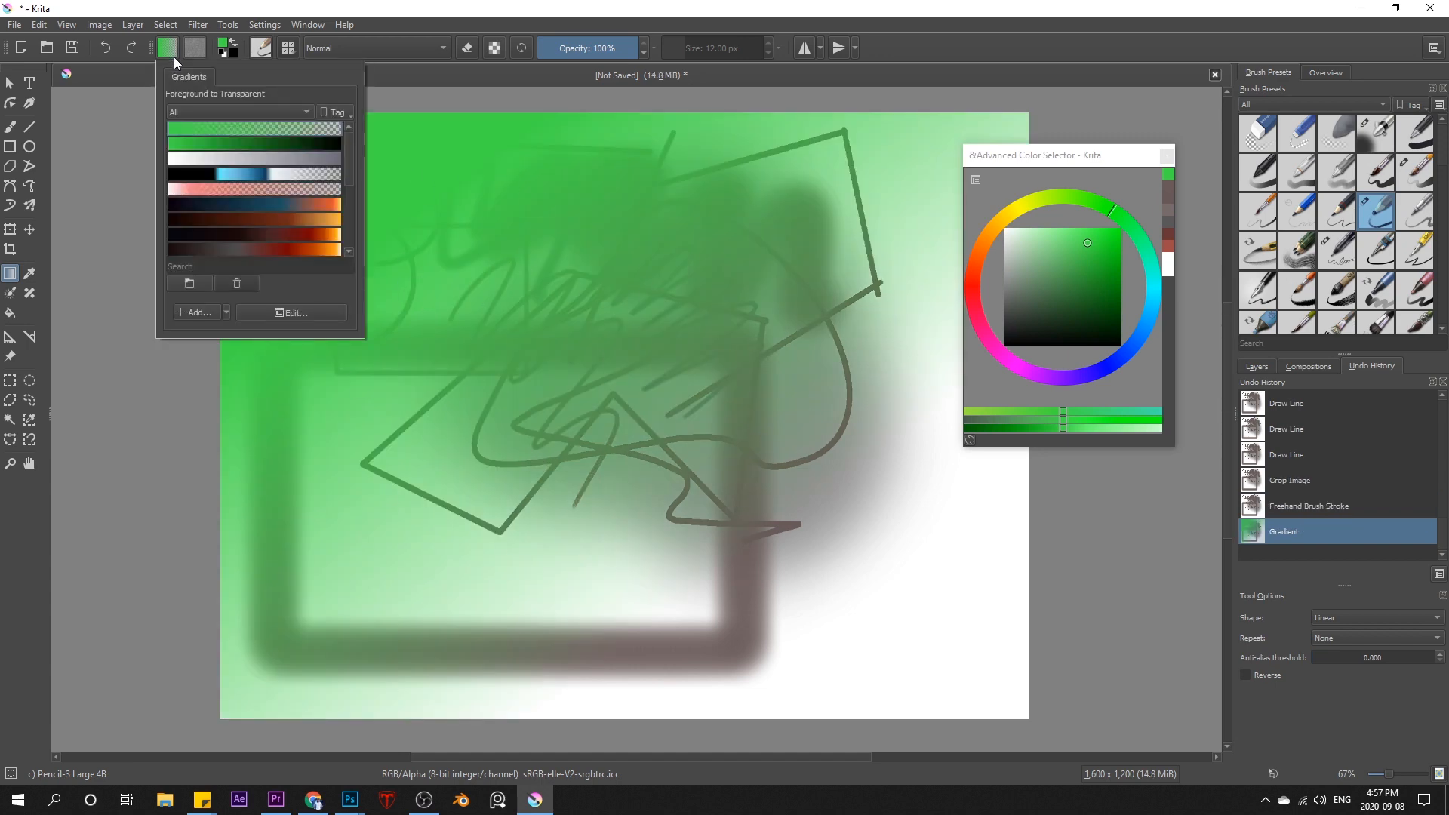
click(237, 234)
drag(493, 226, 686, 374)
mouse_move(1077, 155)
mouse_down()
mouse_move(1045, 131)
mouse_move(1090, 158)
mouse_up()
Step: Open the GPS Fire Dust gradient in the gradient editor, close it unedited, and undo the last gradient
click(170, 52)
click(287, 312)
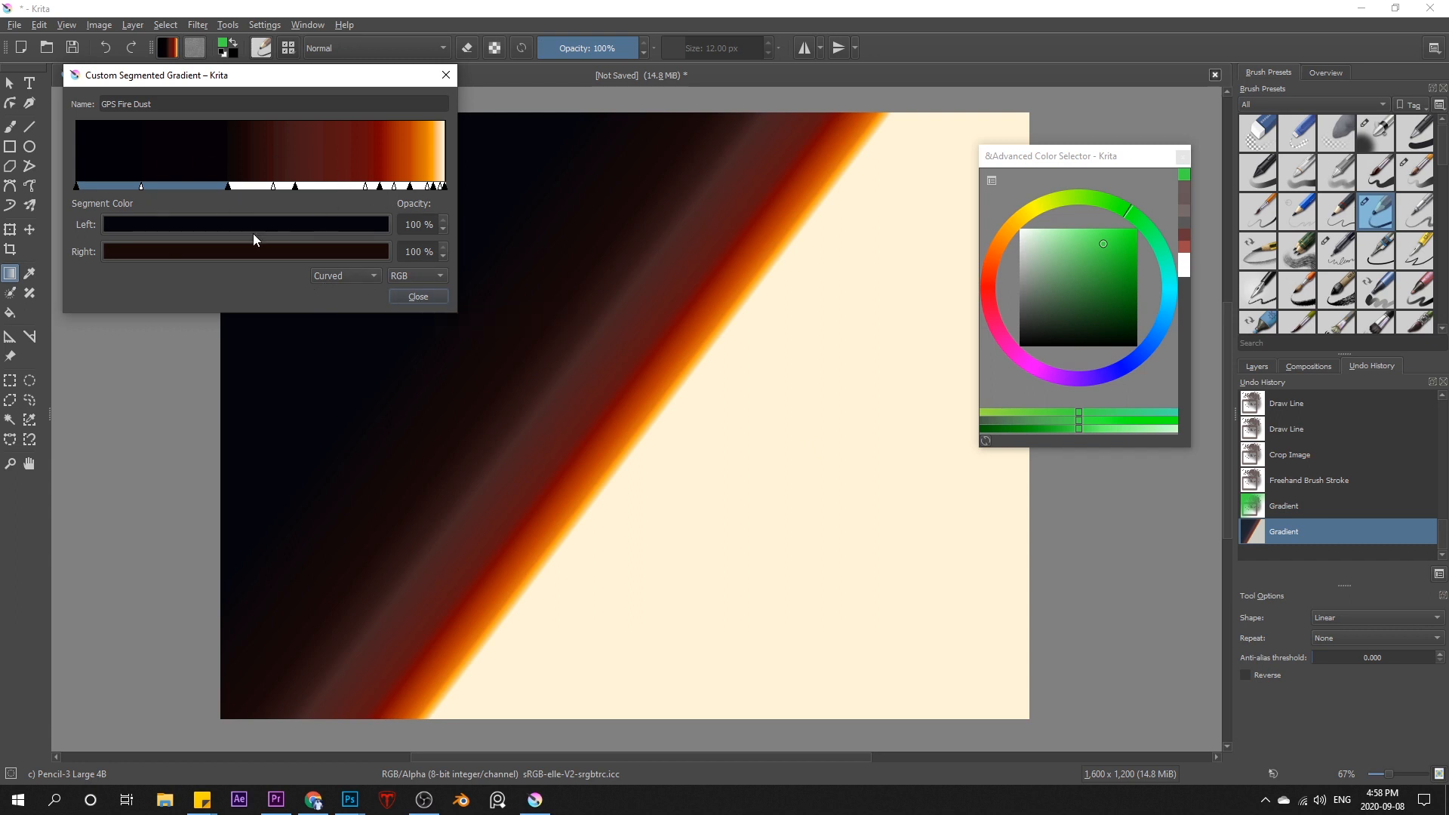
click(419, 297)
key(ctrl+z)
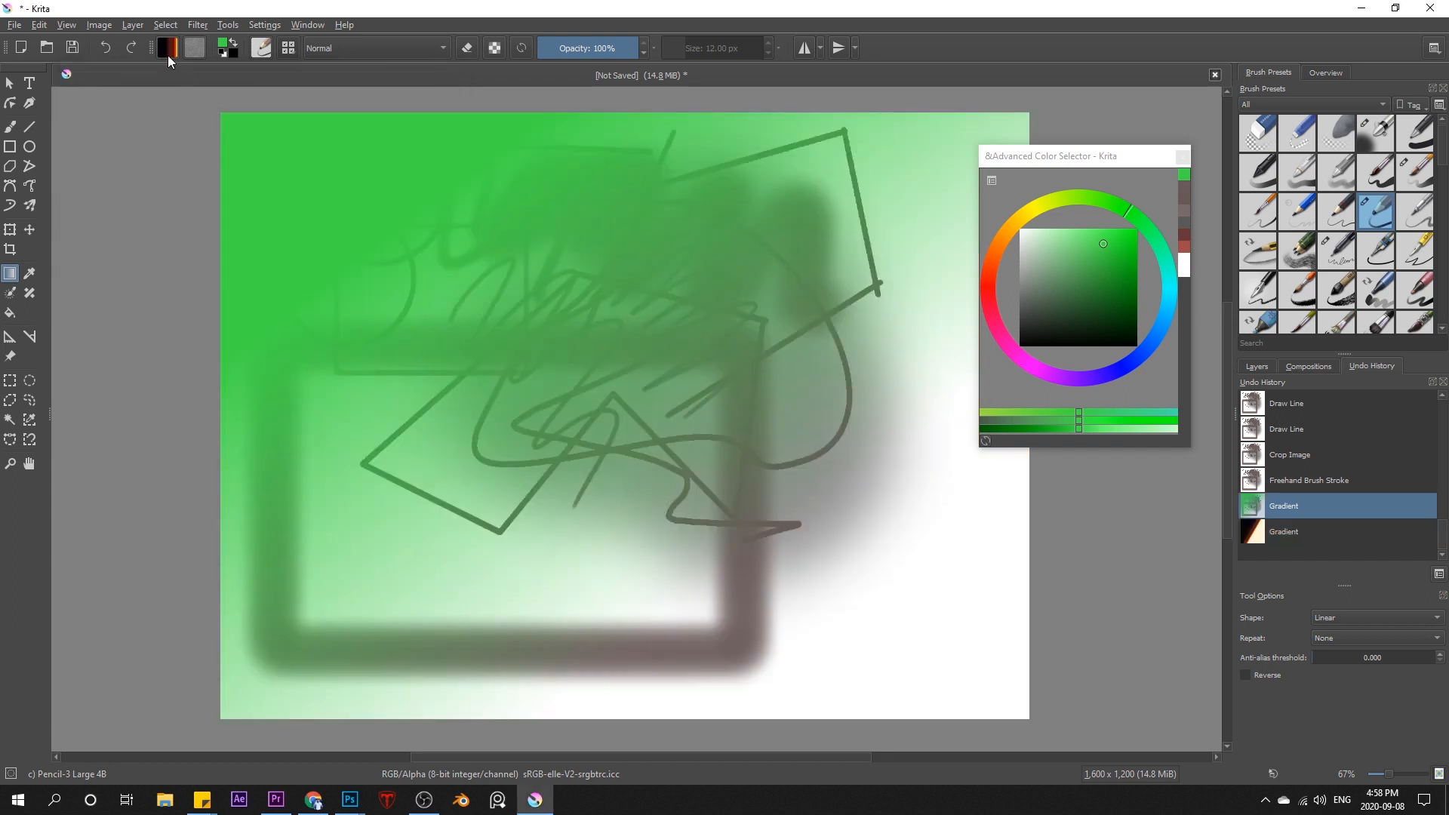
Step: Apply a reversed radial Foreground to Transparent gradient in blue, starting near the middle of the drawing
click(169, 50)
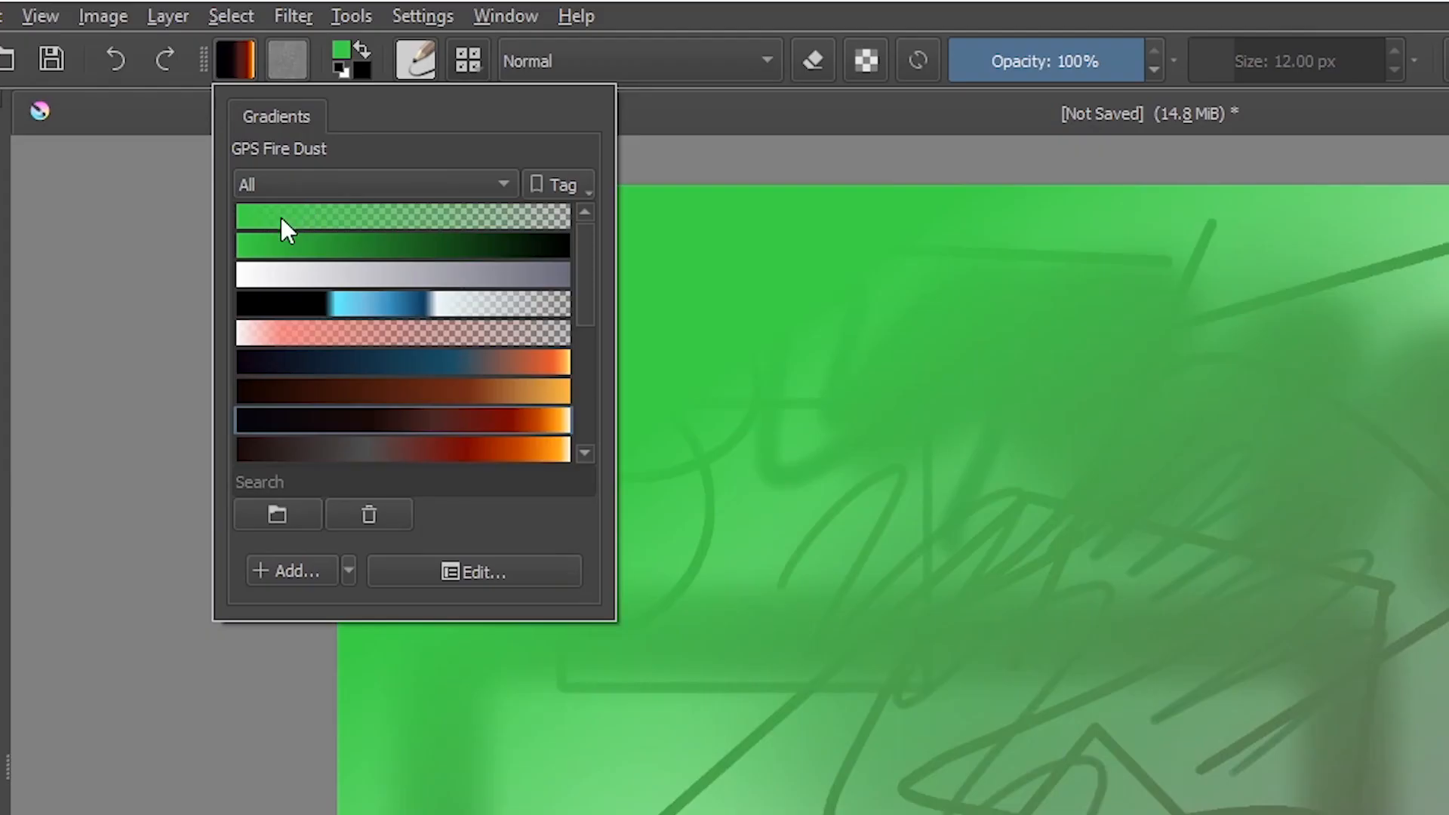
click(261, 218)
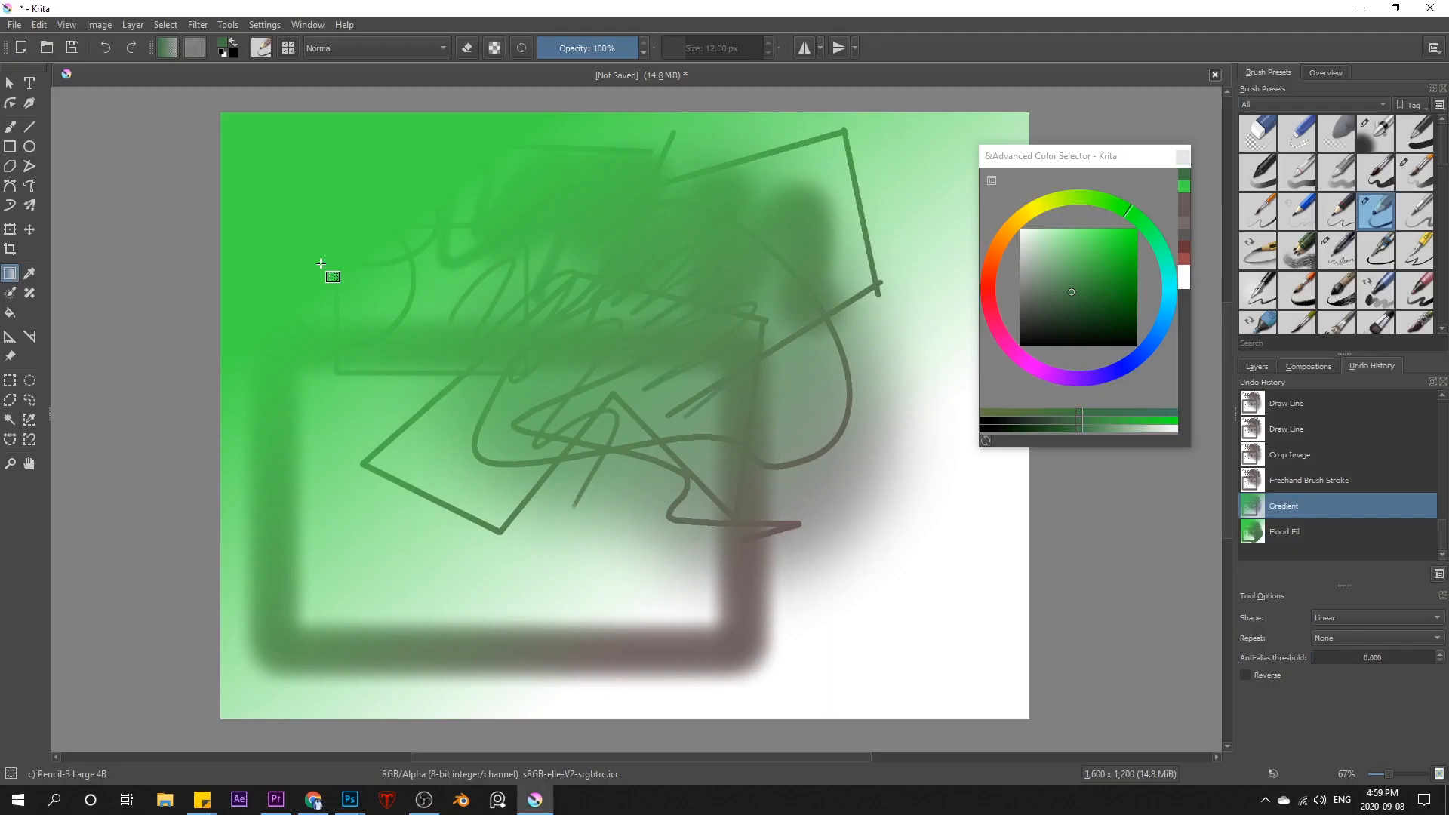
click(1382, 622)
click(1362, 643)
drag(1156, 292, 1163, 320)
drag(525, 388, 620, 290)
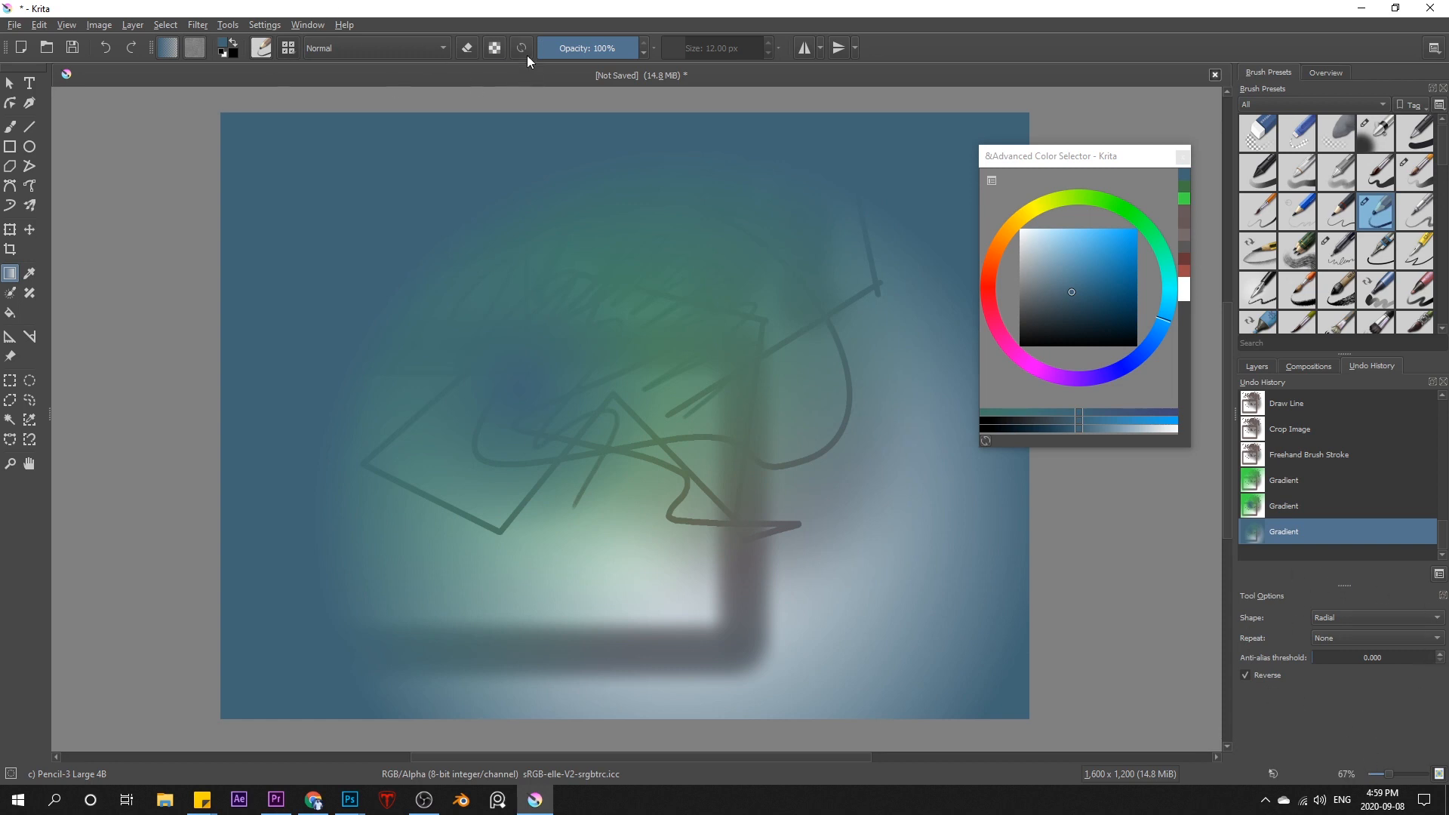
Step: Switch to the Fill tool and examine its options
click(10, 314)
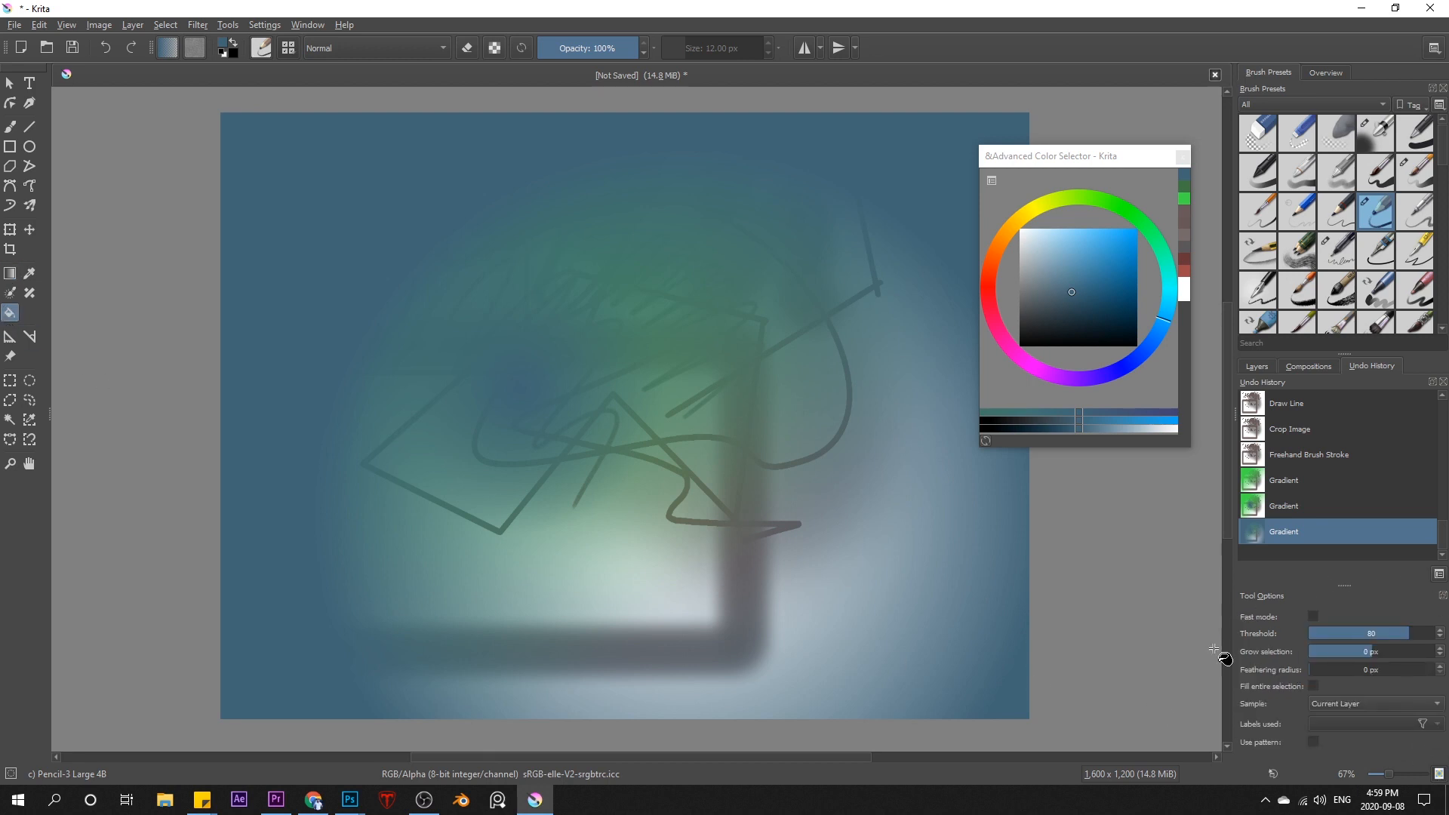
right_click(1355, 586)
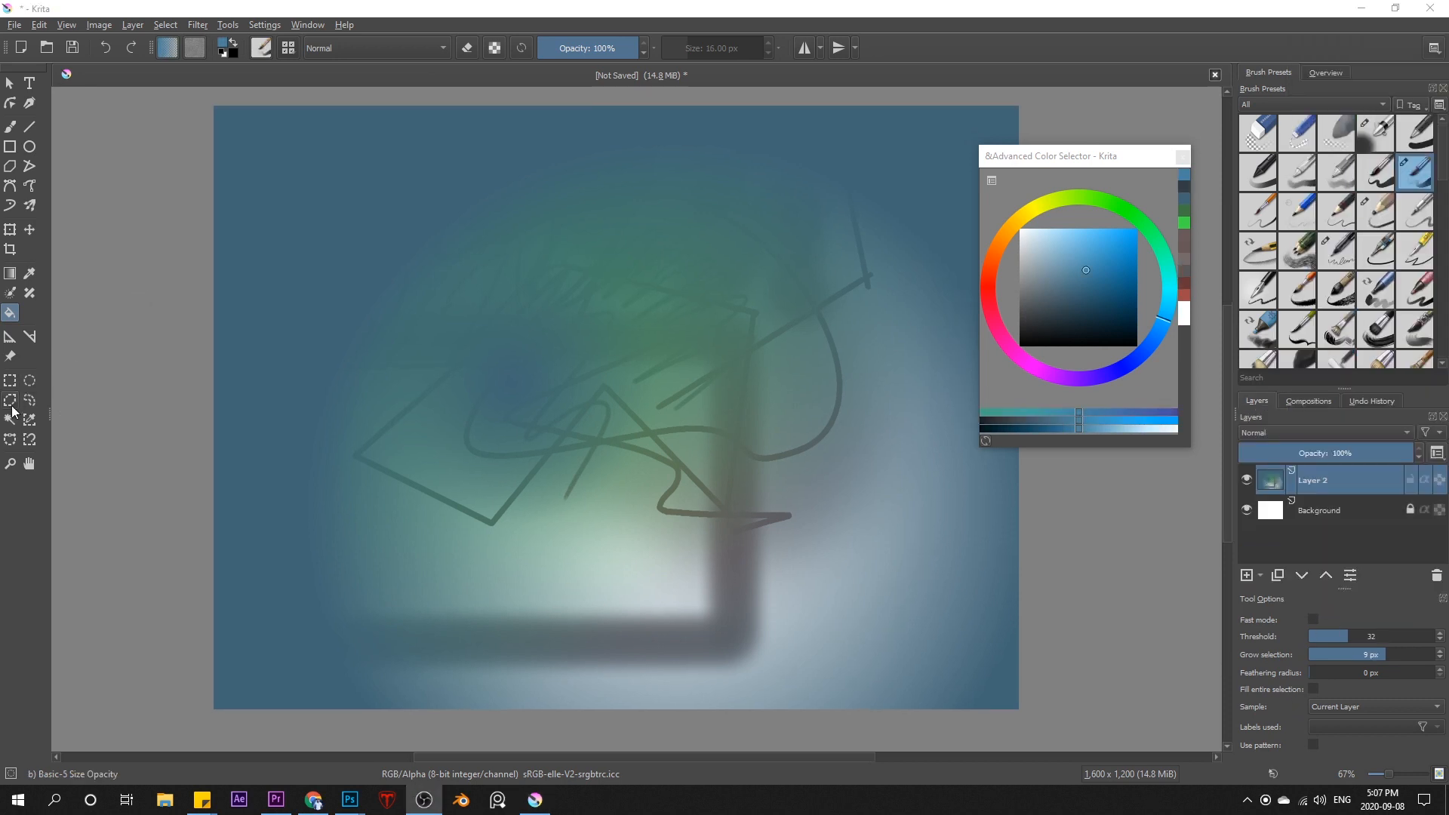
Step: Select a rectangle of about 853 × 711 px on the drawing and move its content slightly down and to the left
click(10, 379)
drag(327, 189, 757, 545)
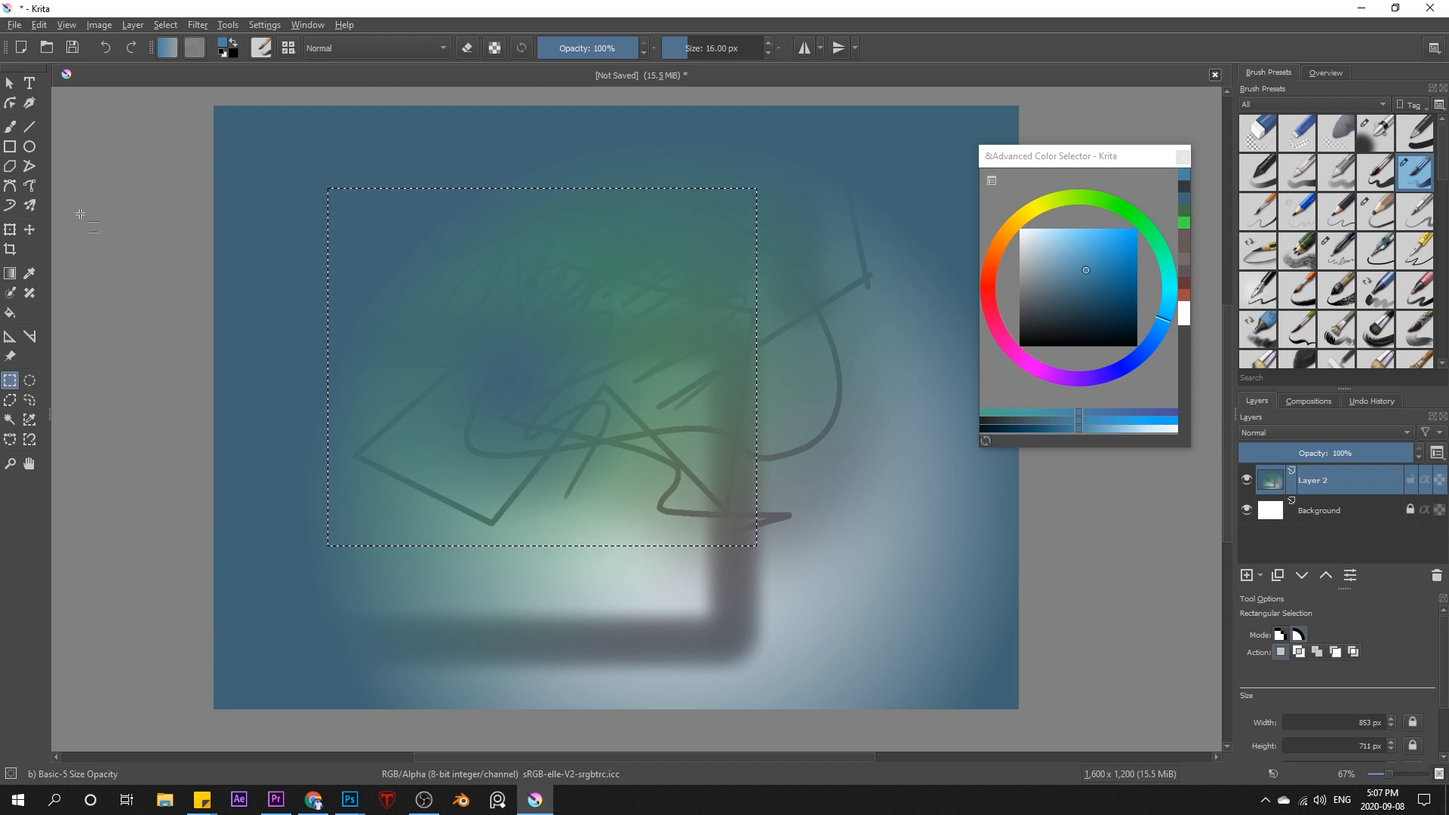
click(30, 230)
drag(527, 301, 501, 345)
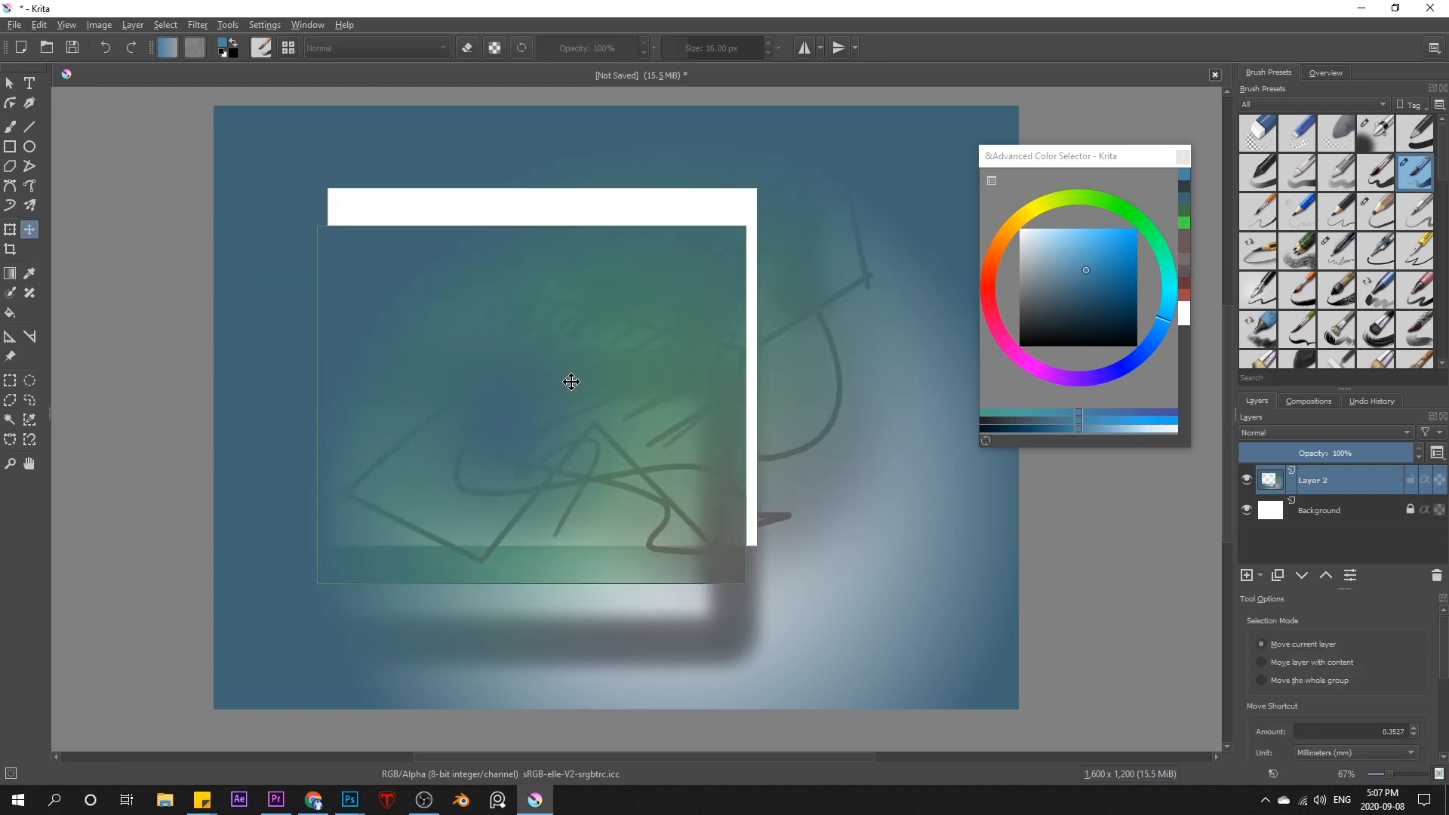
Step: Try rotating the selected area with a free transform and pulling its lower-right corner inward with a perspective transform
key(ctrl+t)
drag(750, 225, 695, 188)
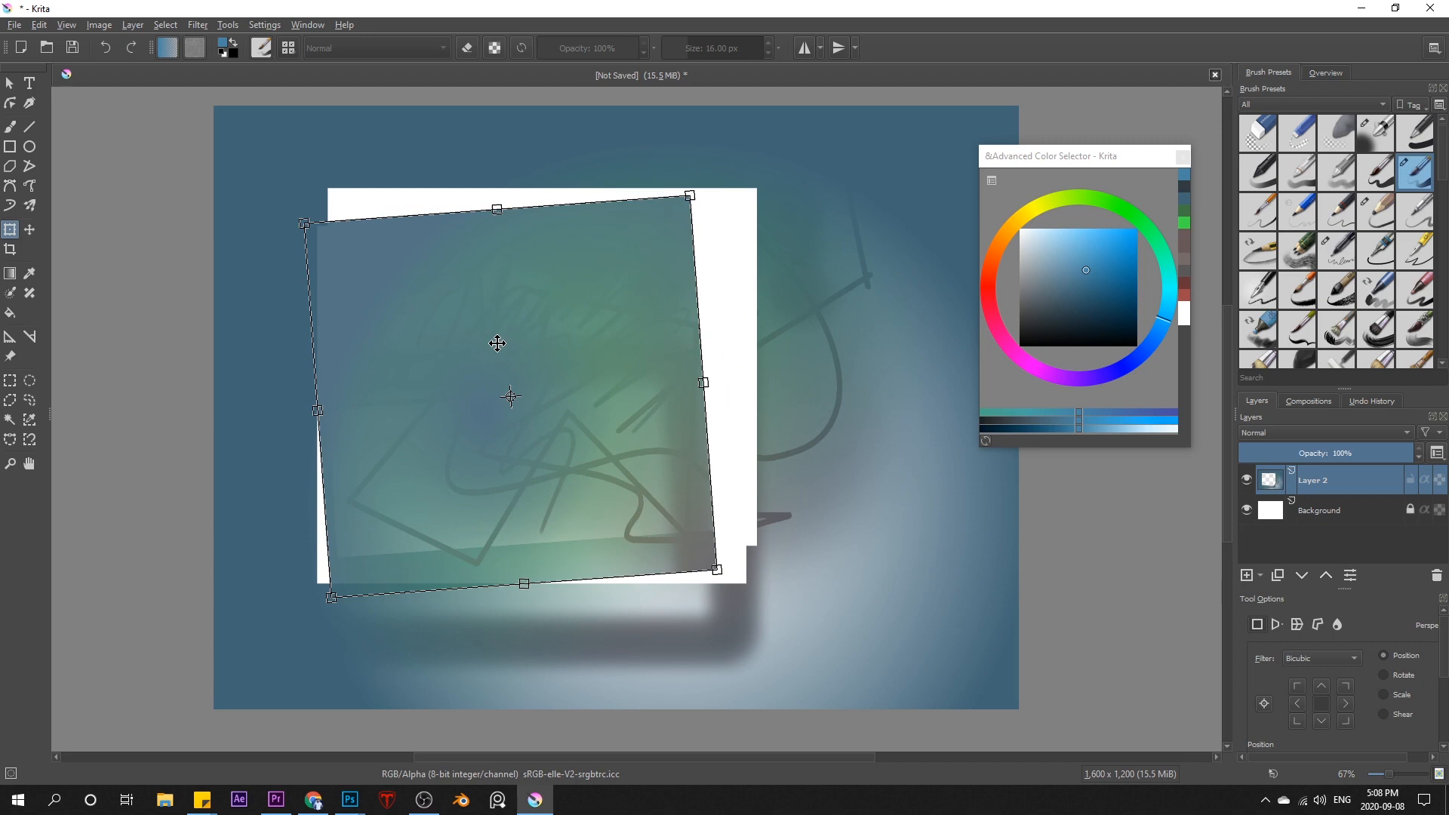
right_click(497, 343)
click(560, 379)
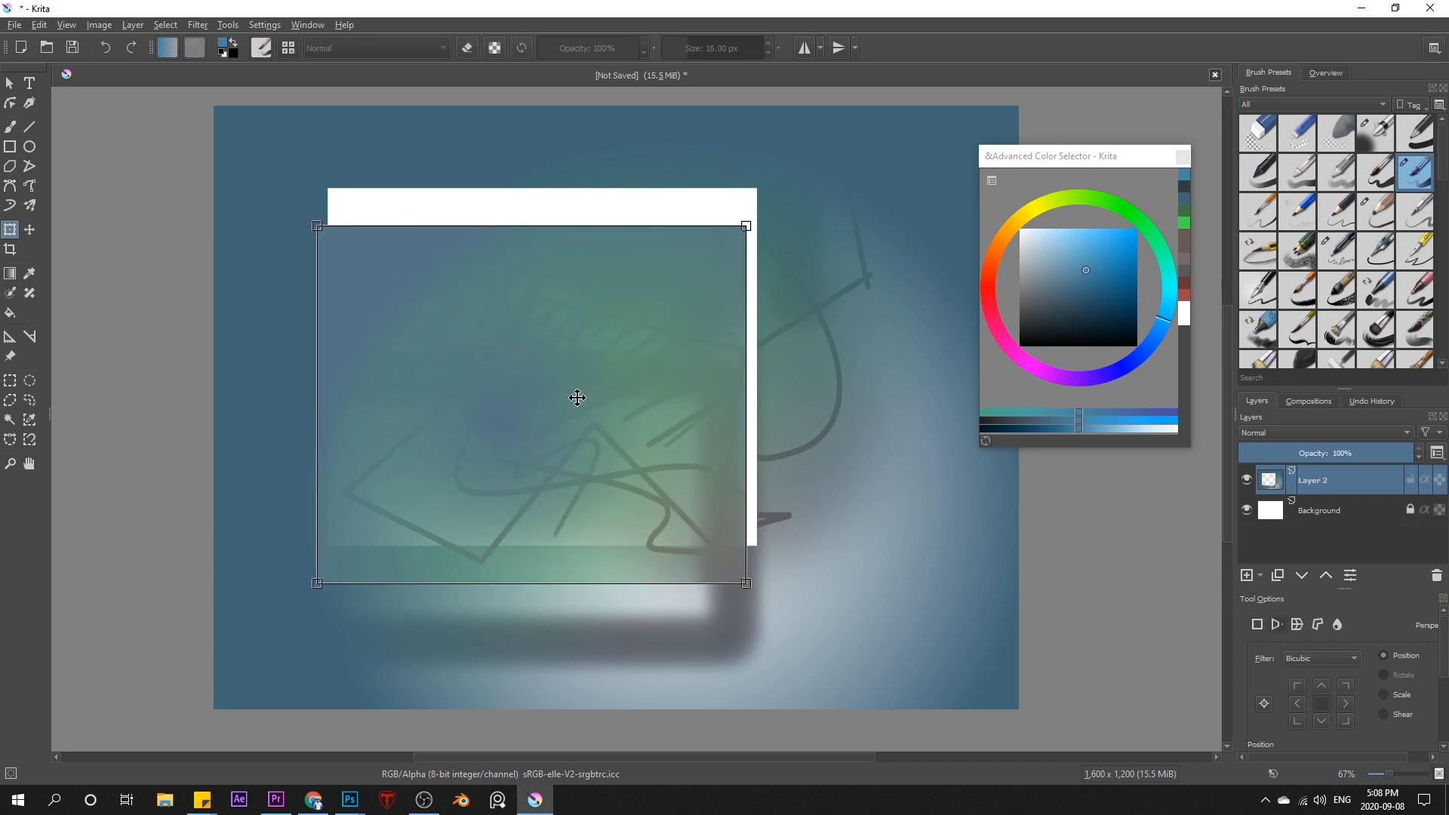
drag(745, 586, 627, 517)
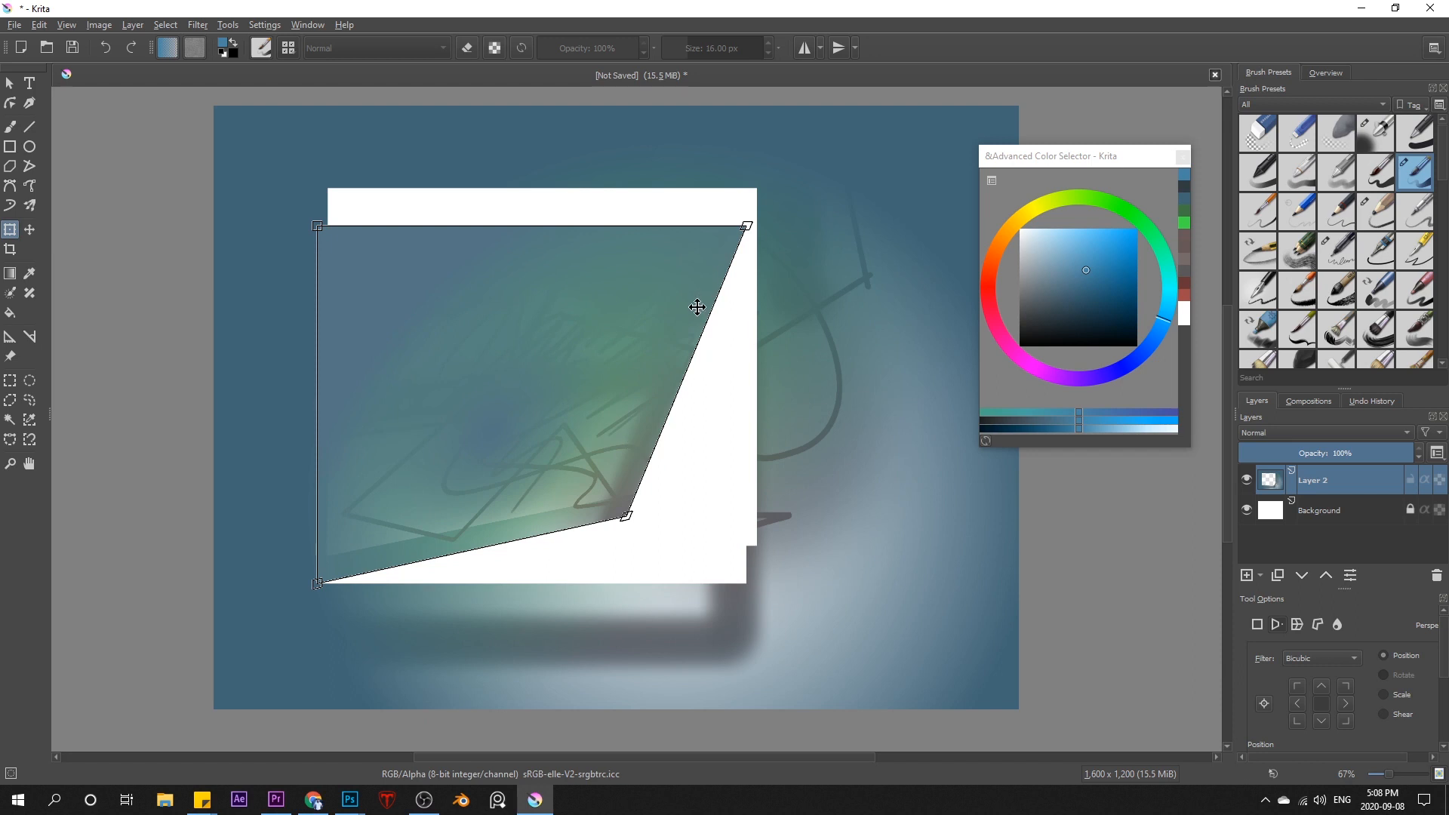
right_click(672, 264)
click(686, 277)
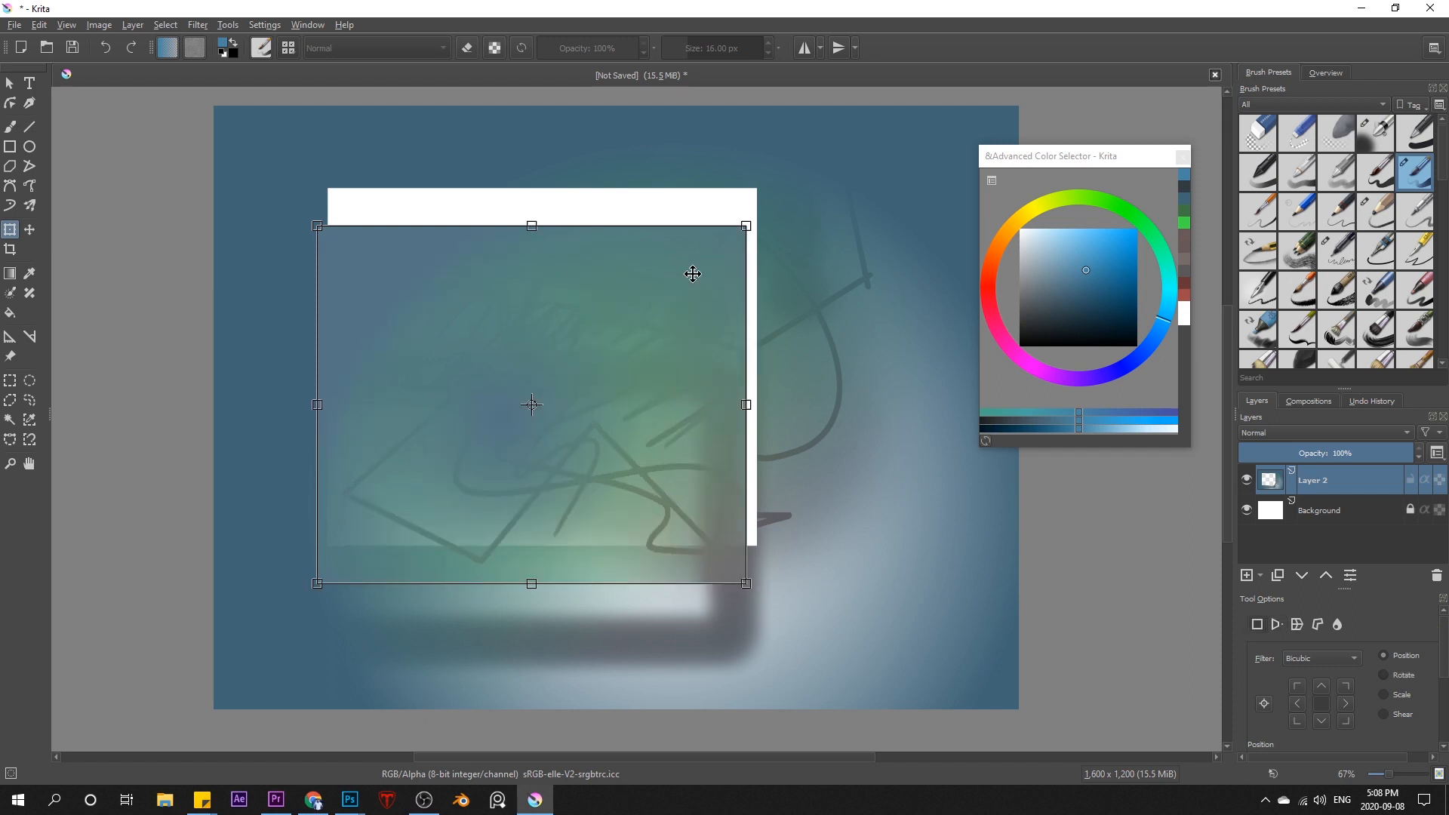
drag(750, 217, 641, 163)
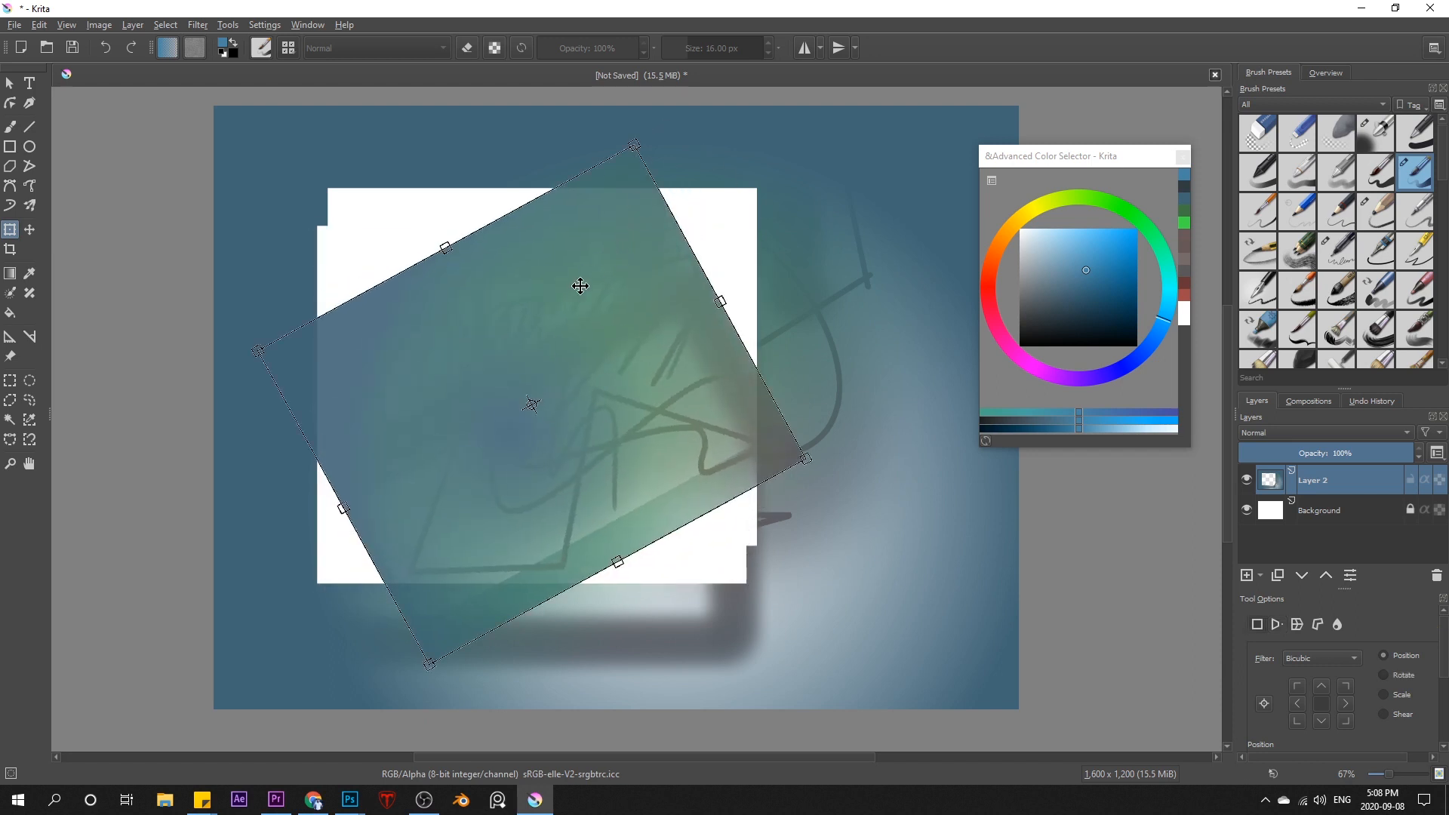
right_click(580, 286)
click(642, 330)
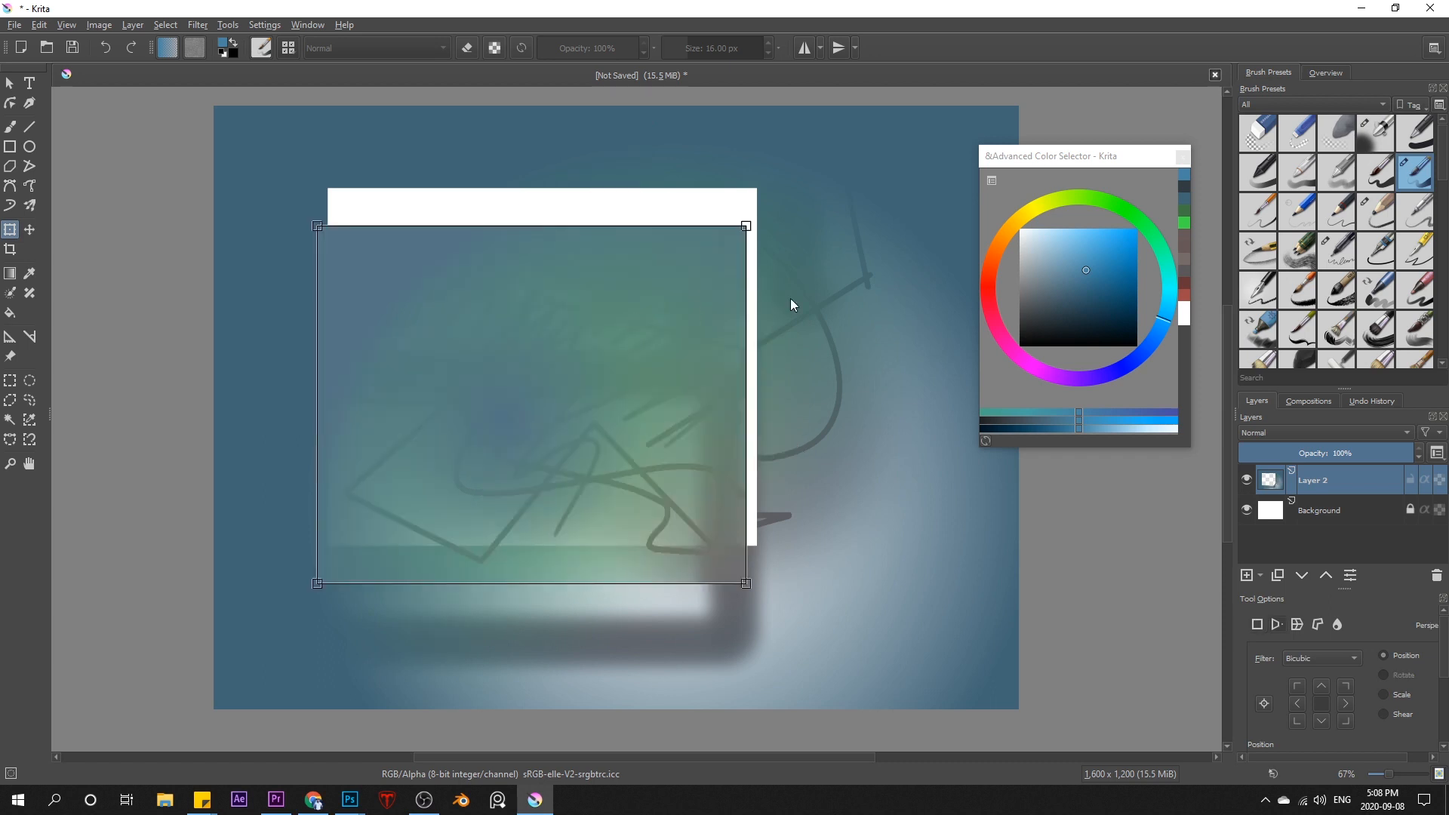
Step: Rotate the selected area counterclockwise with a free transform and apply it
right_click(653, 290)
click(683, 309)
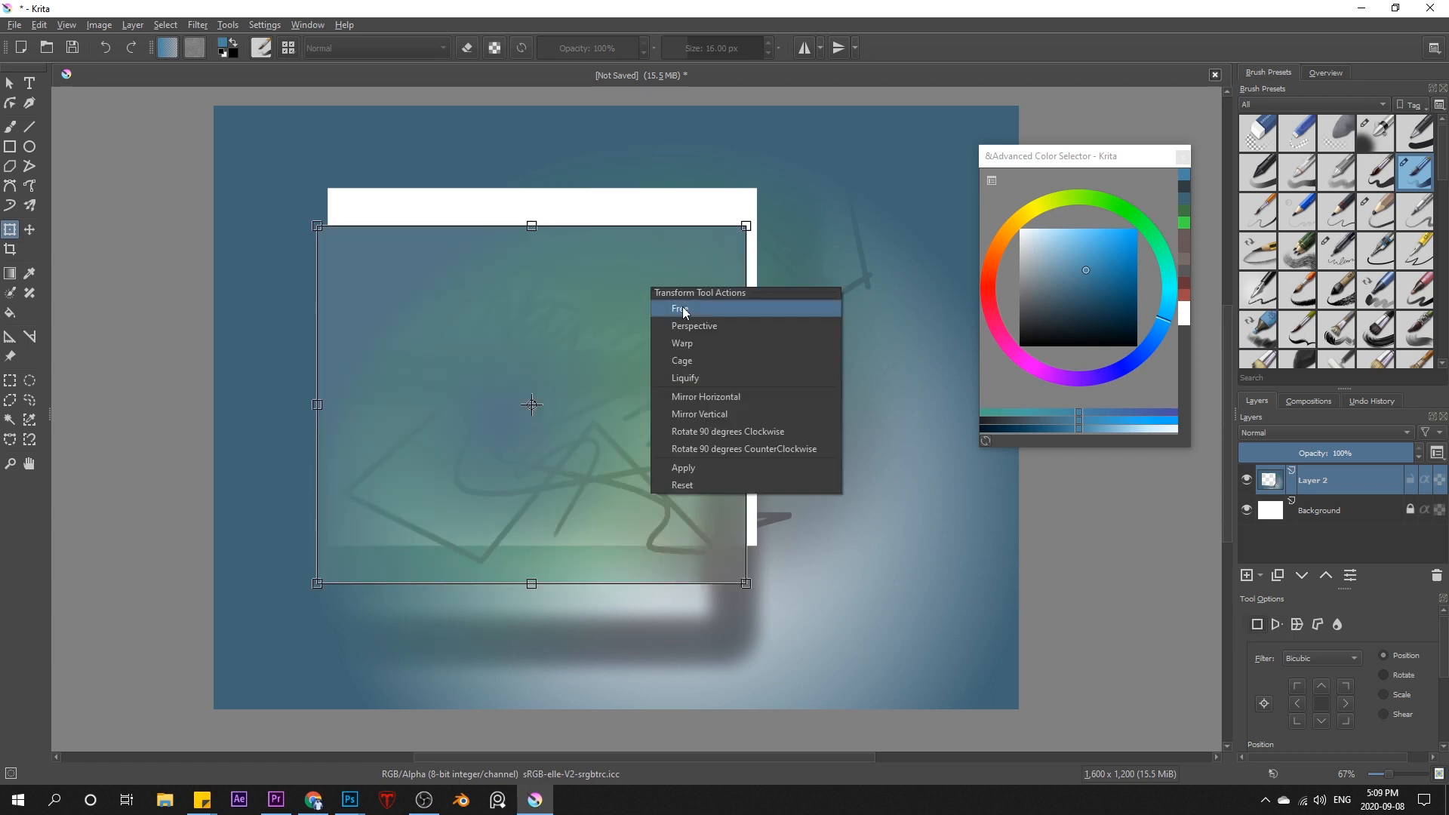
drag(762, 209, 699, 139)
right_click(632, 322)
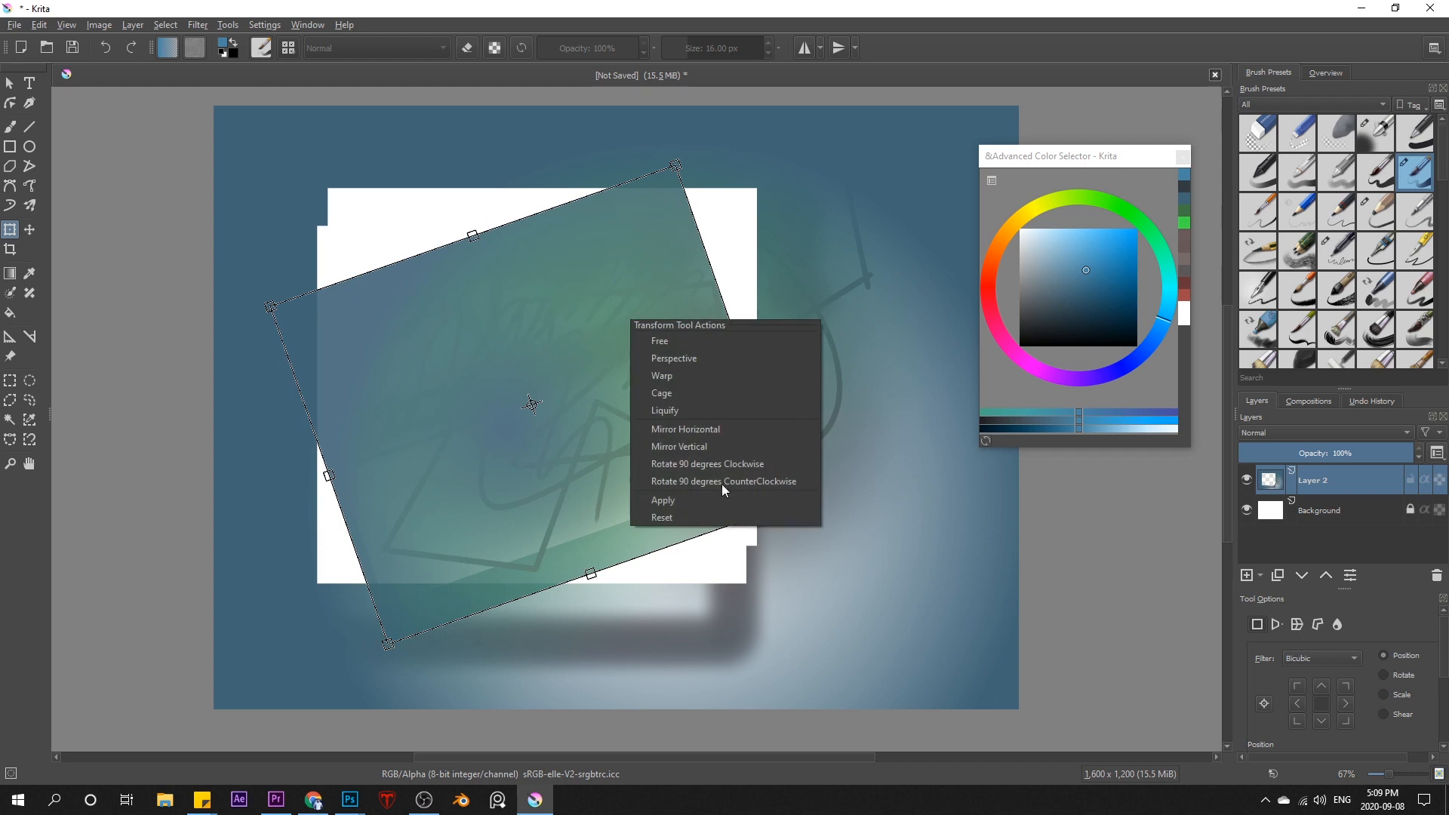
click(688, 502)
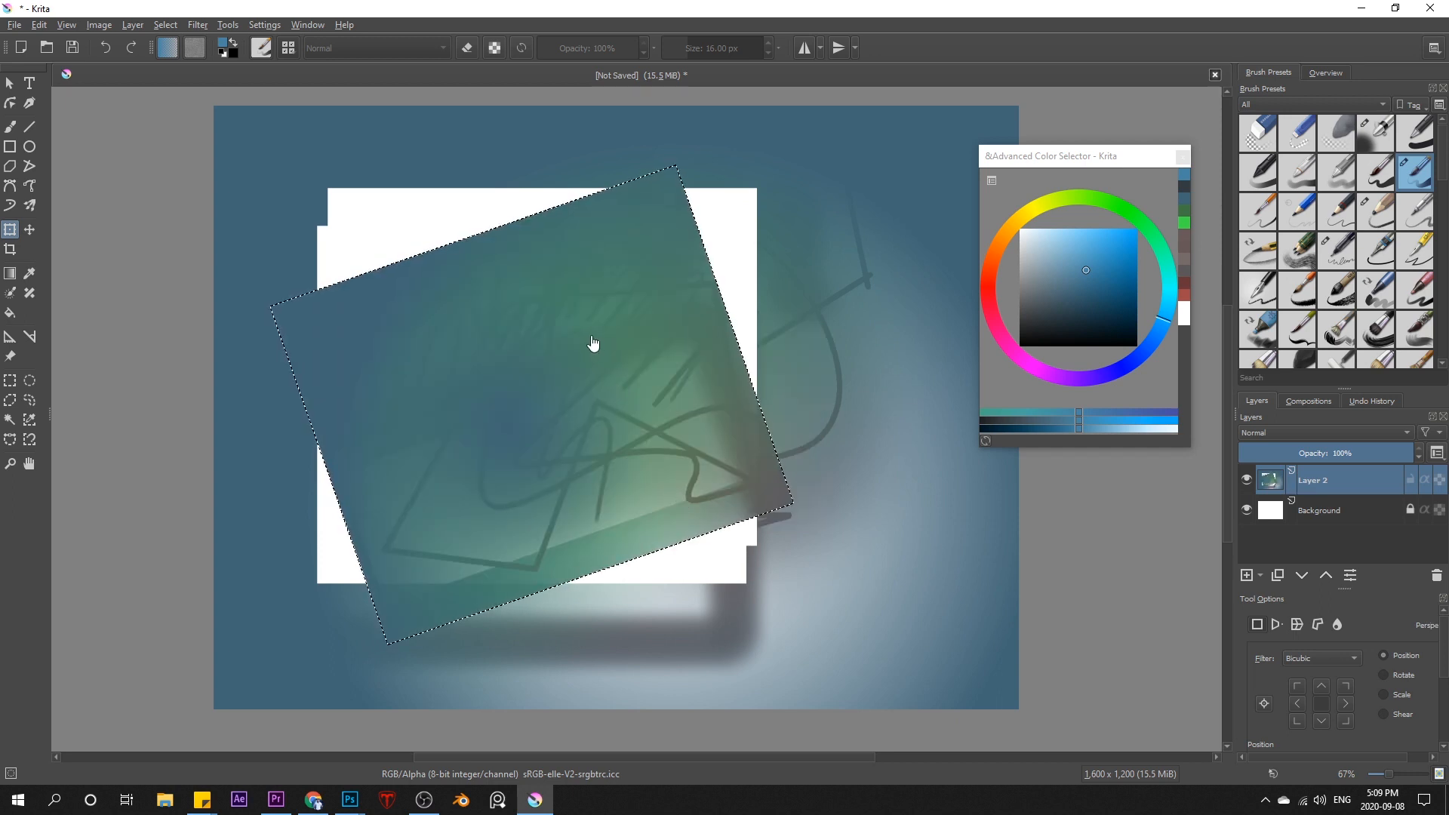
Step: Distort the rotated area in perspective by pulling its lower-right corner upward, apply it, and nudge the upper-left corner slightly inward
right_click(603, 305)
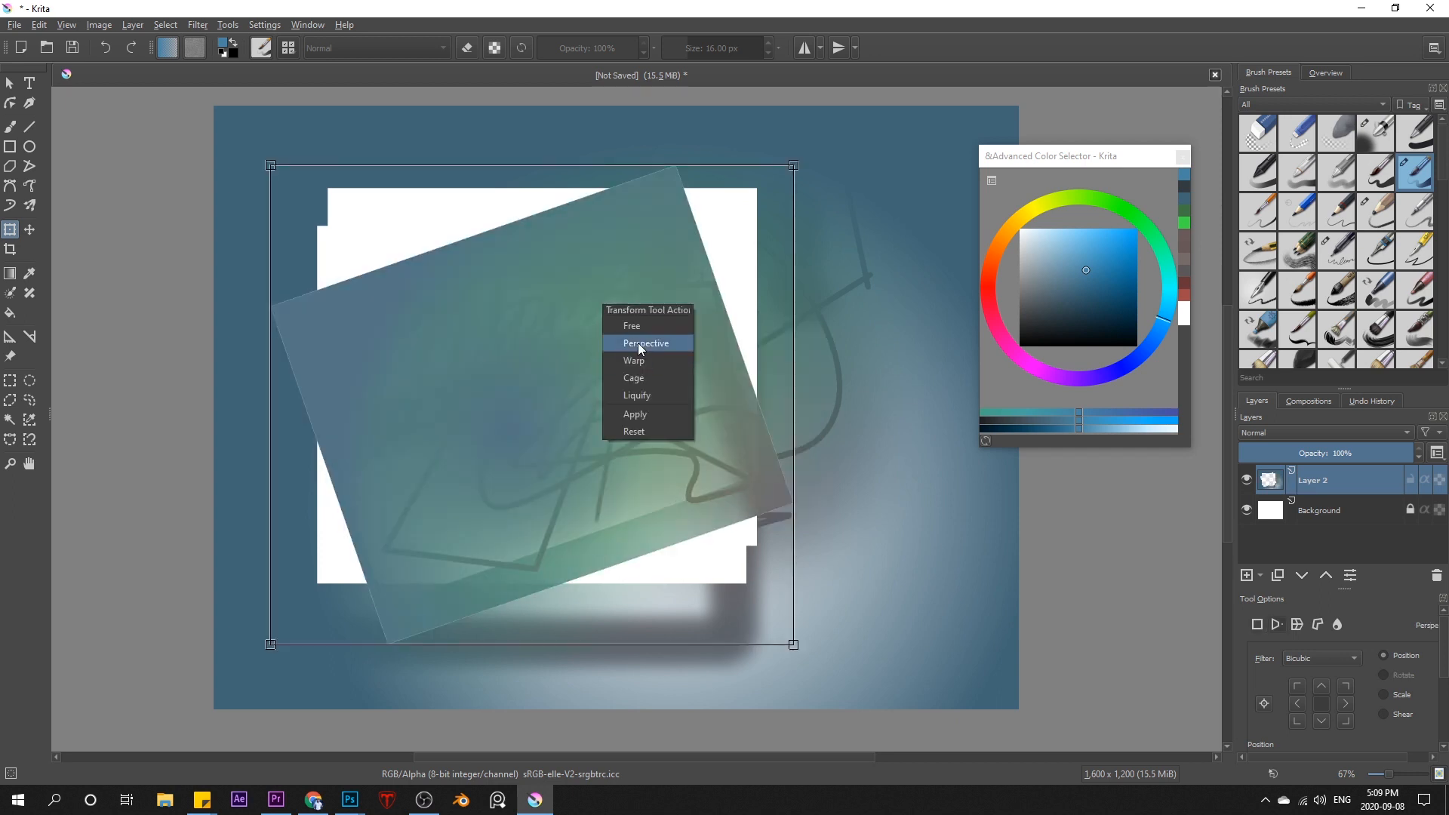
click(638, 344)
drag(799, 656, 775, 522)
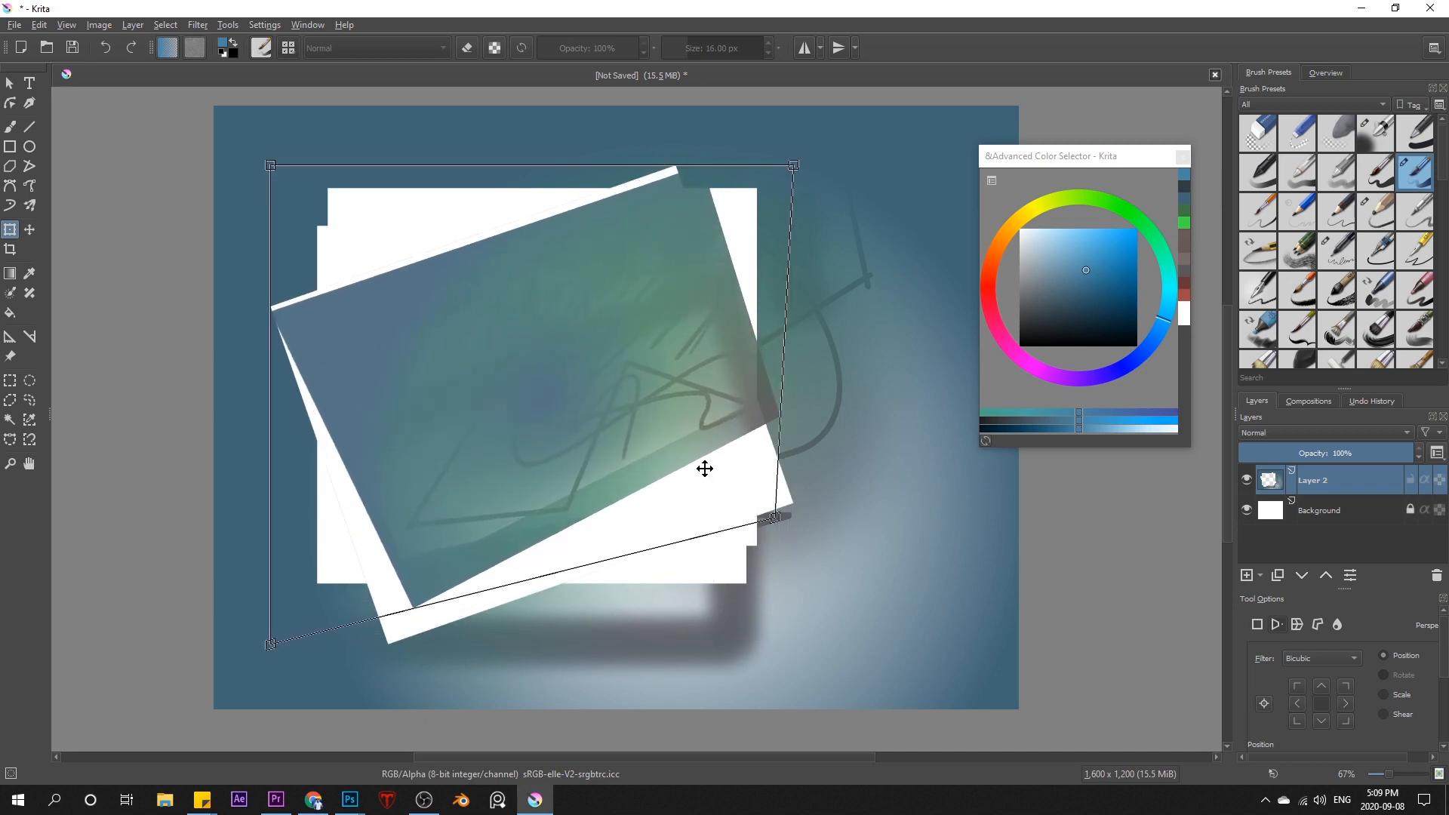
click(29, 230)
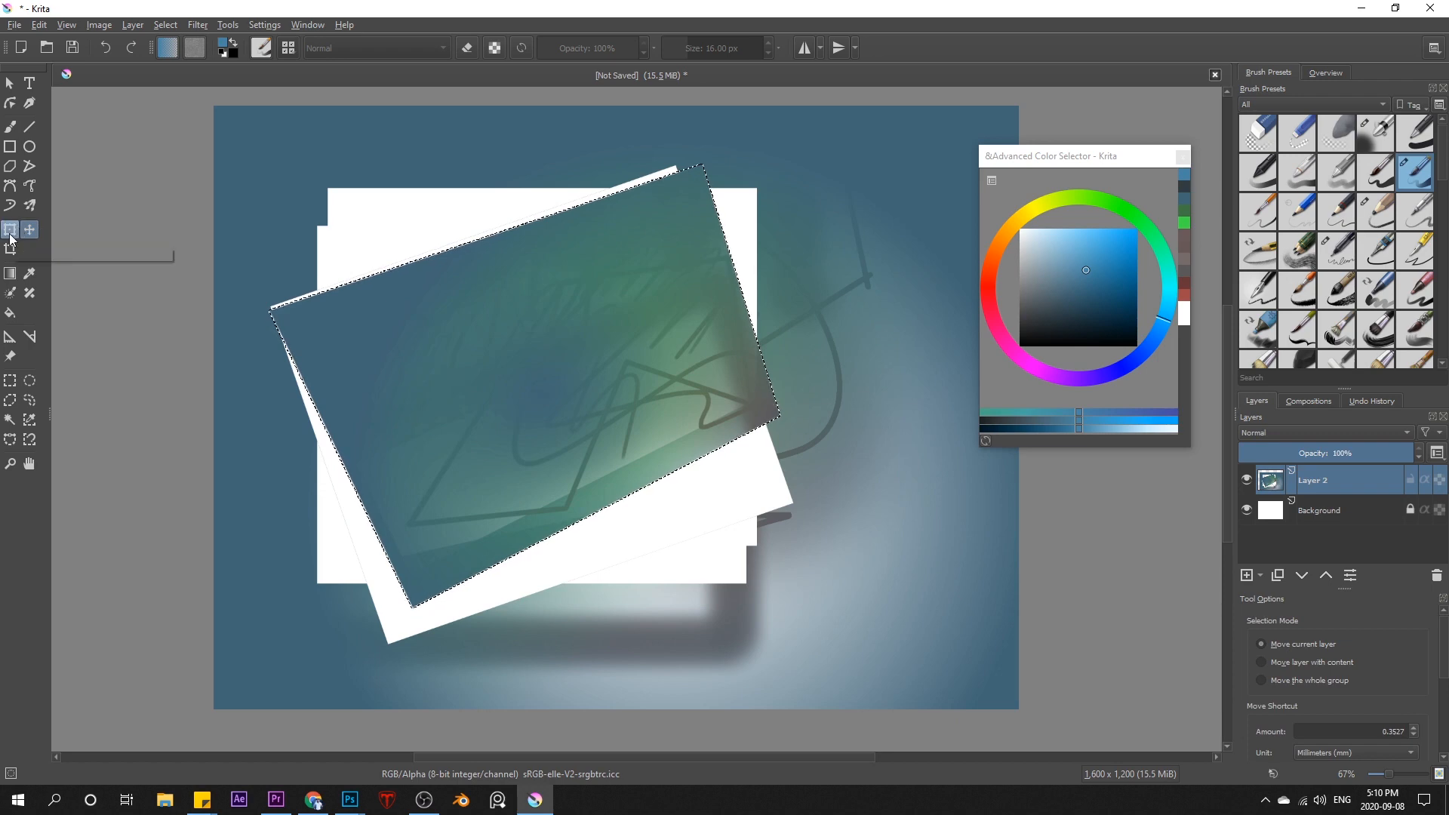
click(10, 237)
mouse_move(266, 159)
mouse_down()
mouse_move(359, 236)
mouse_move(279, 171)
mouse_up()
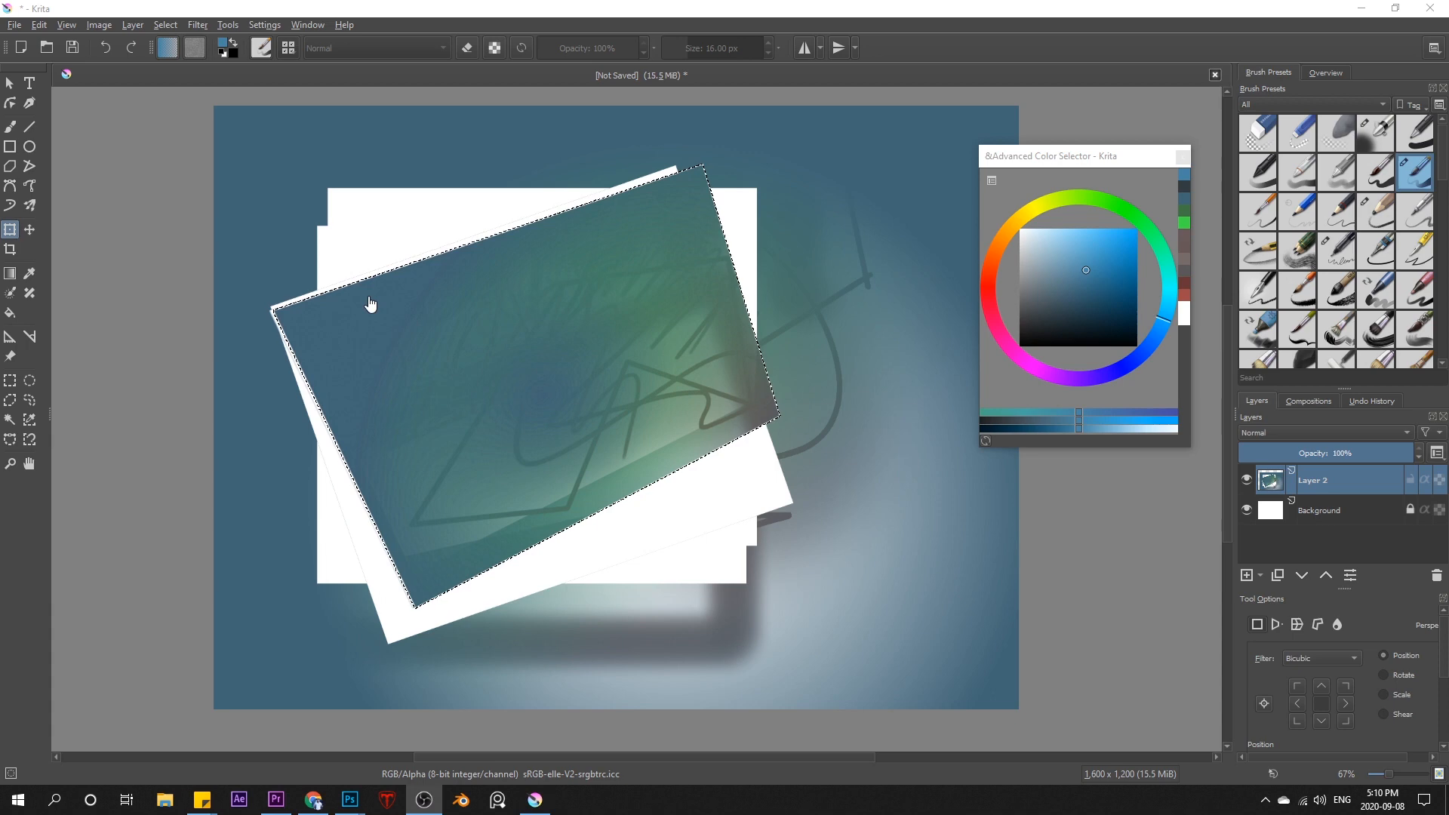
Step: Deselect the transformed area, restore its selection, and deselect it again
click(173, 27)
click(193, 61)
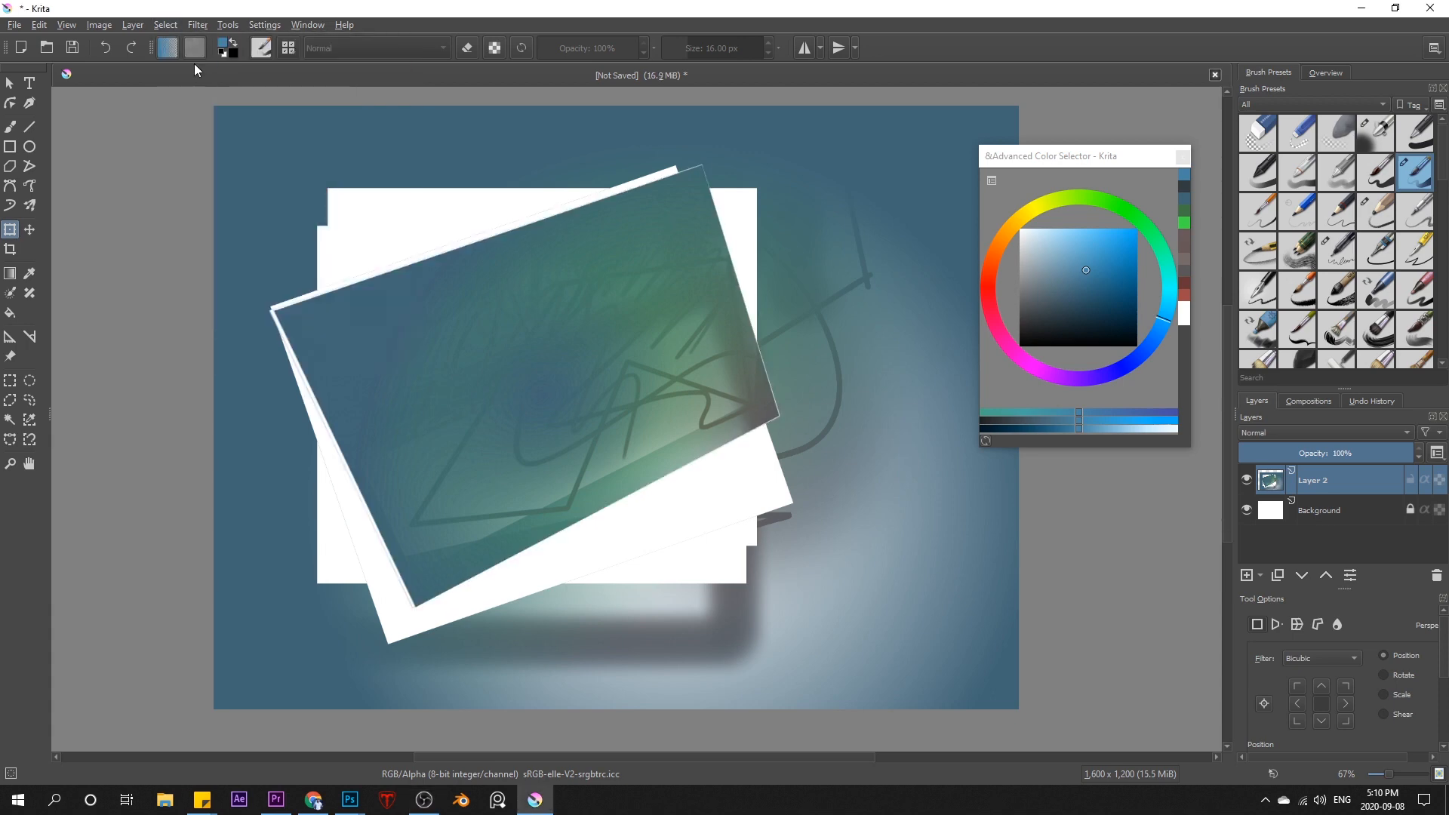
click(167, 26)
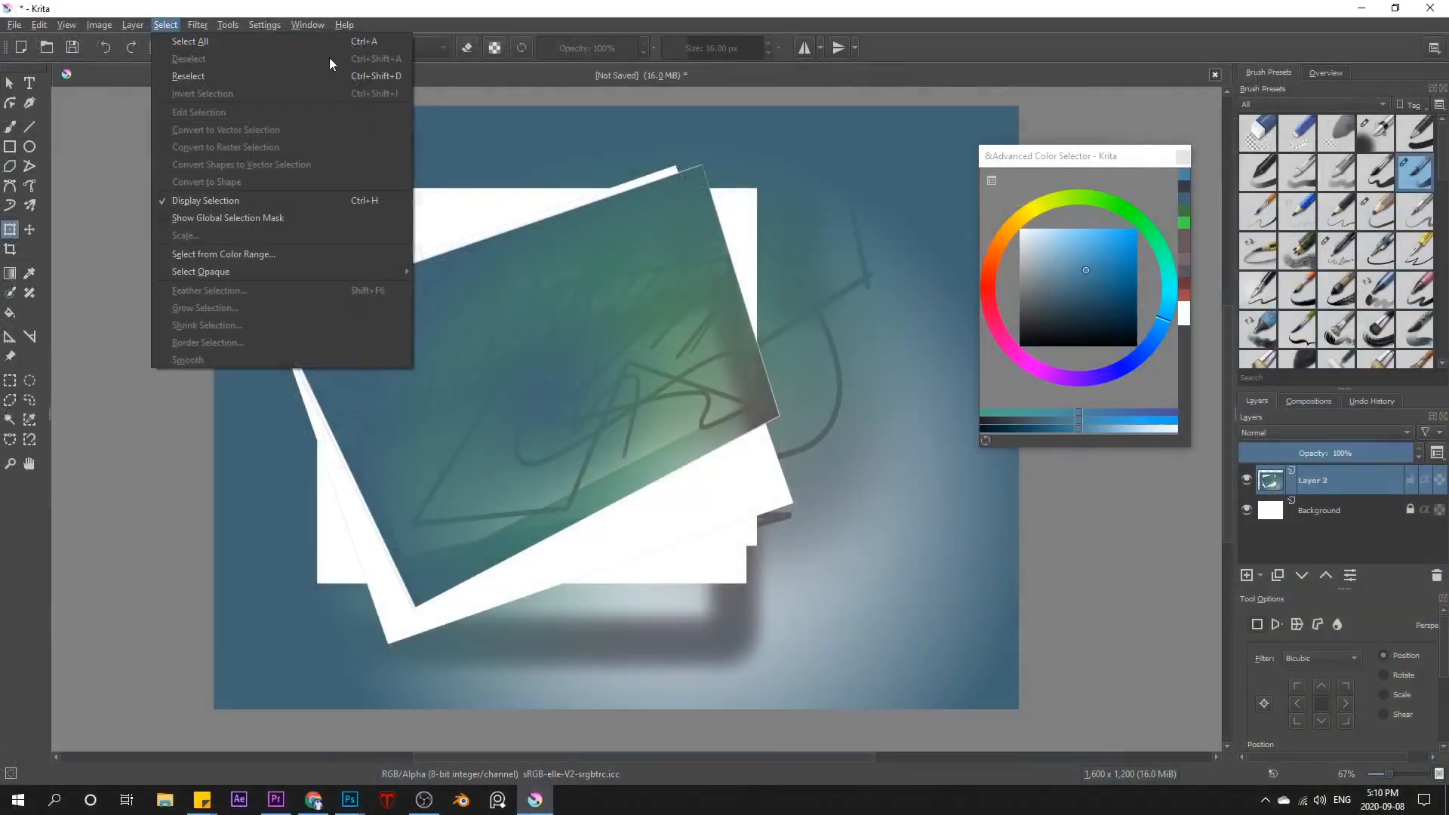
click(351, 146)
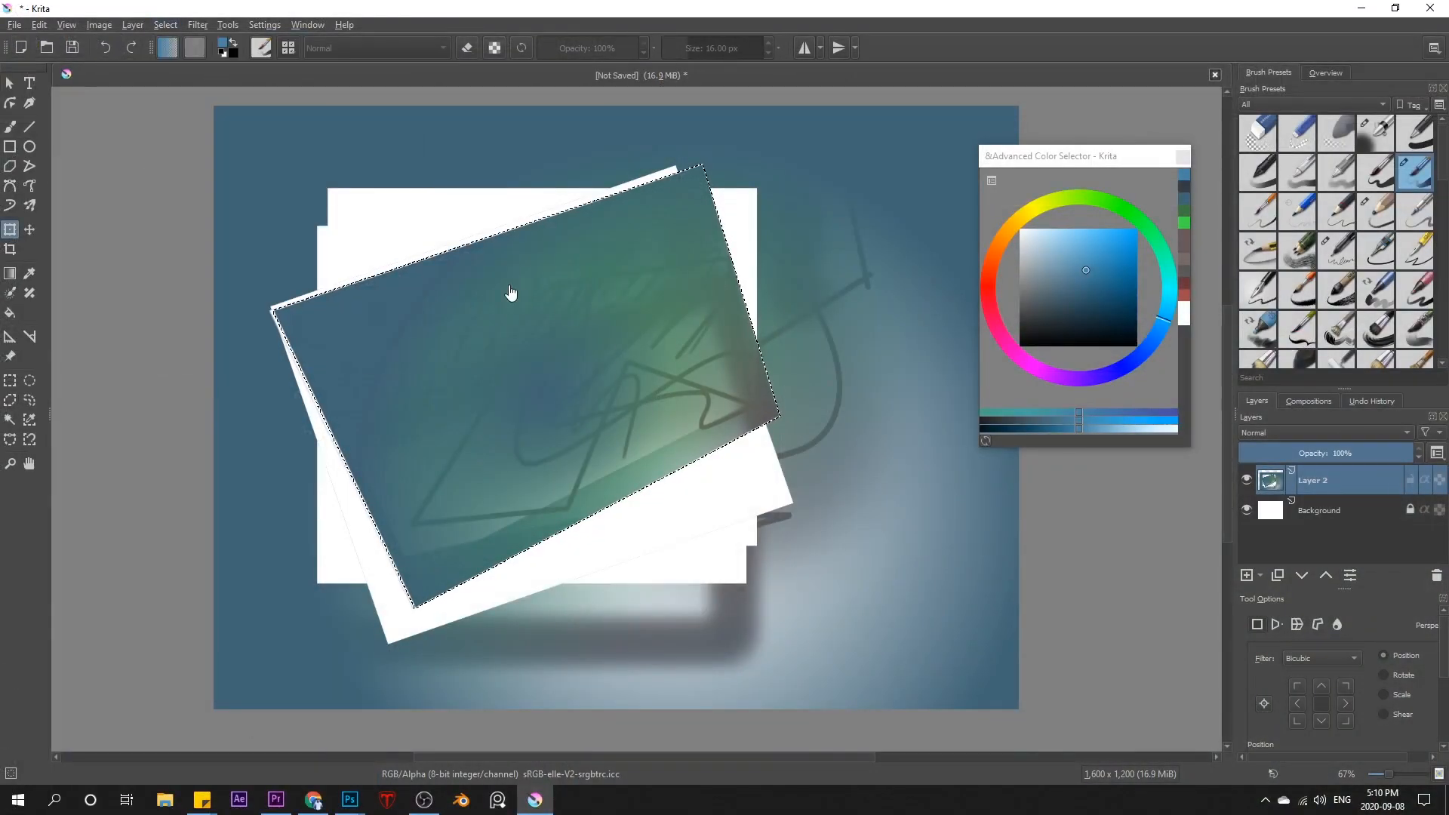
key(ctrl+shift+a)
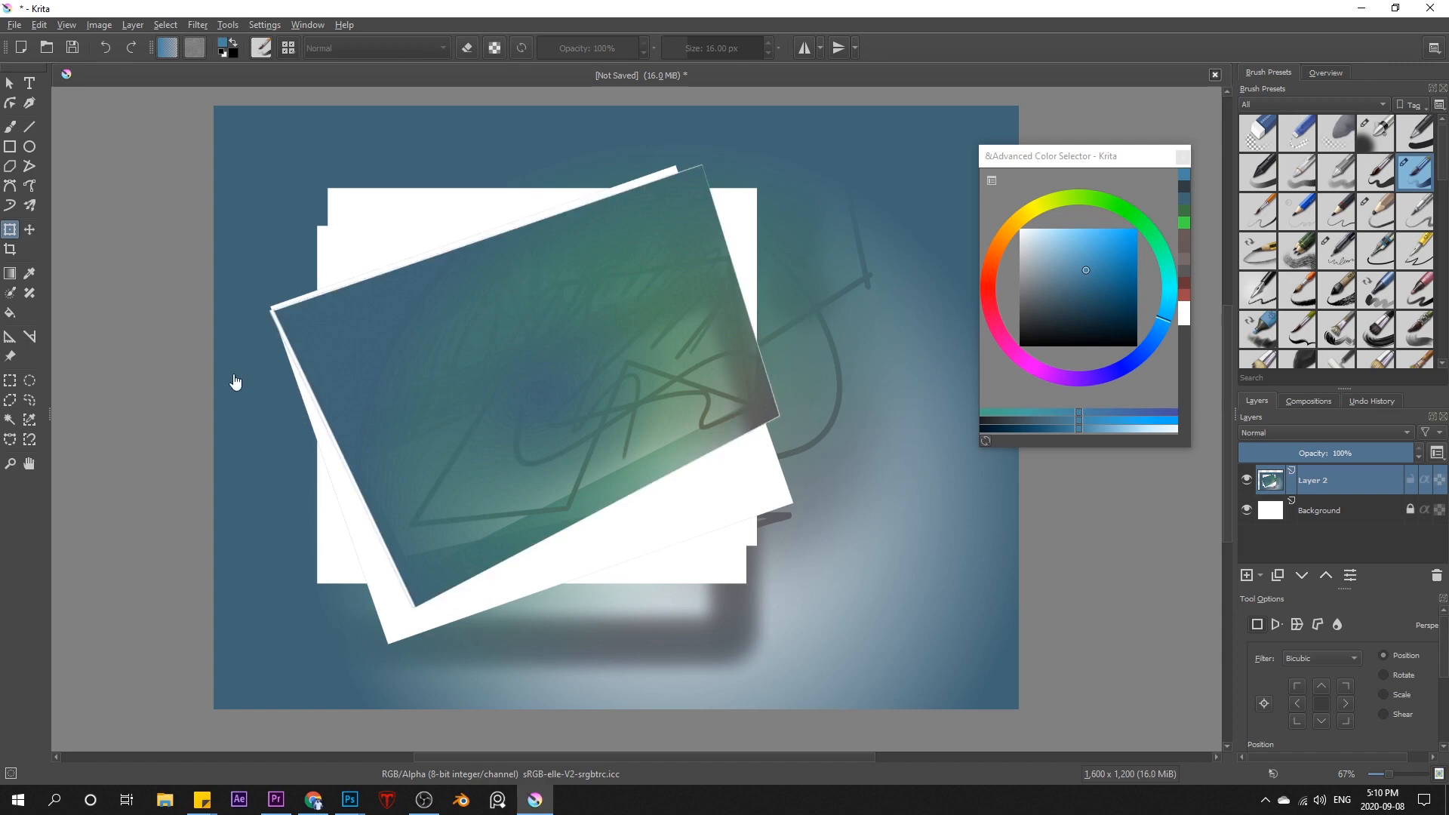
Step: Build an elliptical selection from two separate circles and subtract an overlapping ellipse from the upper part of the right-hand circle
click(30, 380)
drag(302, 240, 502, 430)
drag(523, 289, 730, 481)
alt+drag(543, 237, 668, 416)
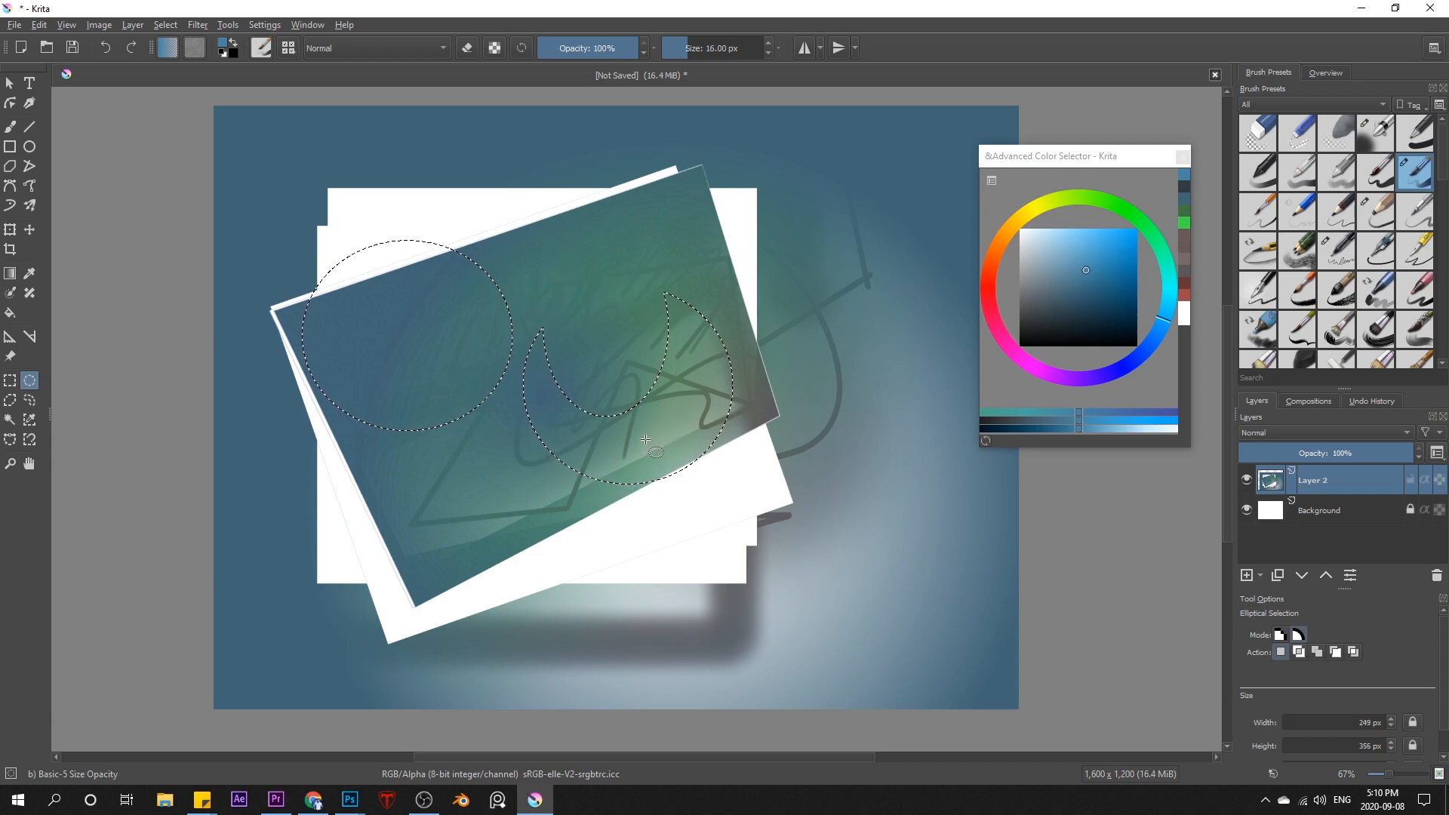
Step: Draw a curved freehand selection over the upper part of the tilted rectangle and the white area above it
click(29, 400)
mouse_move(465, 161)
mouse_down()
mouse_move(552, 312)
mouse_move(404, 225)
mouse_up()
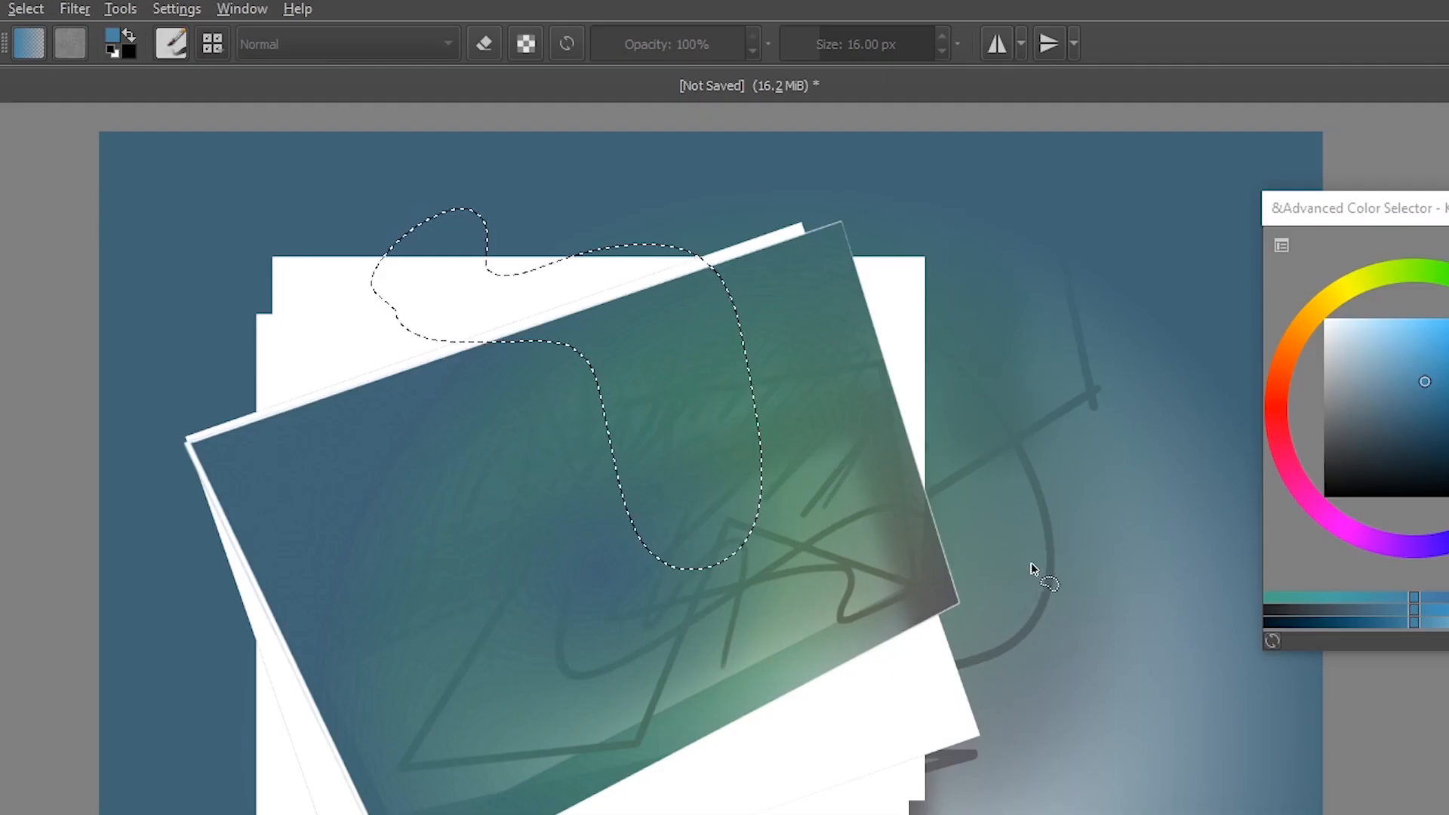
Step: Select the white areas around the tilted rectangle and the blue background one at a time by contiguous area, and clear the selection
mouse_move(1031, 559)
mouse_down()
mouse_move(790, 531)
mouse_move(687, 369)
mouse_move(922, 346)
mouse_move(1009, 483)
mouse_move(991, 557)
mouse_up()
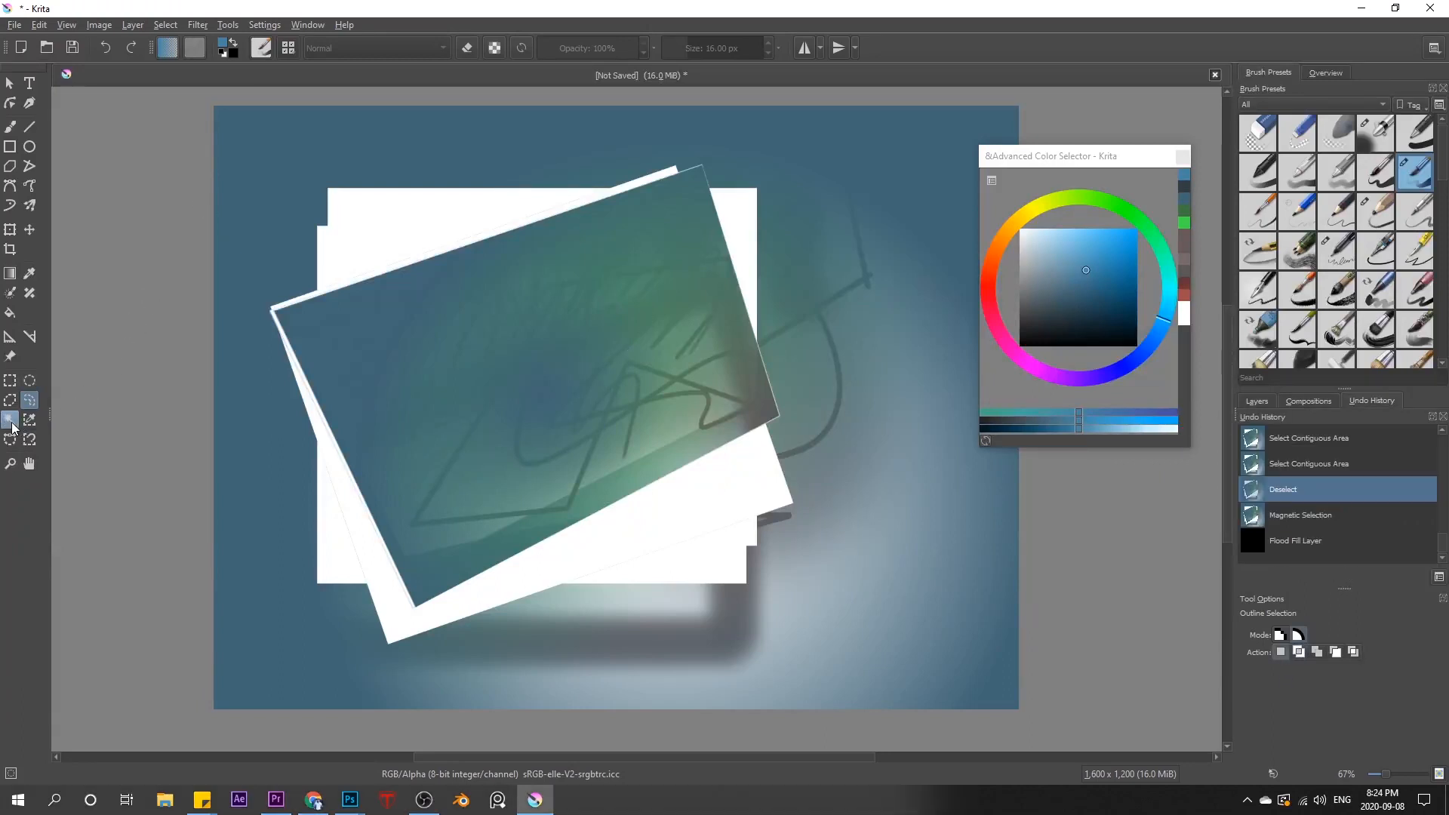
click(10, 421)
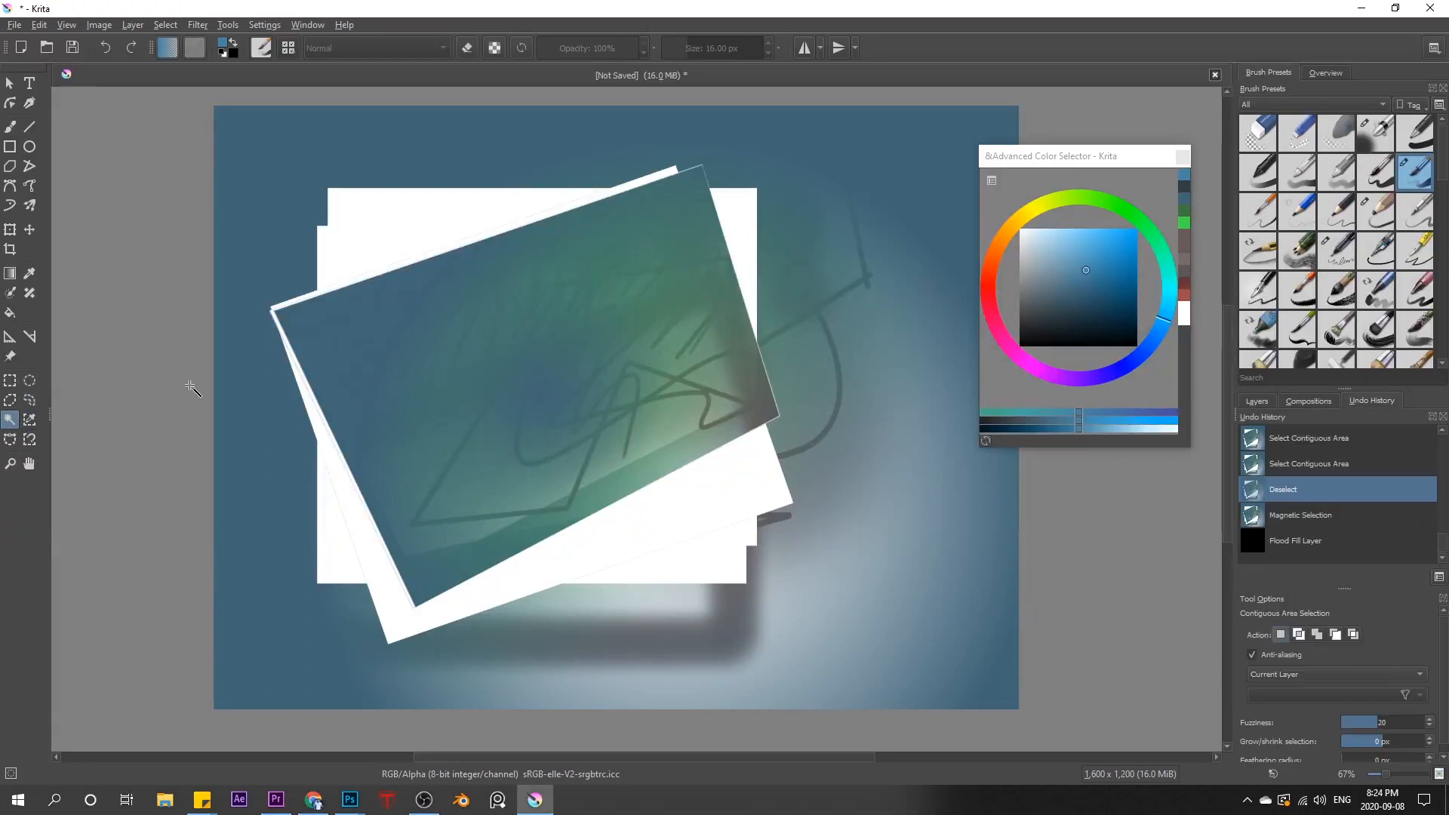
click(390, 210)
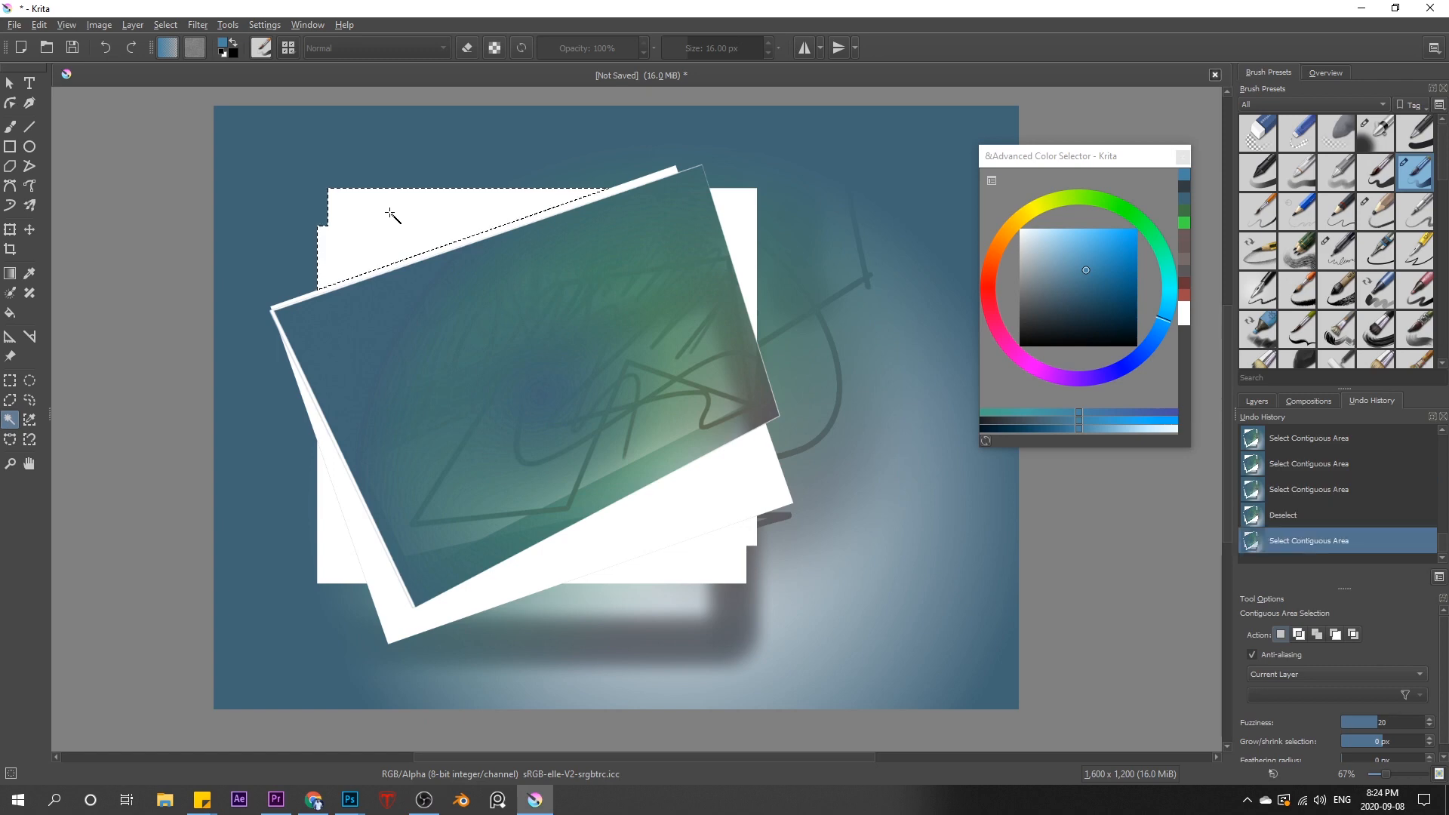
click(739, 221)
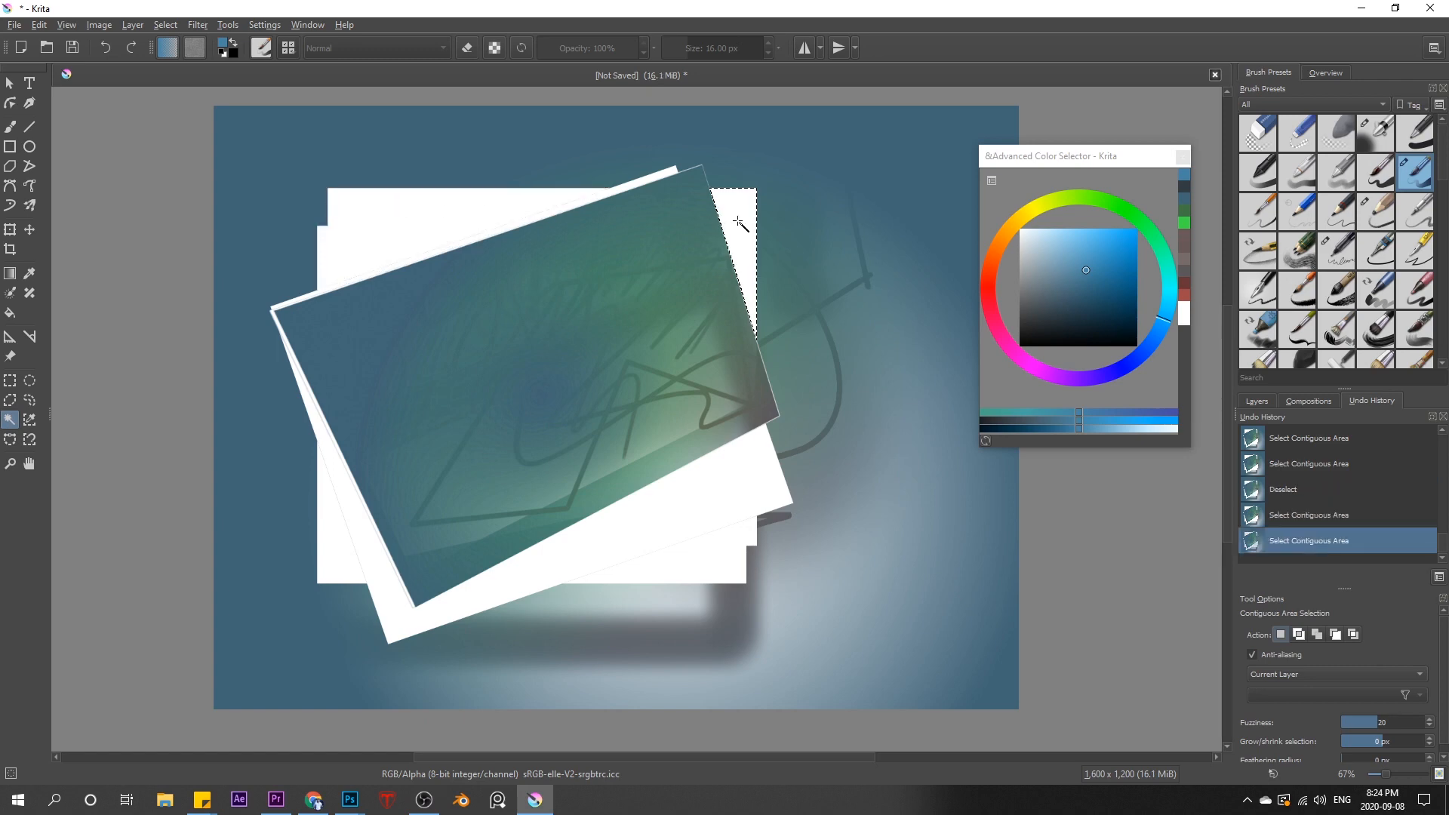
click(732, 472)
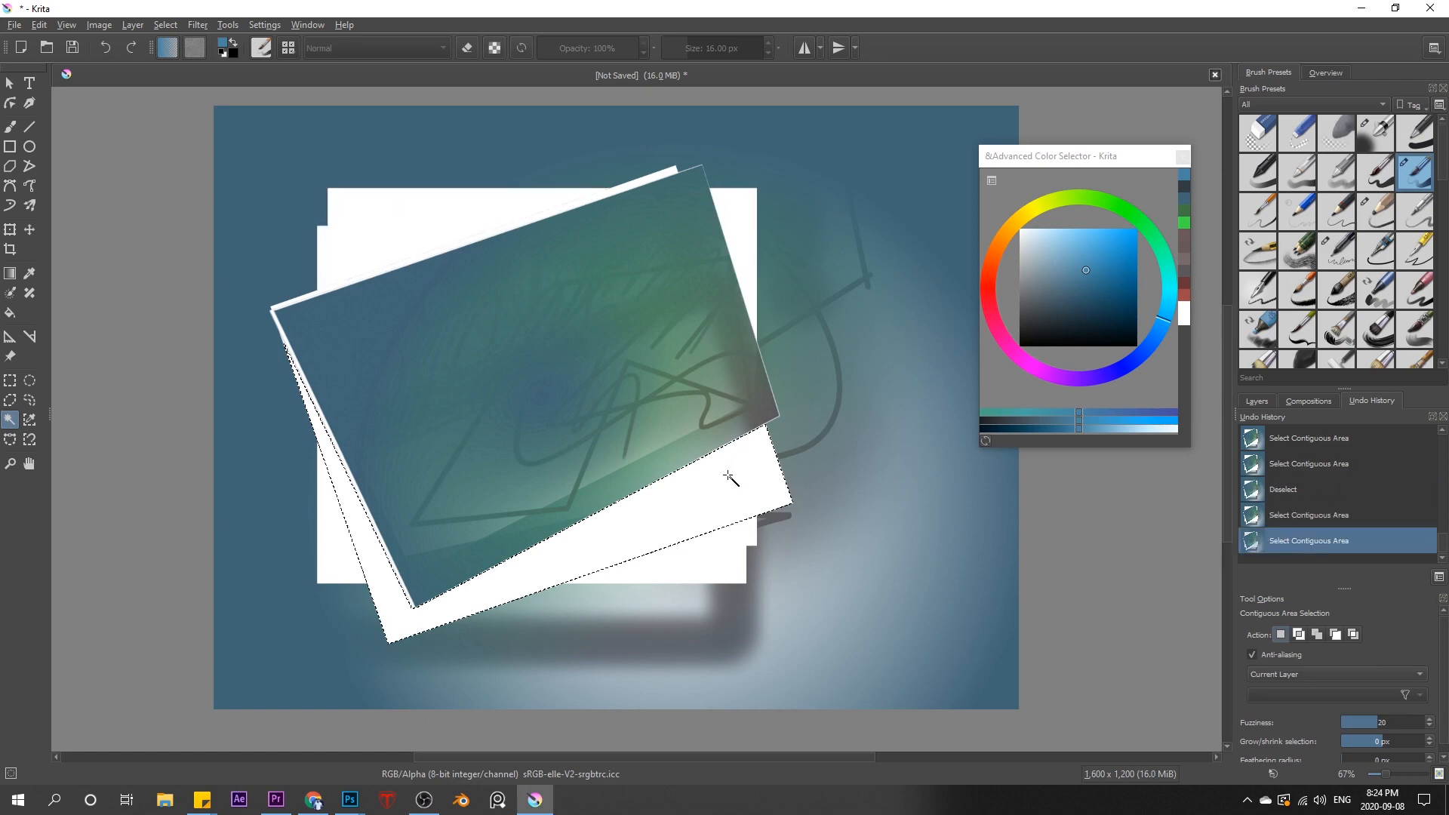
click(709, 570)
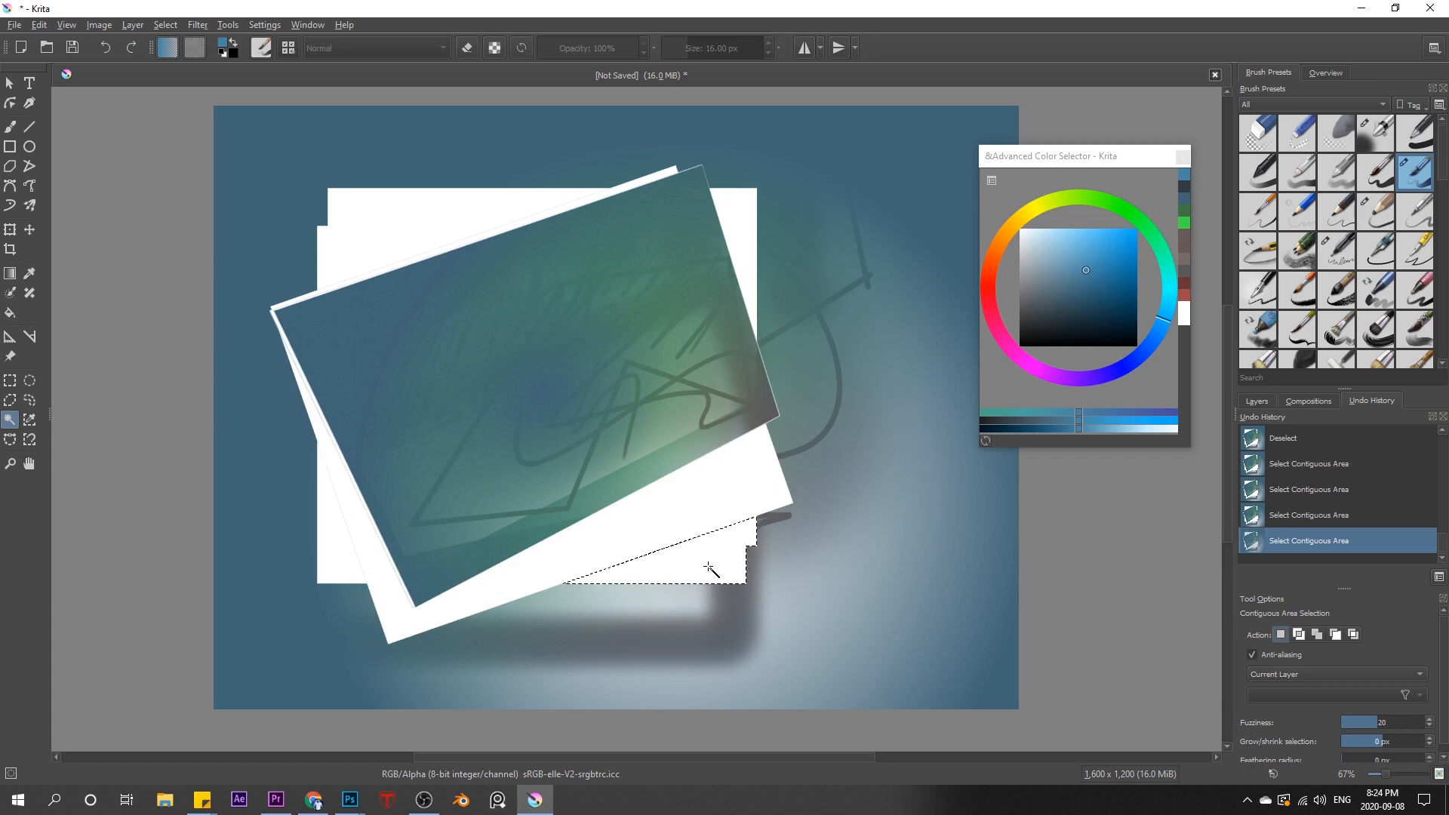
click(690, 504)
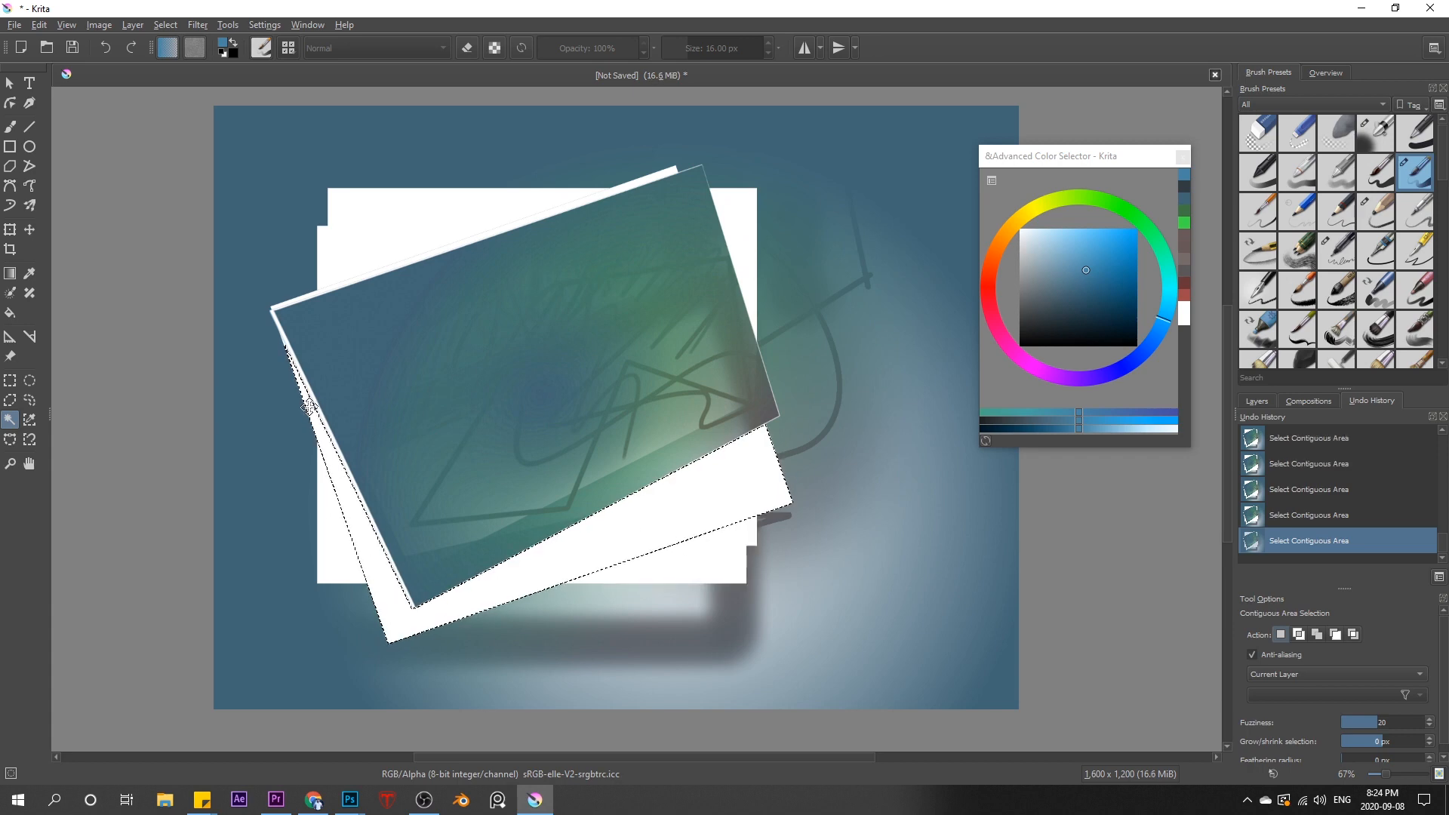
click(826, 147)
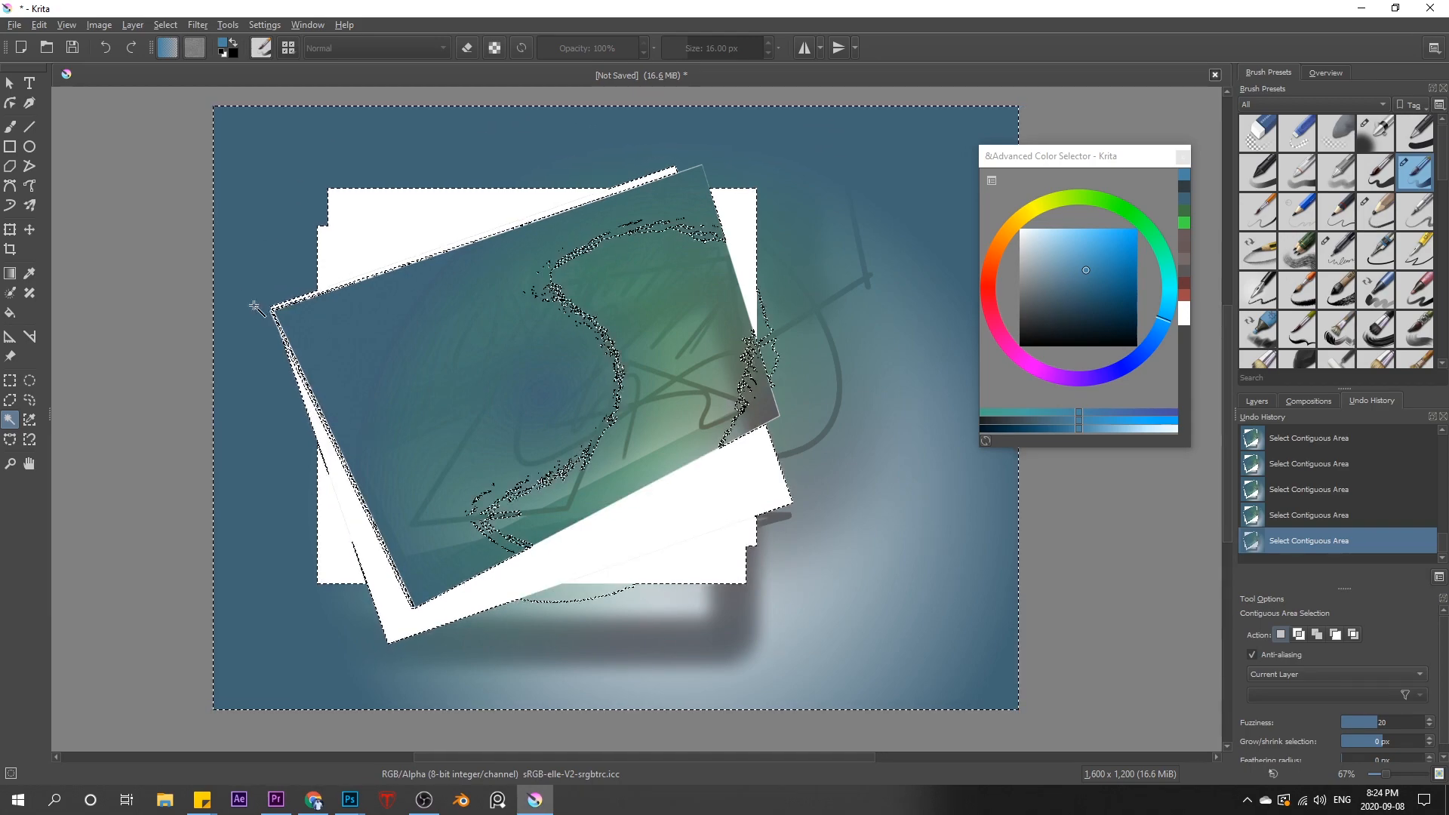
key(ctrl+shift+a)
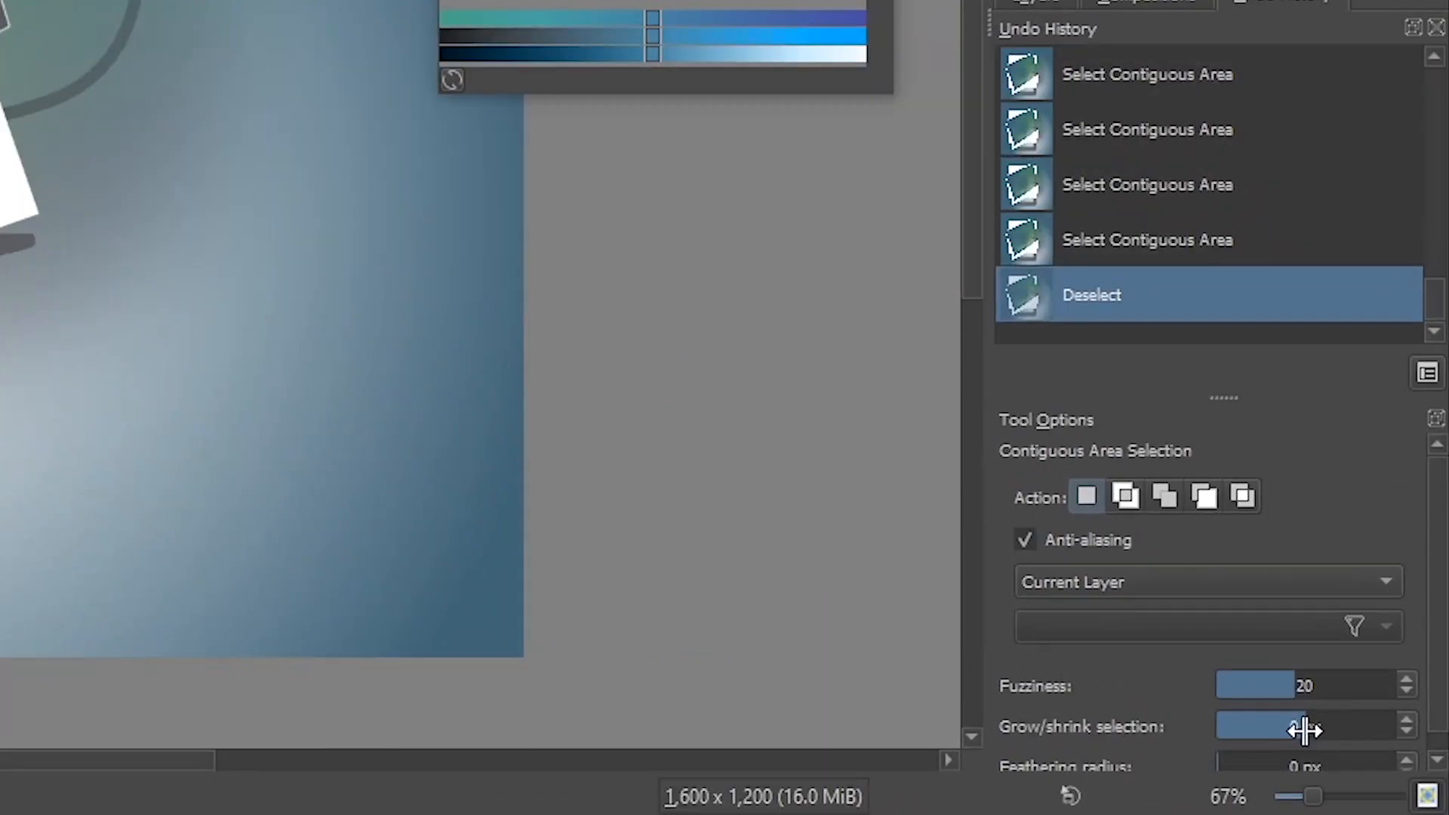
Step: Set the contiguous selection's grow value to 17 px, try it on the upper-left white area, and undo that selection
drag(1378, 742, 1345, 729)
click(423, 161)
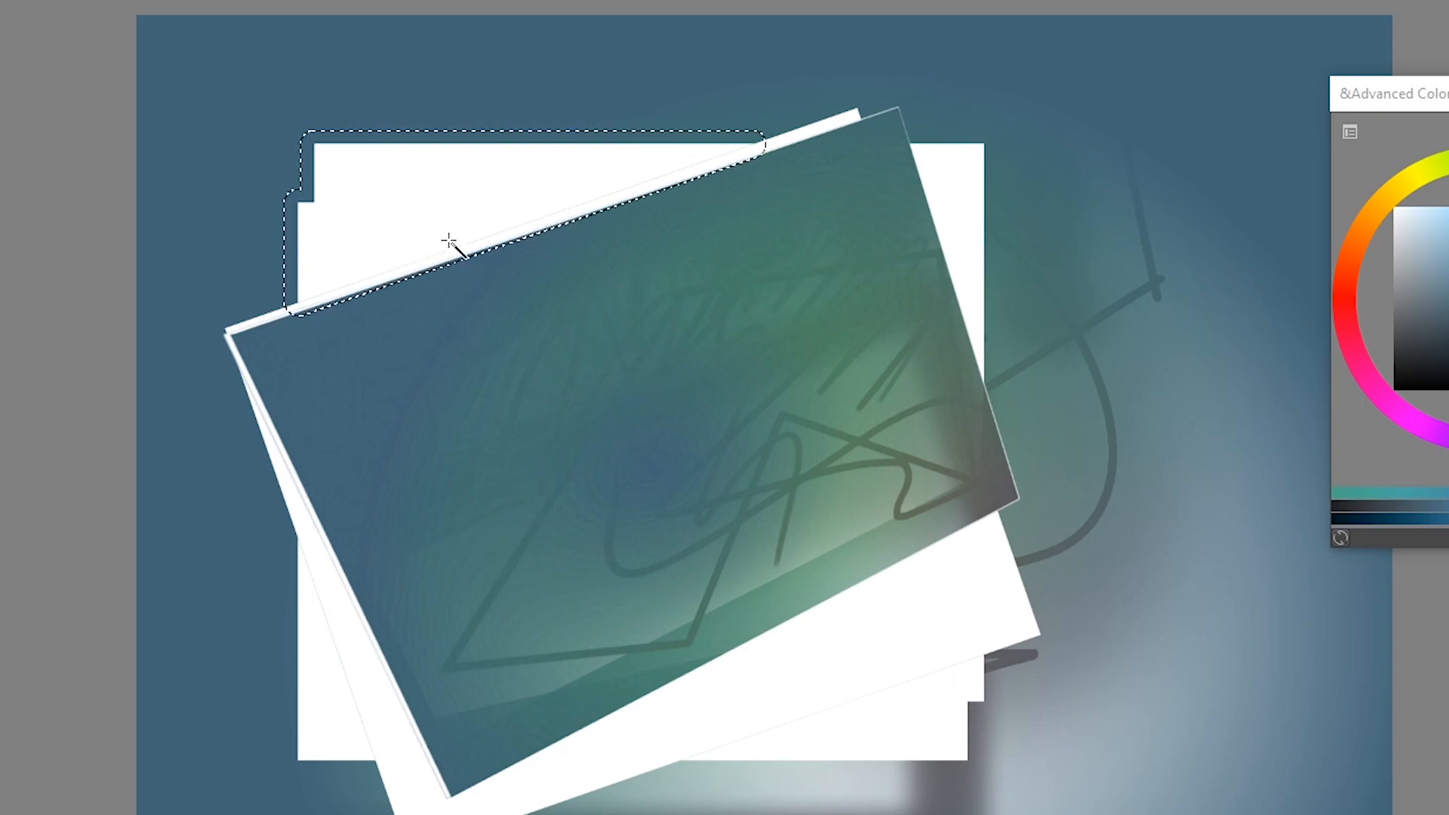
key(ctrl+z)
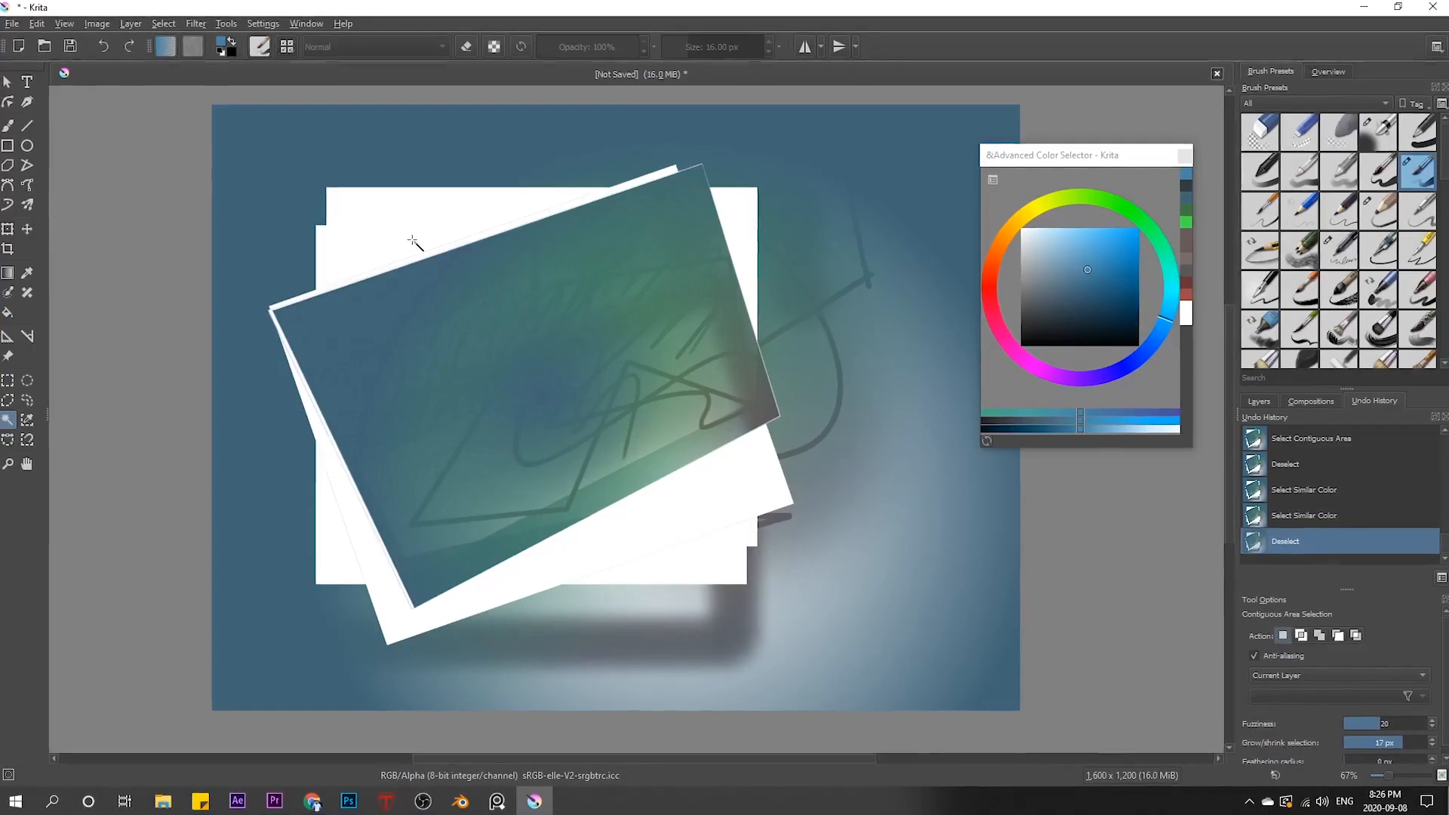
Step: Draw a closed Bezier curve selection over the tilted rectangle's upper-left part and scribble blue brush strokes inside it
click(10, 443)
drag(414, 238, 560, 270)
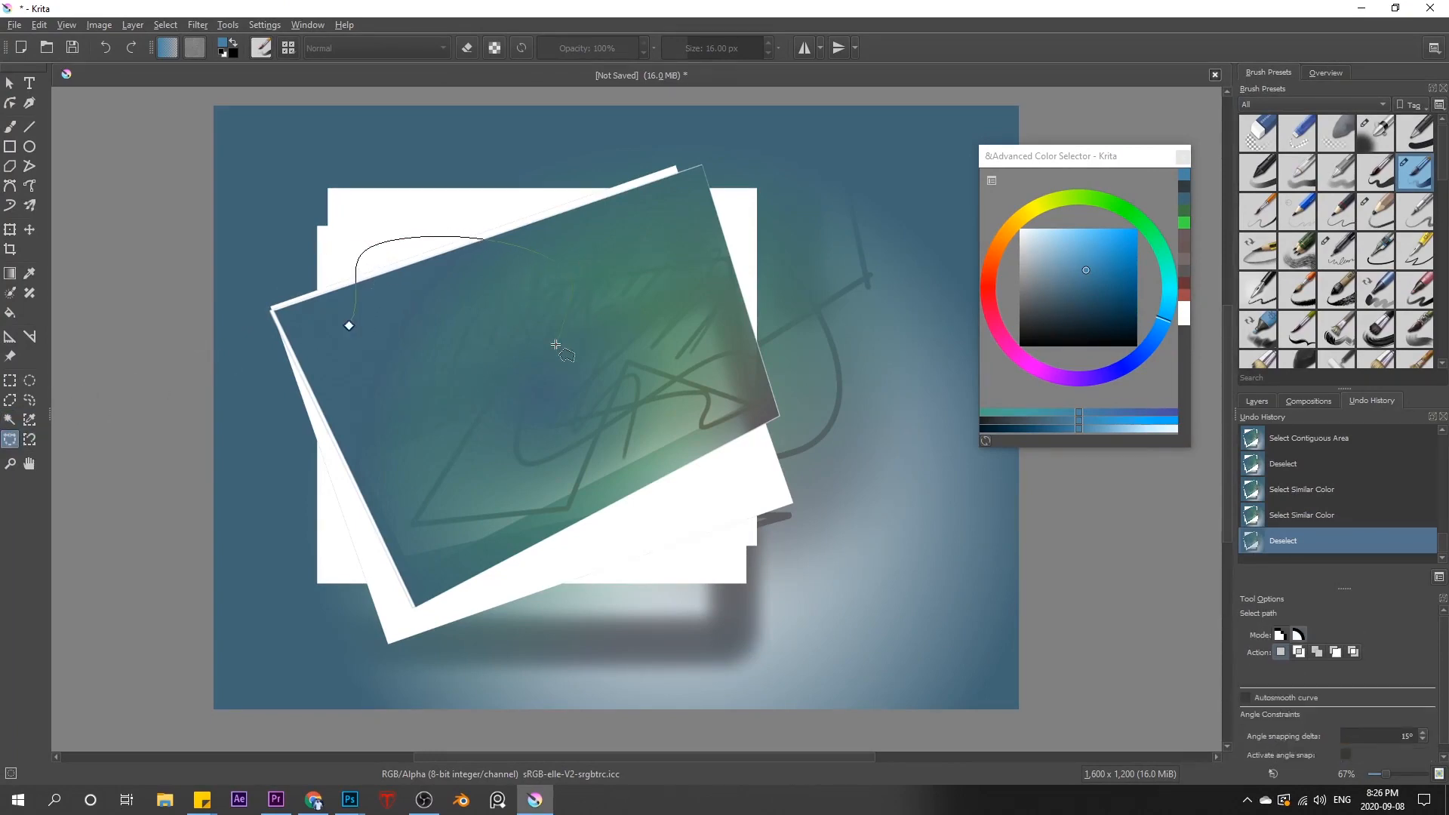
double_click(349, 325)
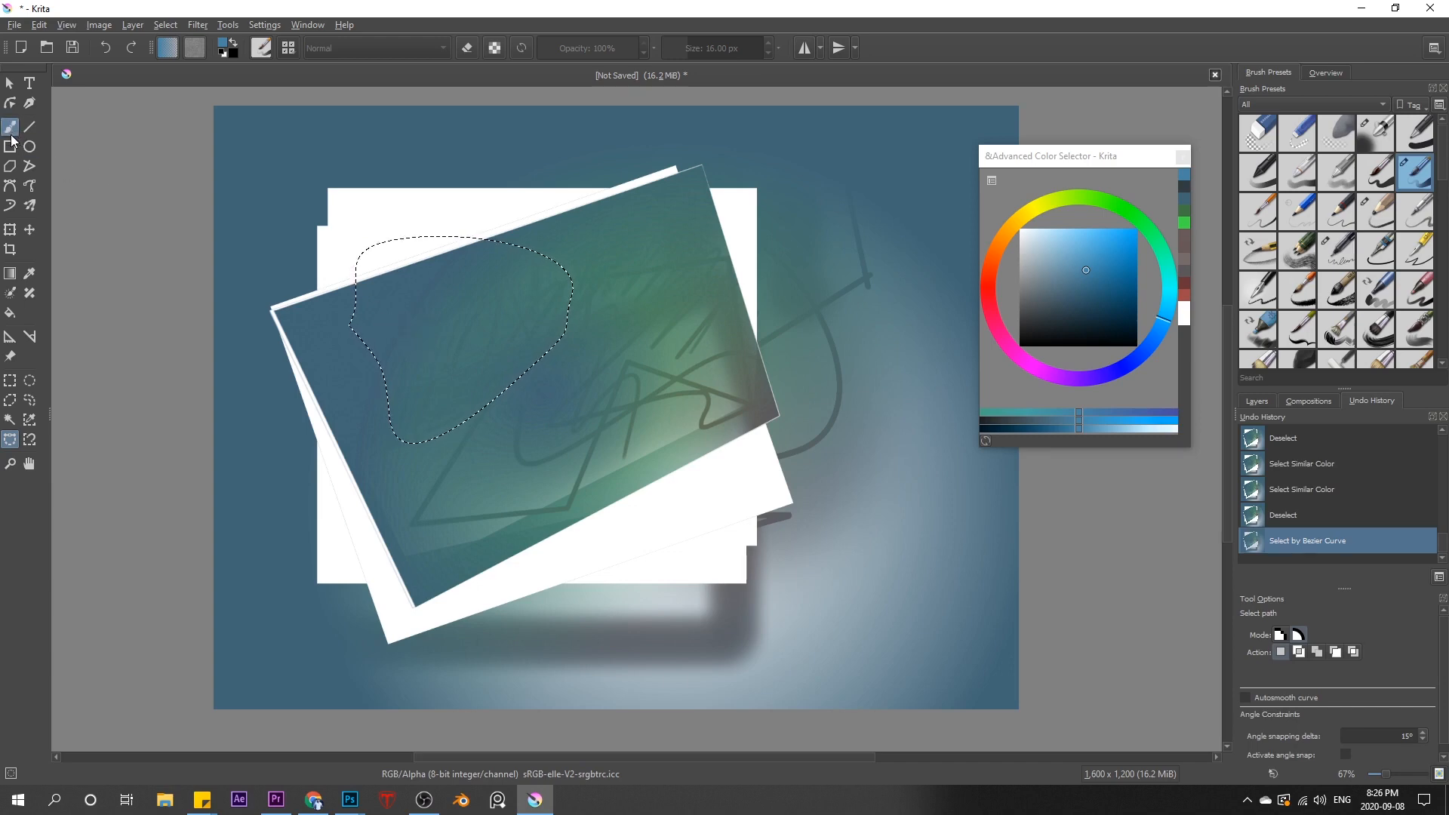
key(b)
mouse_move(439, 353)
mouse_down()
mouse_move(421, 381)
mouse_move(467, 411)
mouse_move(569, 241)
mouse_move(495, 209)
mouse_move(357, 319)
mouse_move(421, 409)
mouse_up()
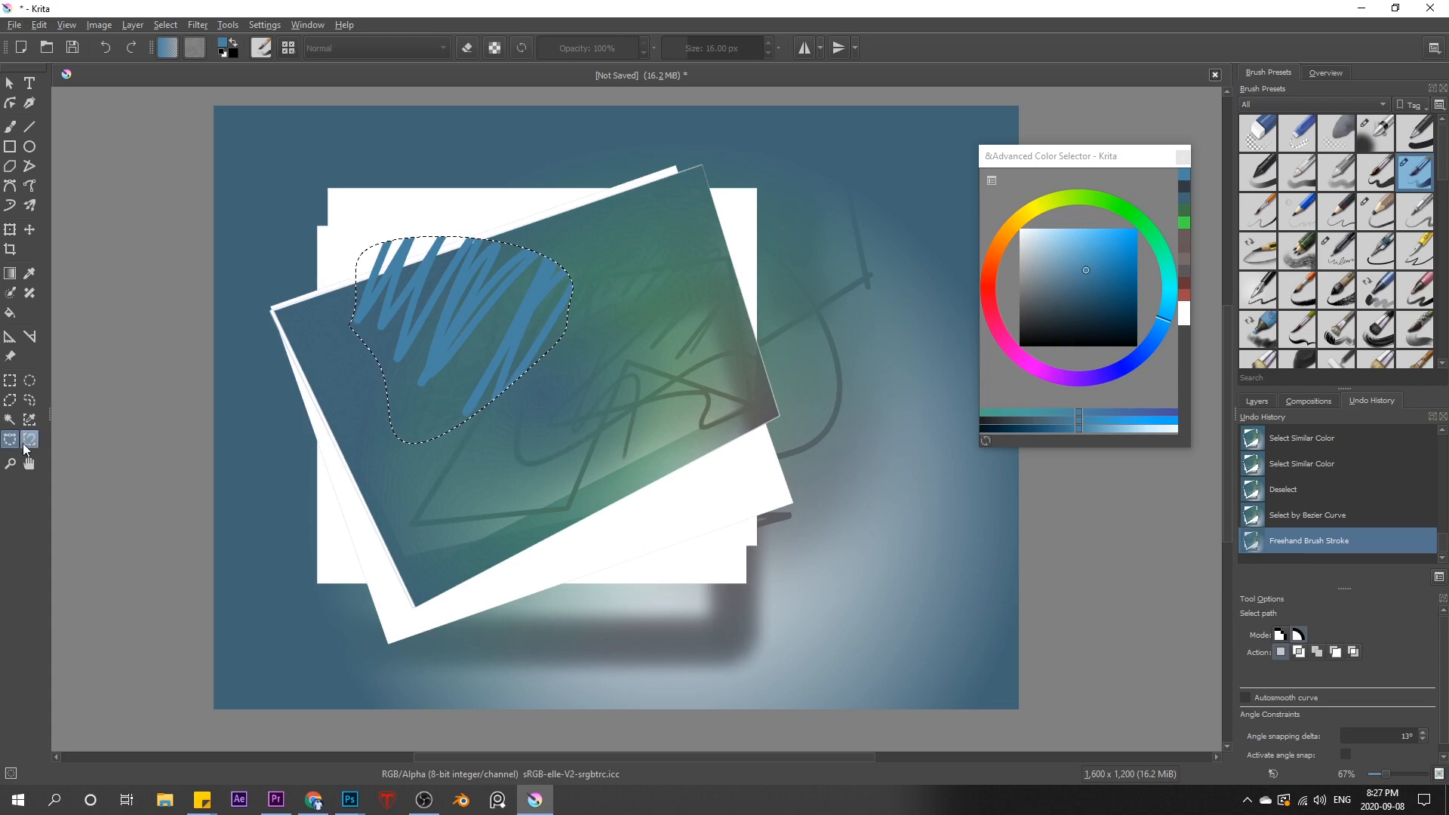
Step: Feather the selection around the blue scribble using an increased pixel radius
click(10, 463)
click(462, 268)
click(668, 434)
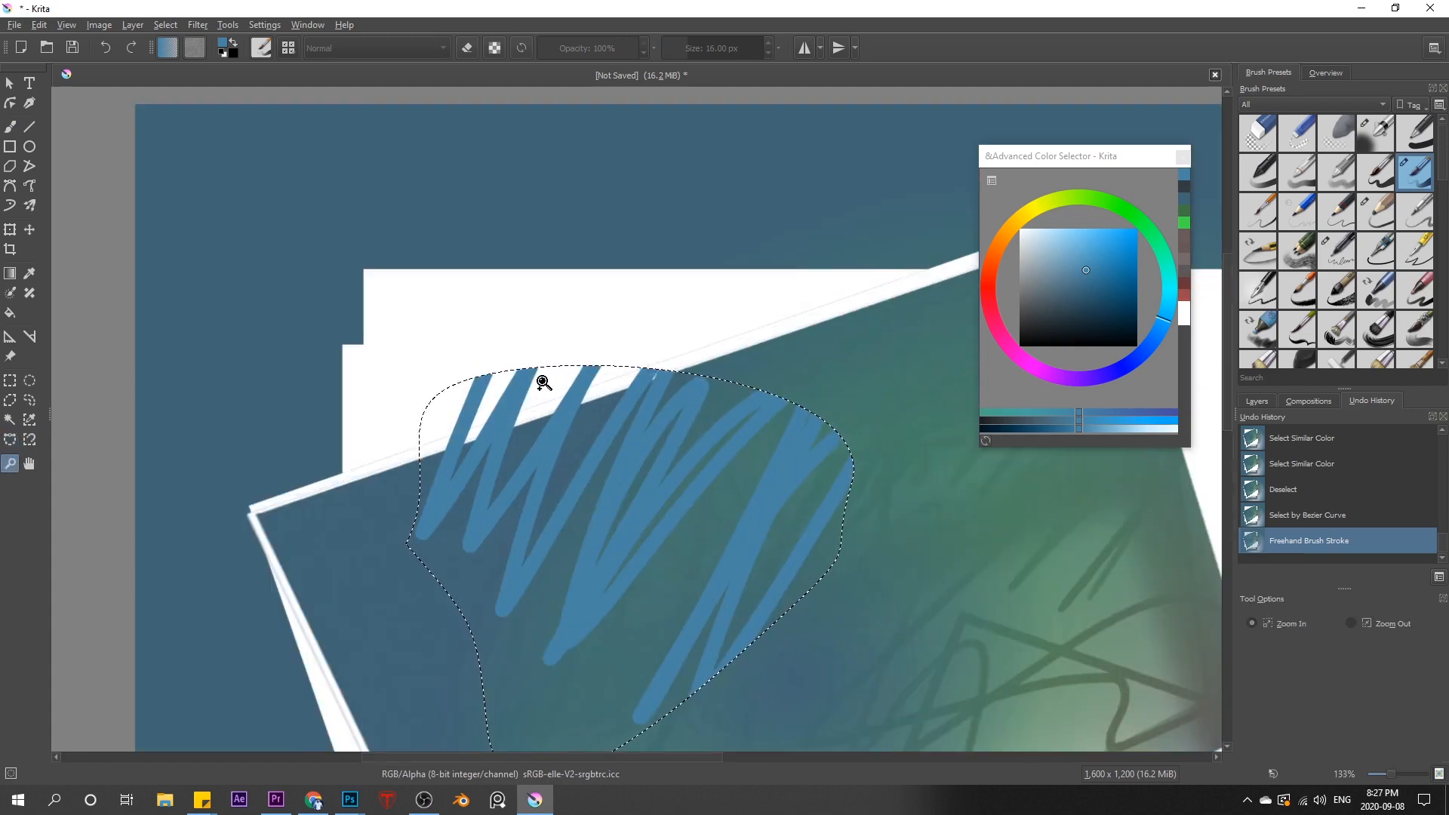
click(178, 29)
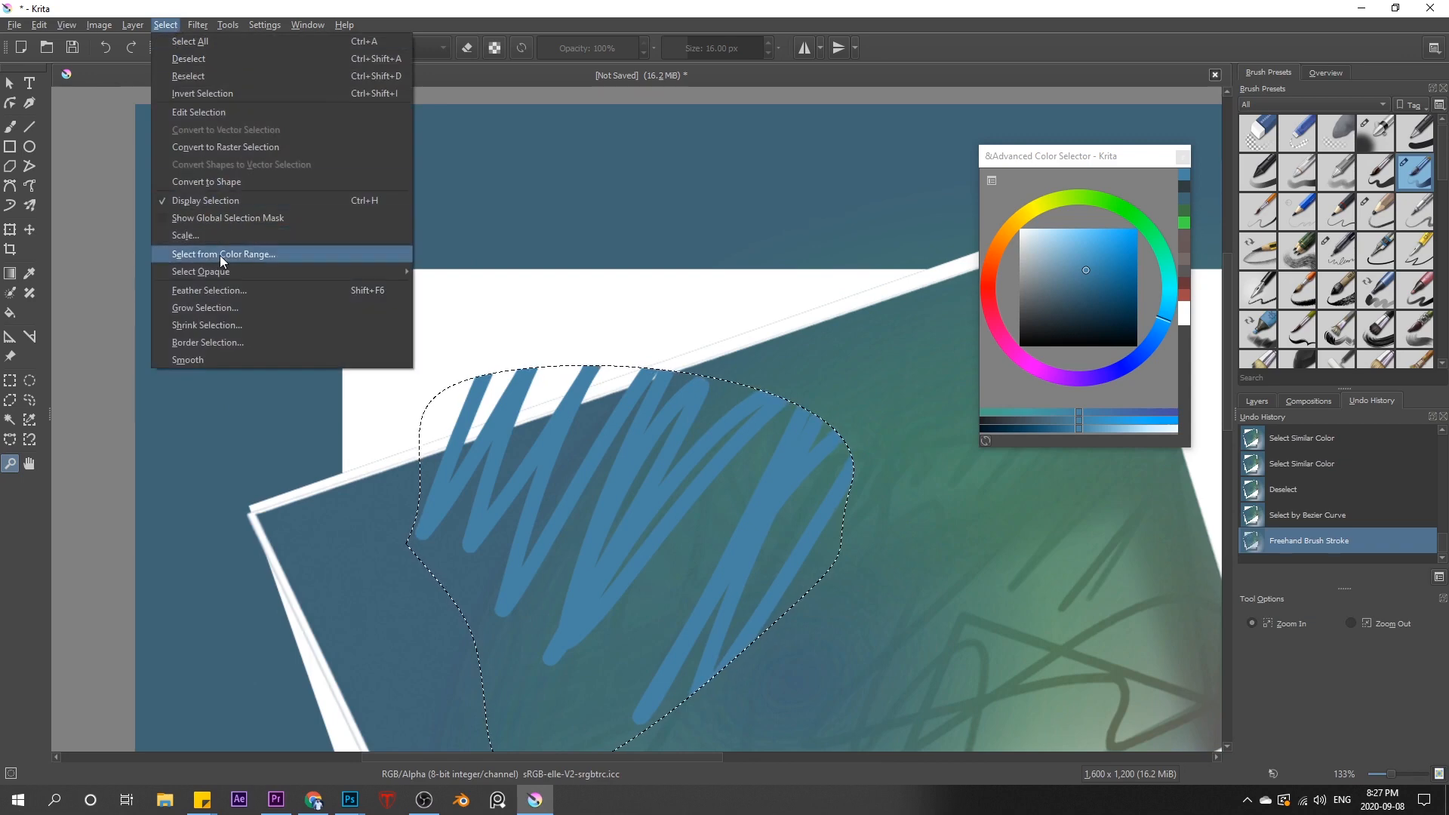
click(252, 292)
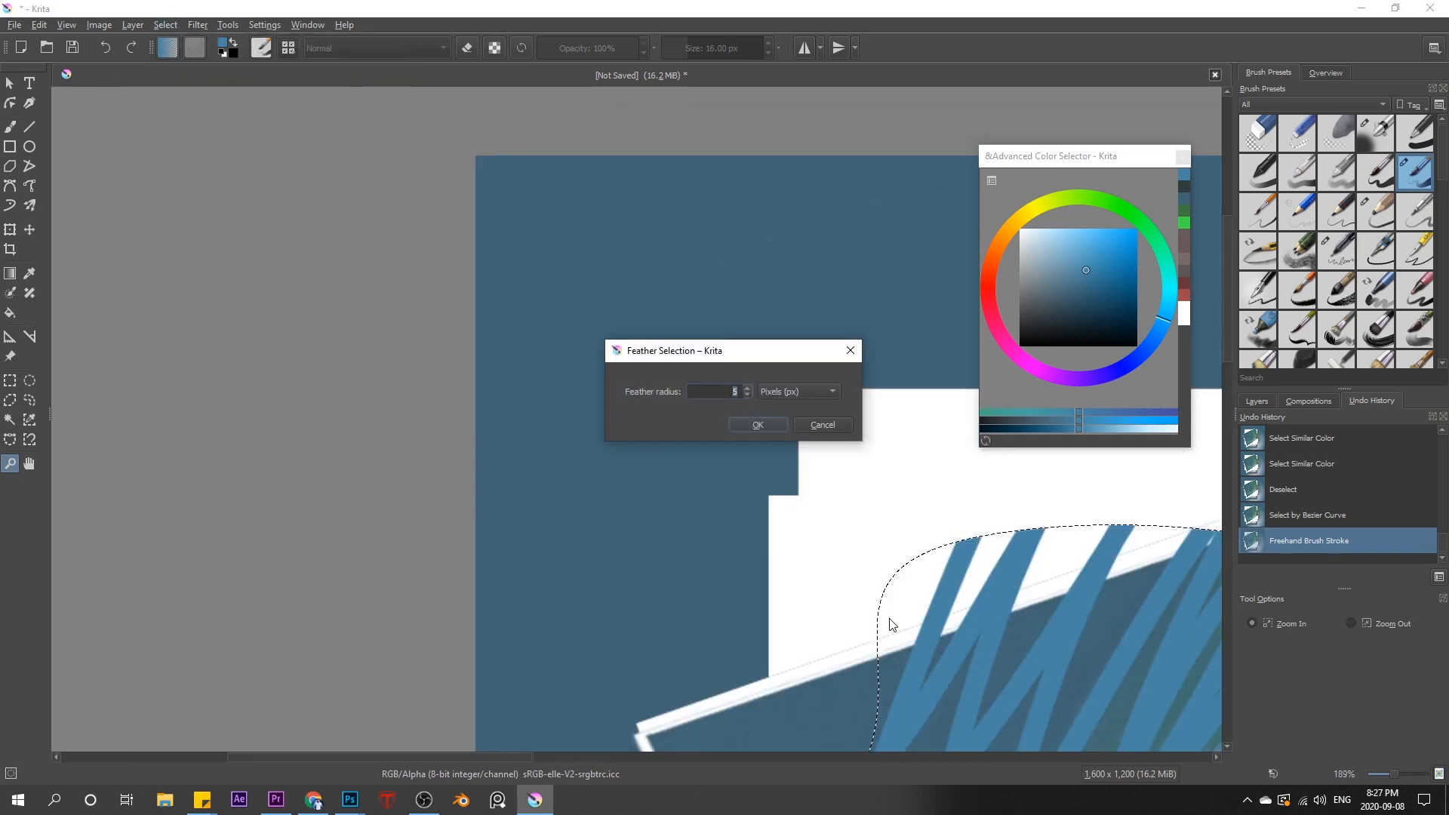
click(746, 387)
click(746, 388)
click(746, 388)
click(747, 388)
click(747, 388)
click(758, 424)
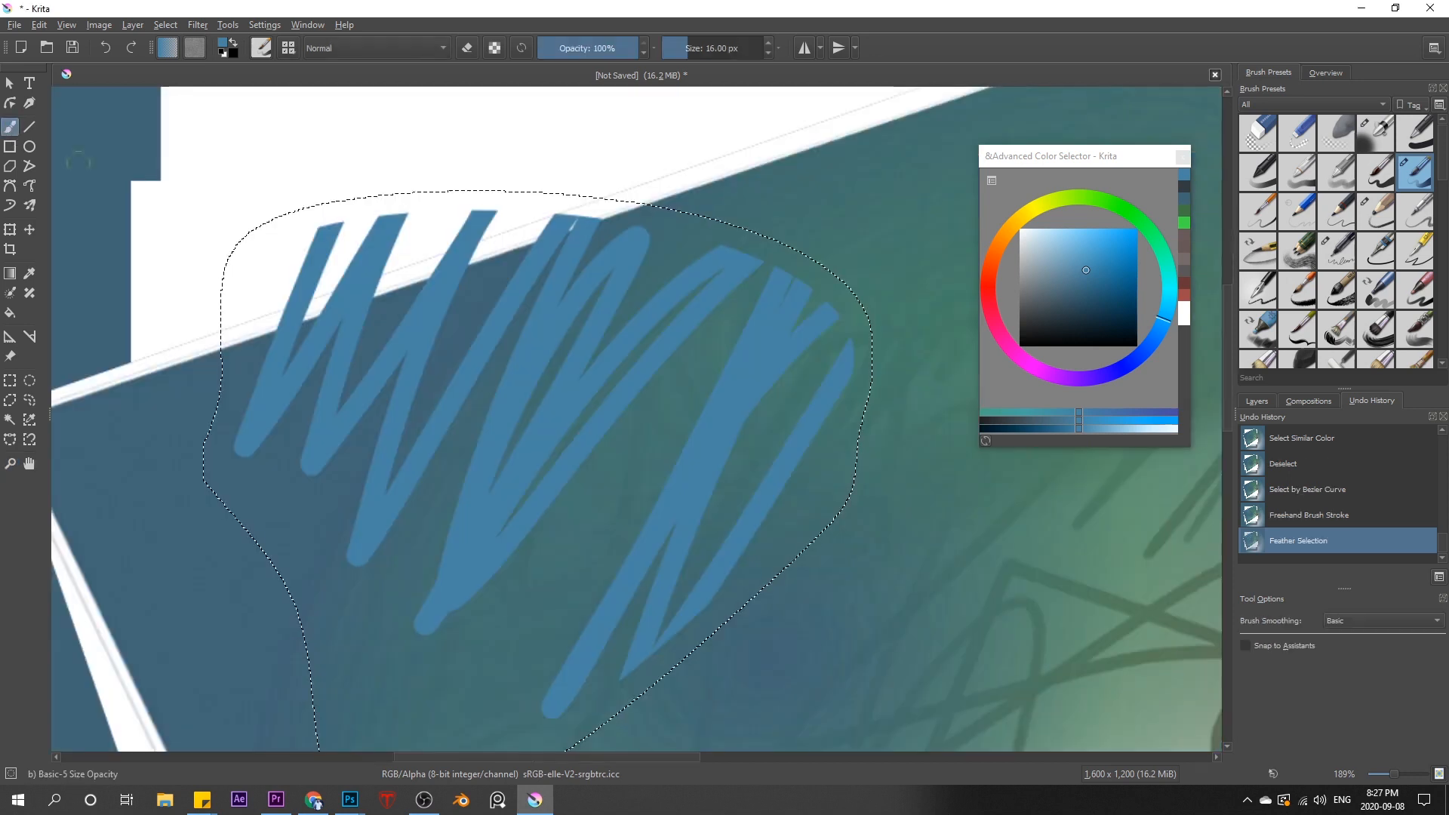
Step: Paint more blue strokes along the upper and right edges of the feathered selection and deselect it
mouse_move(362, 345)
mouse_down()
mouse_move(413, 217)
mouse_move(468, 160)
mouse_move(505, 166)
mouse_move(503, 246)
mouse_move(567, 166)
mouse_move(630, 278)
mouse_move(821, 244)
mouse_move(808, 335)
mouse_move(842, 333)
mouse_move(830, 434)
mouse_up()
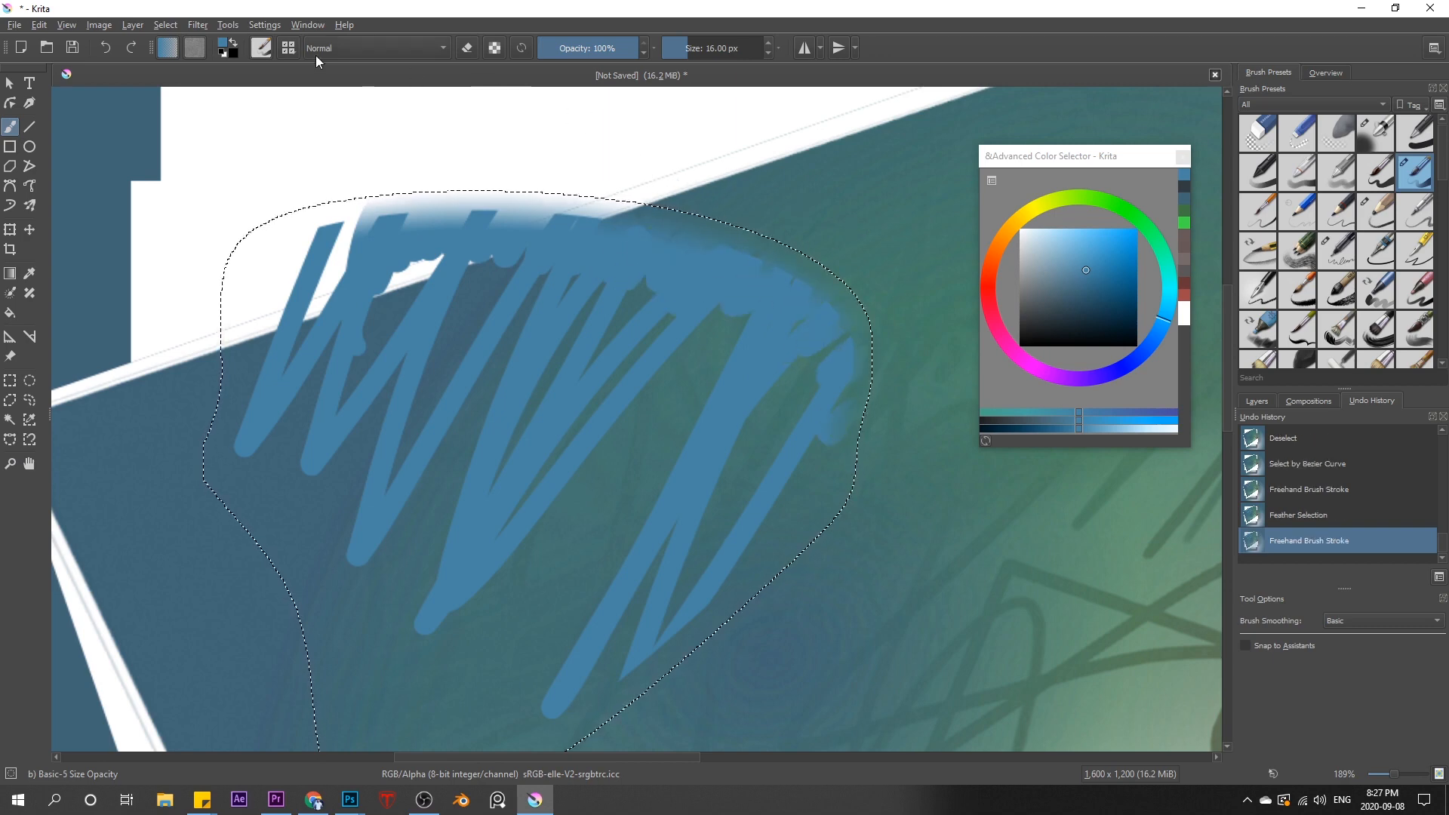
click(166, 25)
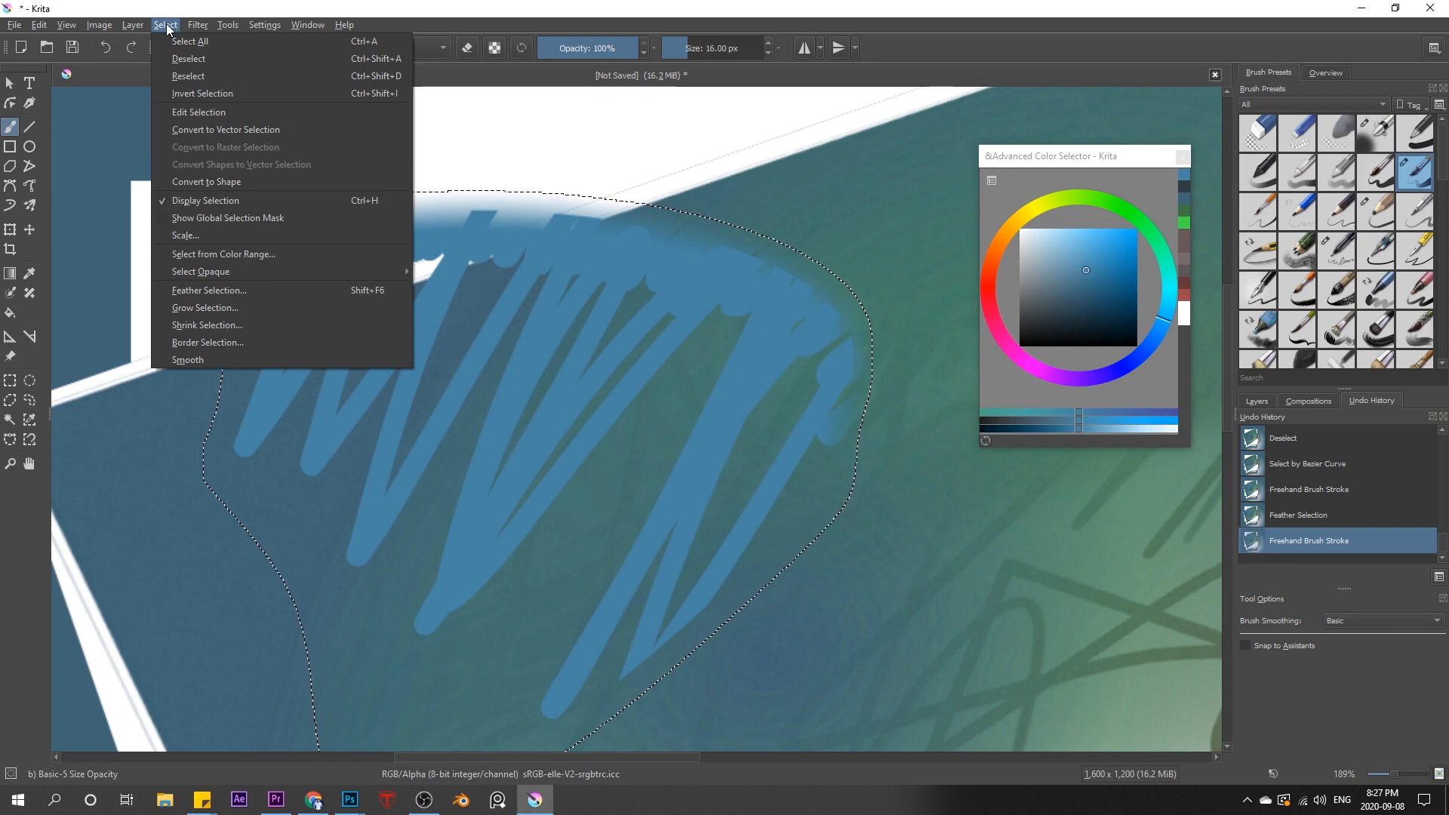
click(273, 24)
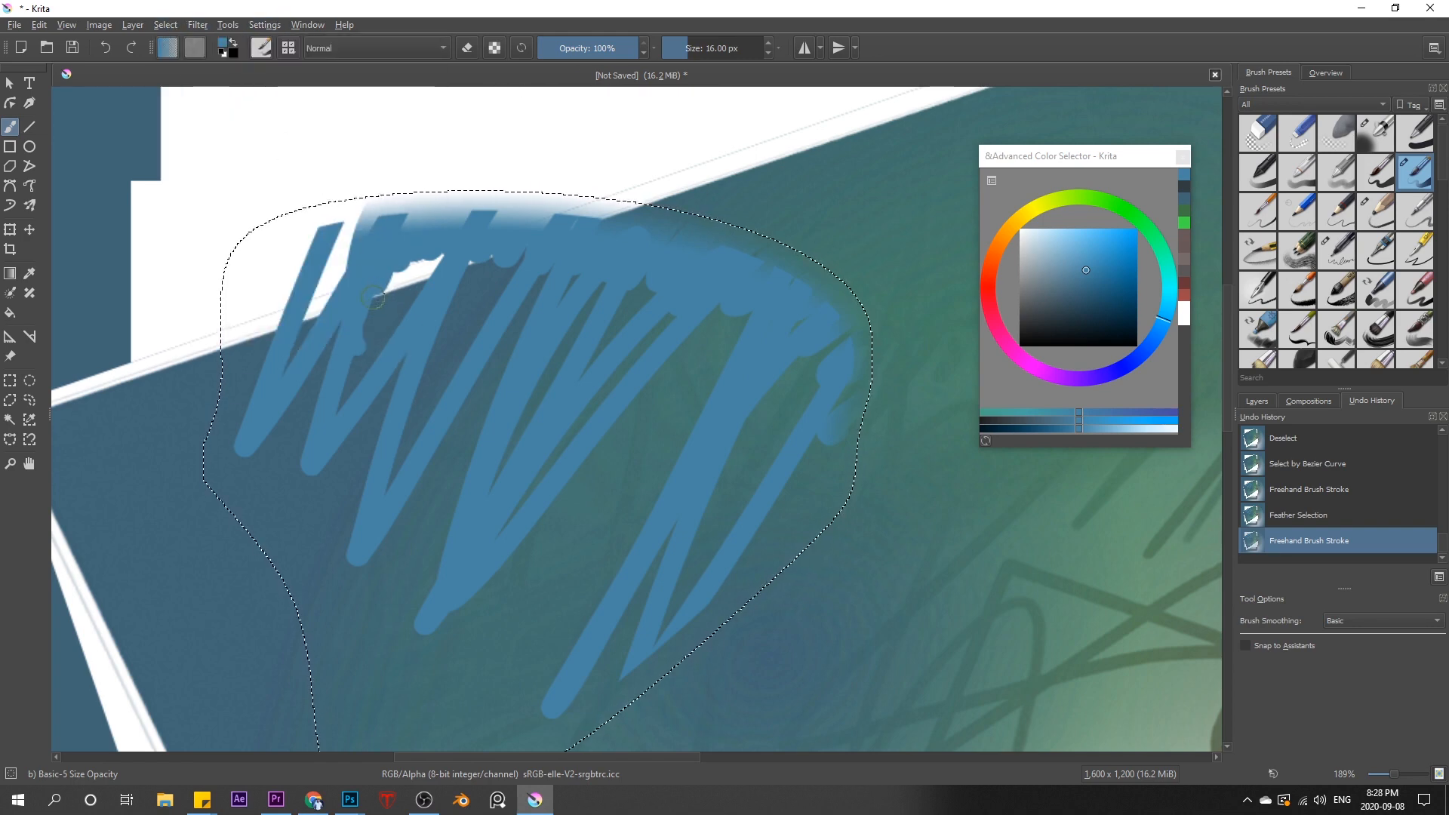
key(ctrl+shift+a)
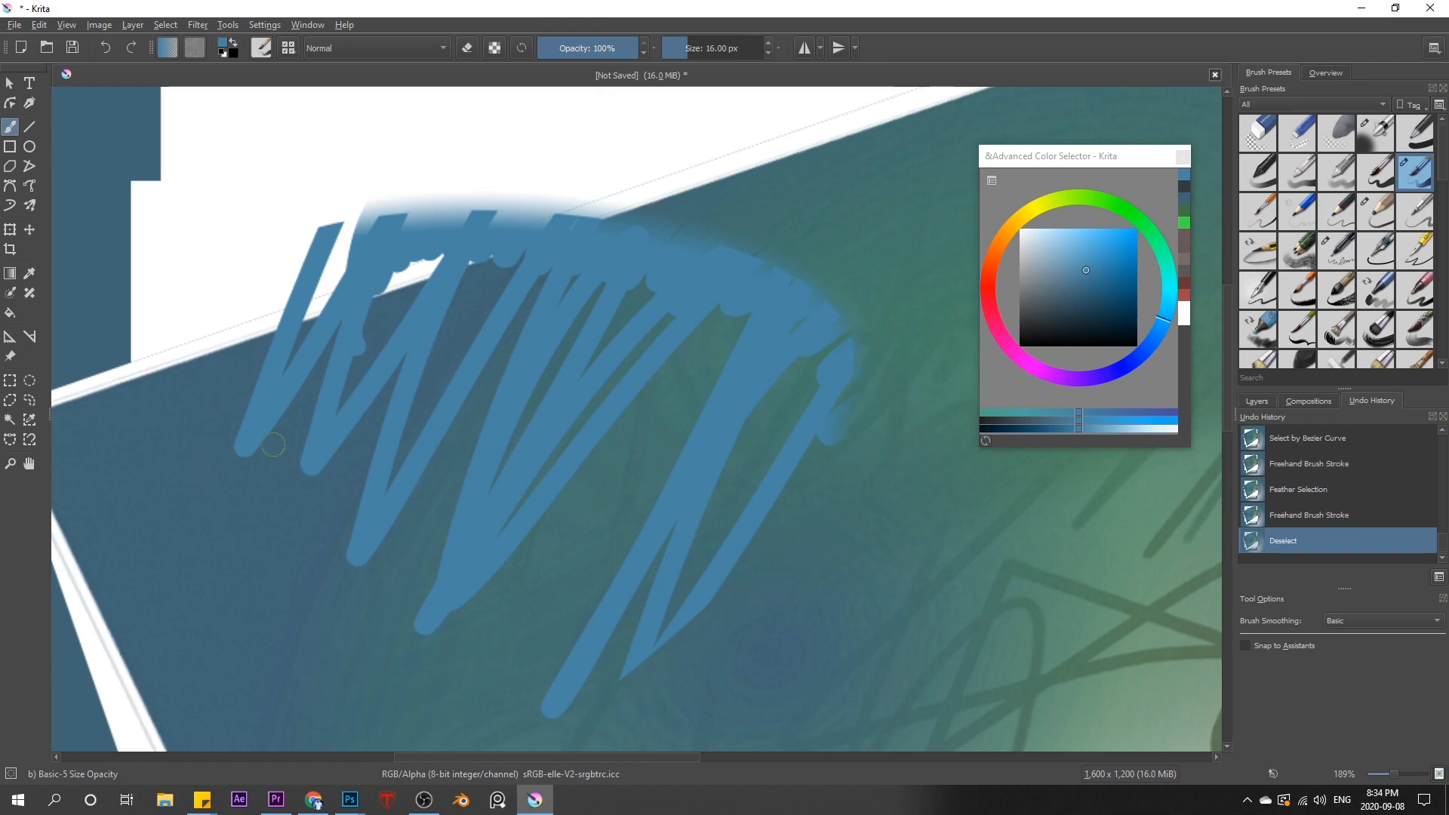
Step: Sample colours from the blue strokes and the green areas between them with the Color Picker, setting its sampling radius to 10 px
click(30, 274)
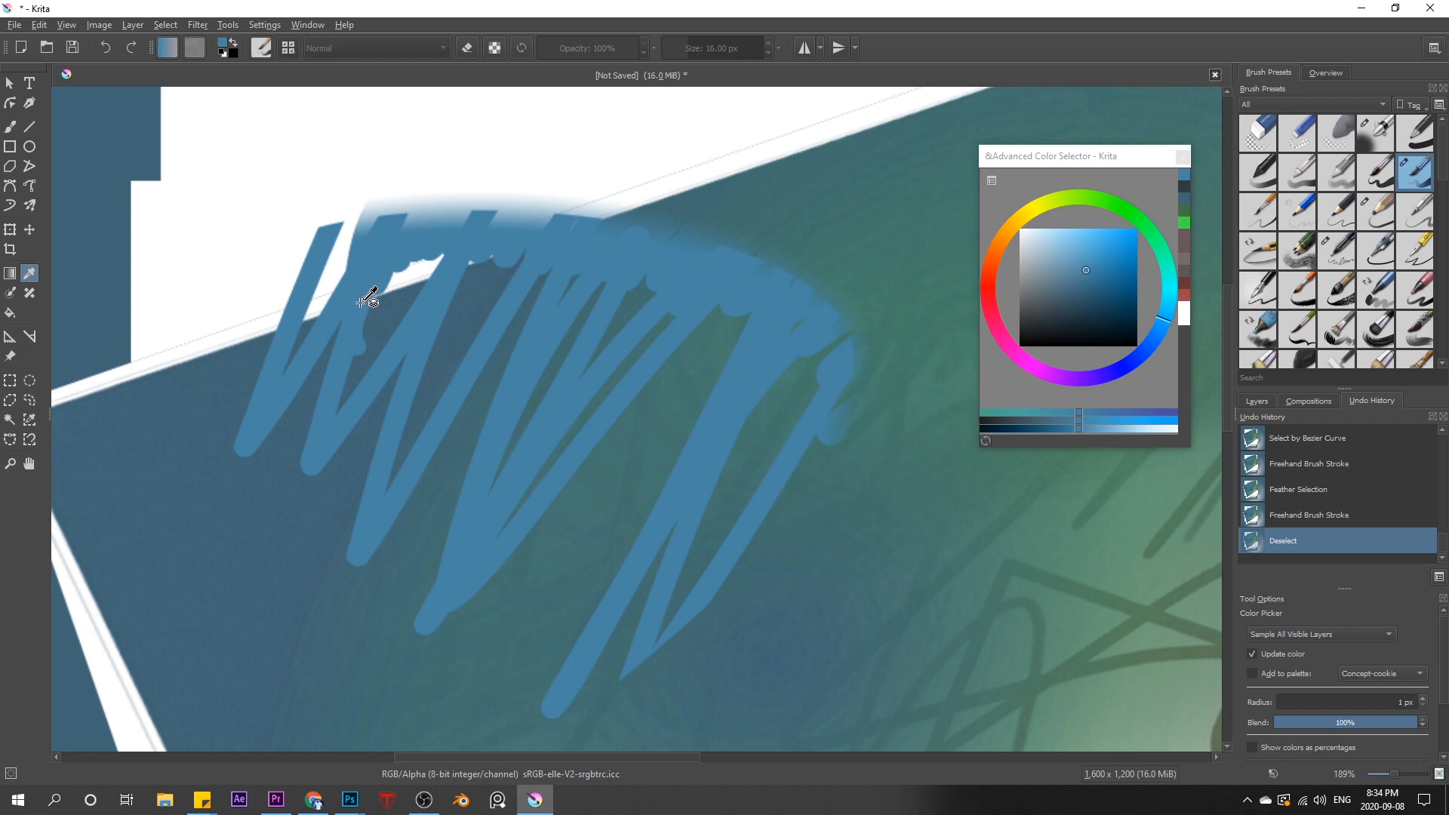
mouse_move(508, 248)
mouse_down()
mouse_move(509, 330)
mouse_move(500, 303)
mouse_up()
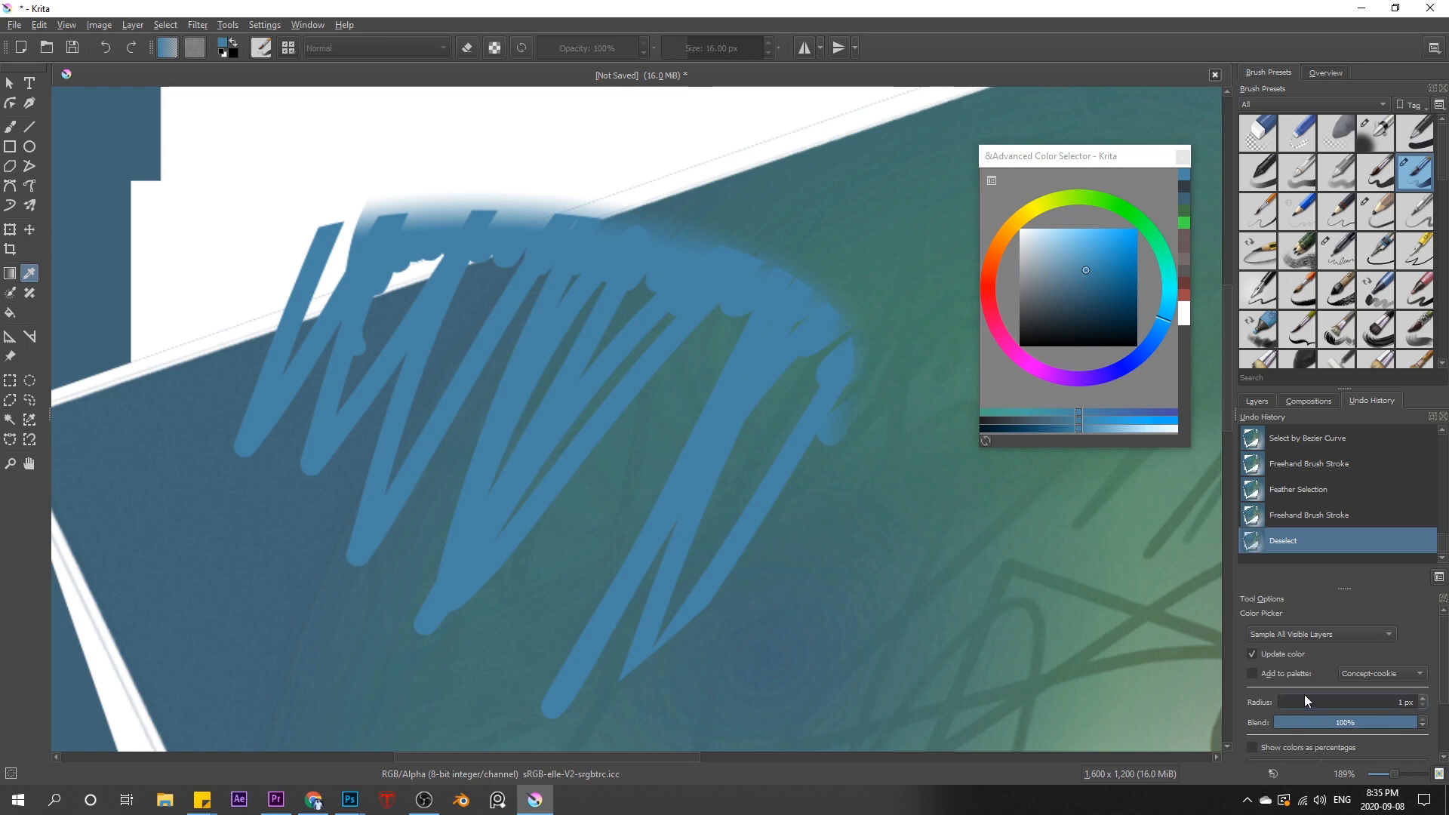
click(1423, 698)
click(677, 381)
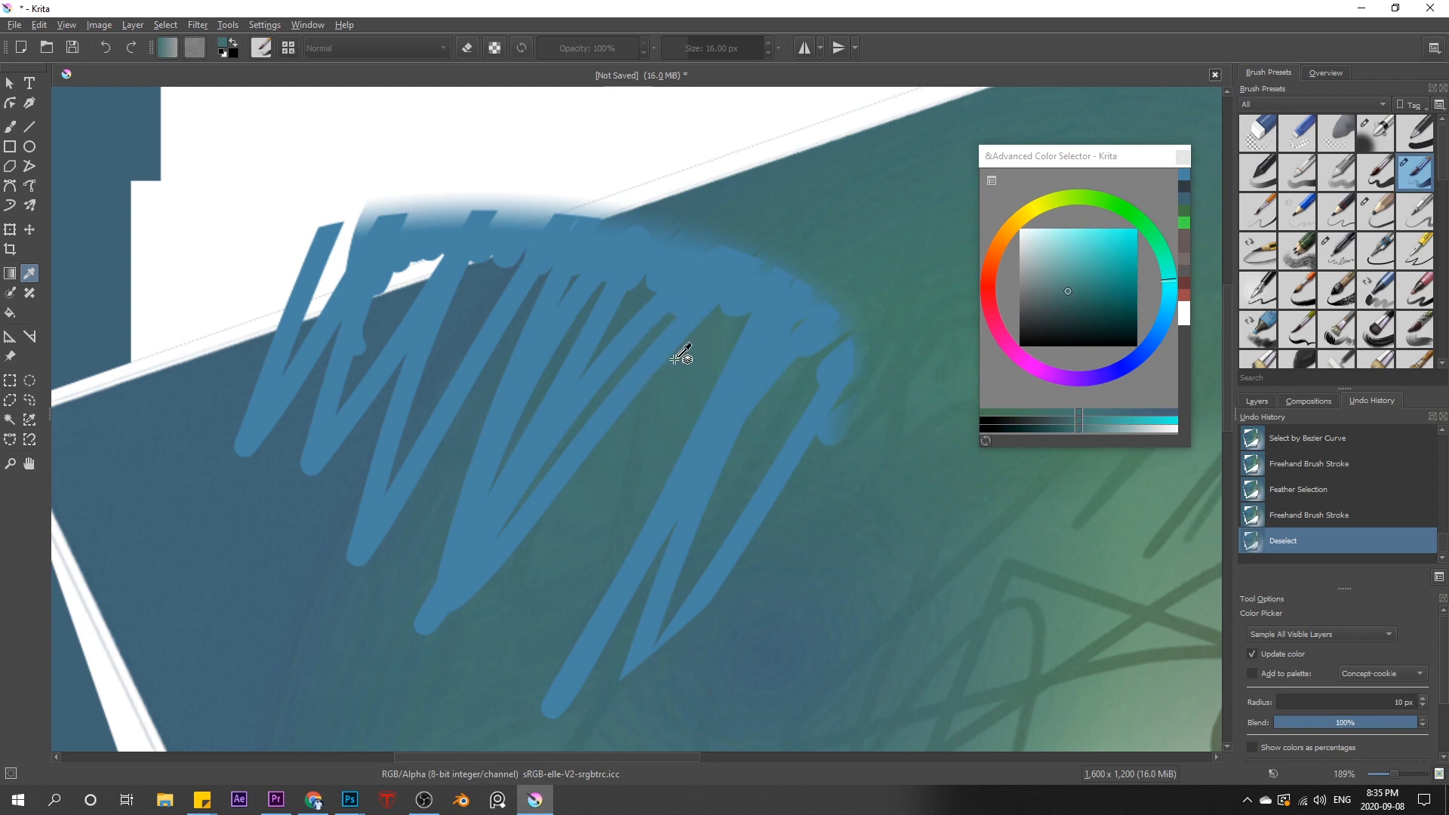
mouse_move(693, 340)
mouse_down()
mouse_move(680, 374)
mouse_move(450, 335)
mouse_move(477, 313)
mouse_move(468, 301)
mouse_up()
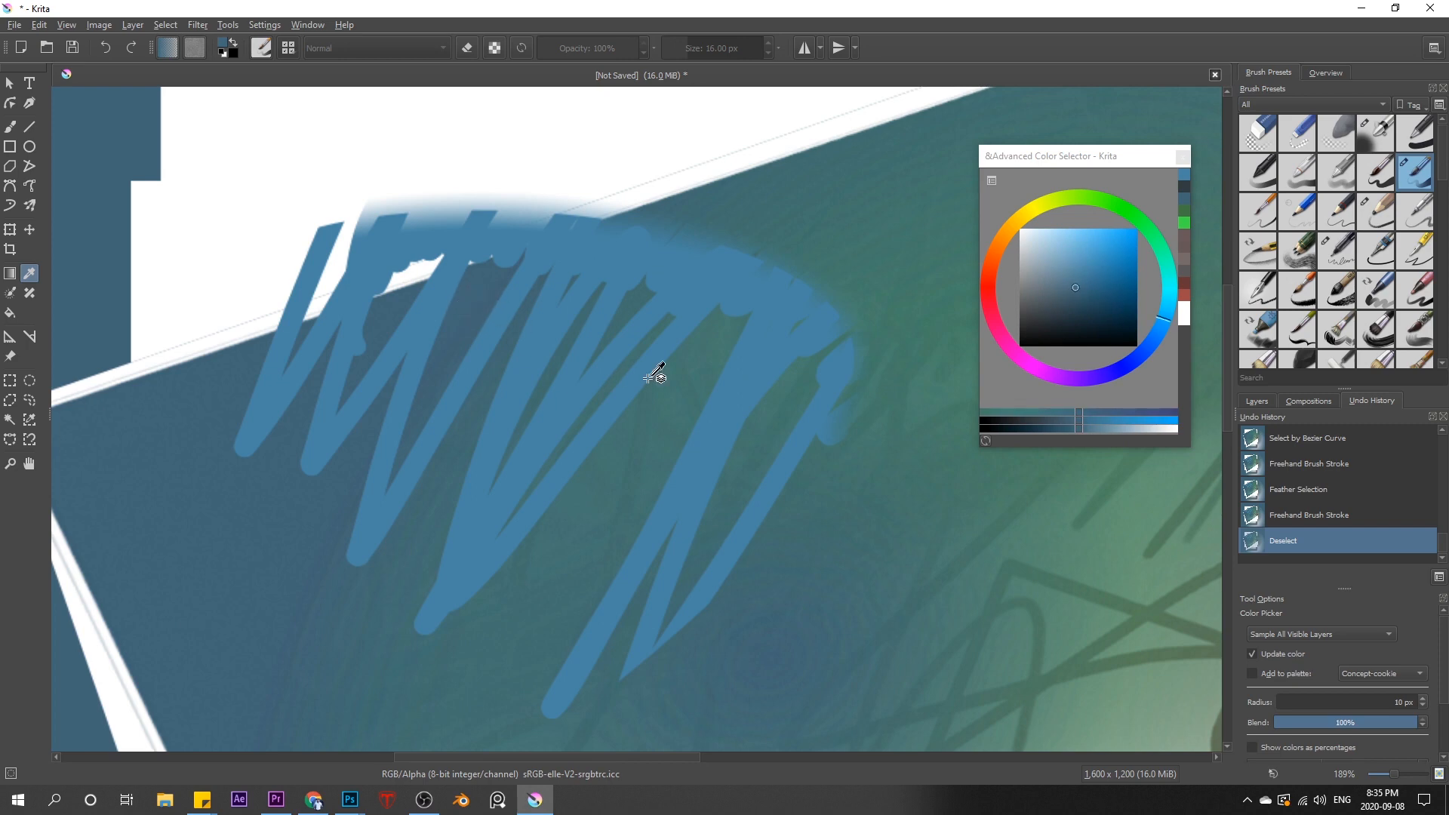
click(692, 341)
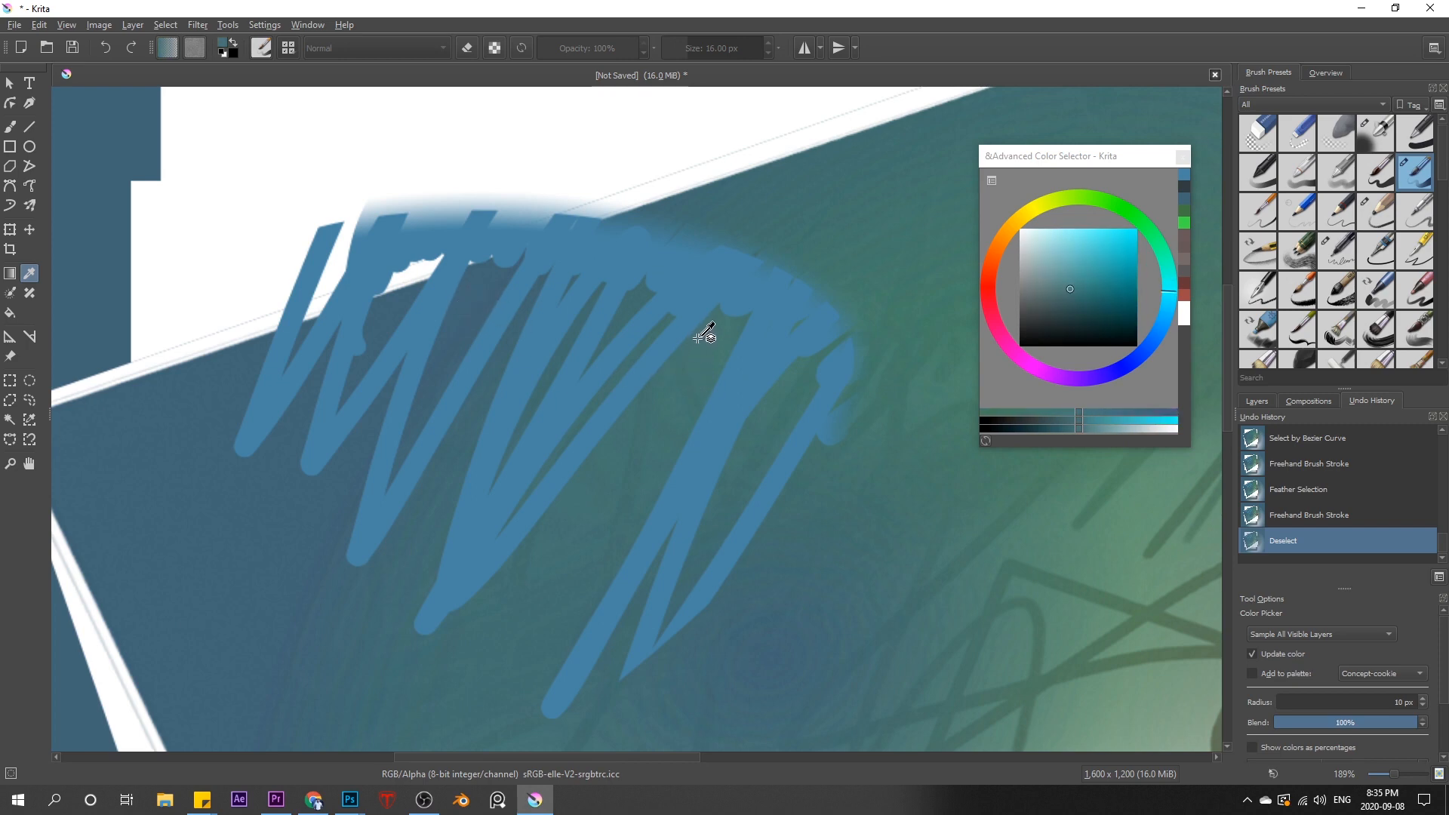
drag(704, 329, 707, 326)
click(712, 325)
Step: Reduce the Color Picker's blend to about 48% and sample the green area beside the blue strokes
drag(1377, 727, 1342, 723)
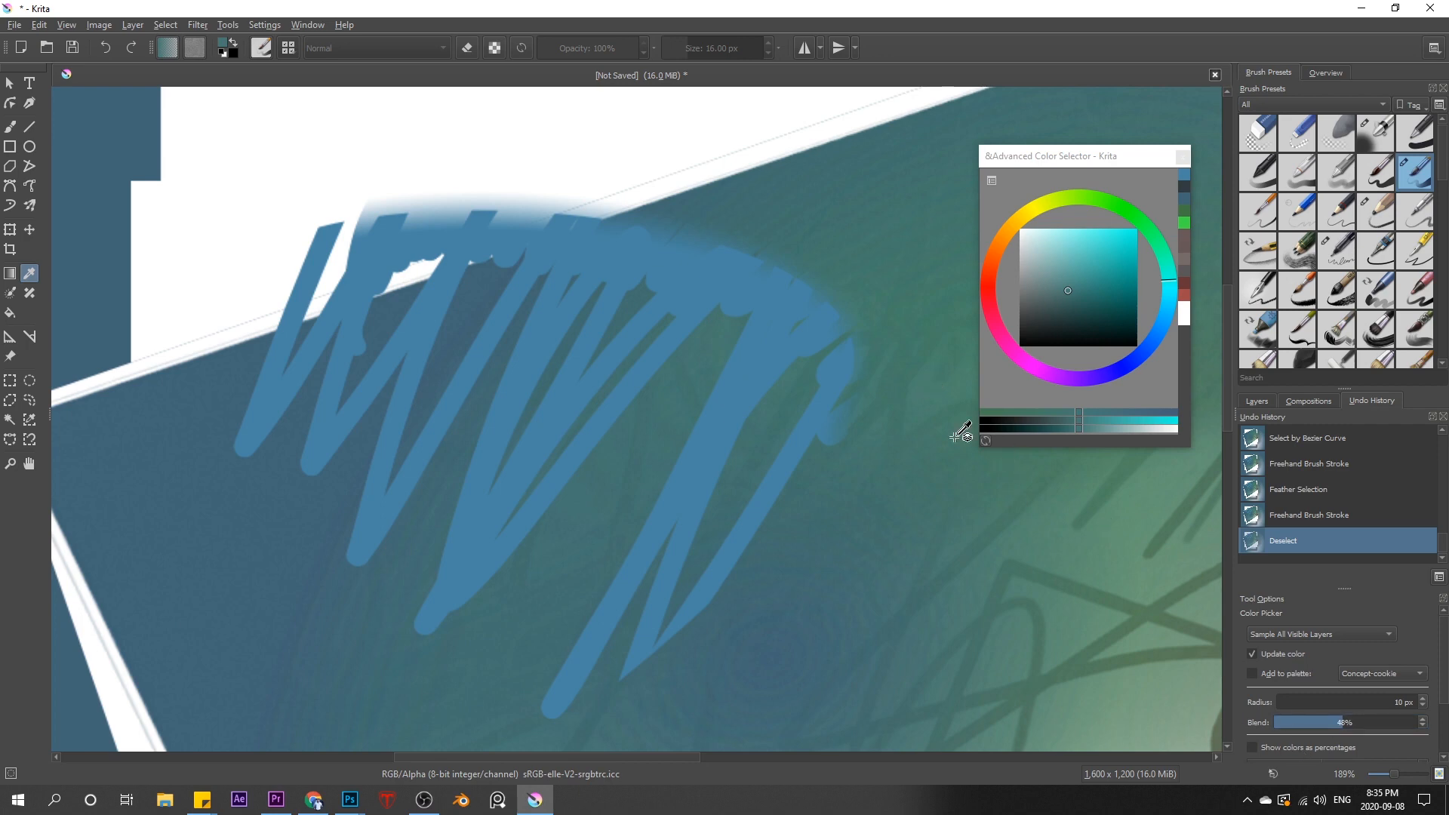
click(921, 381)
Step: Shift the colour's hue towards orange on the colour wheel, sample a colour from the canvas, and shift the hue towards cyan
drag(1141, 270, 991, 257)
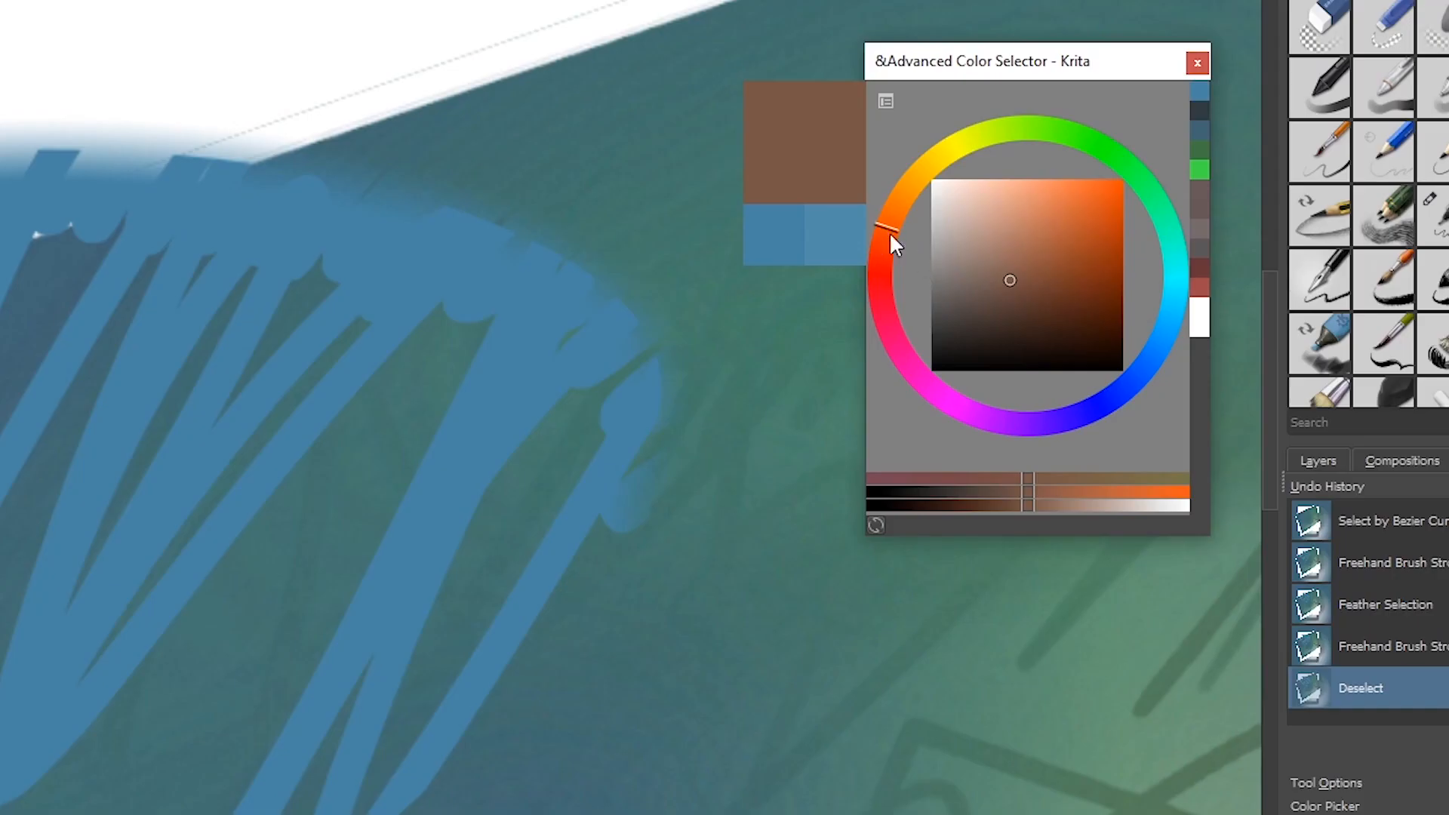
ctrl+click(815, 462)
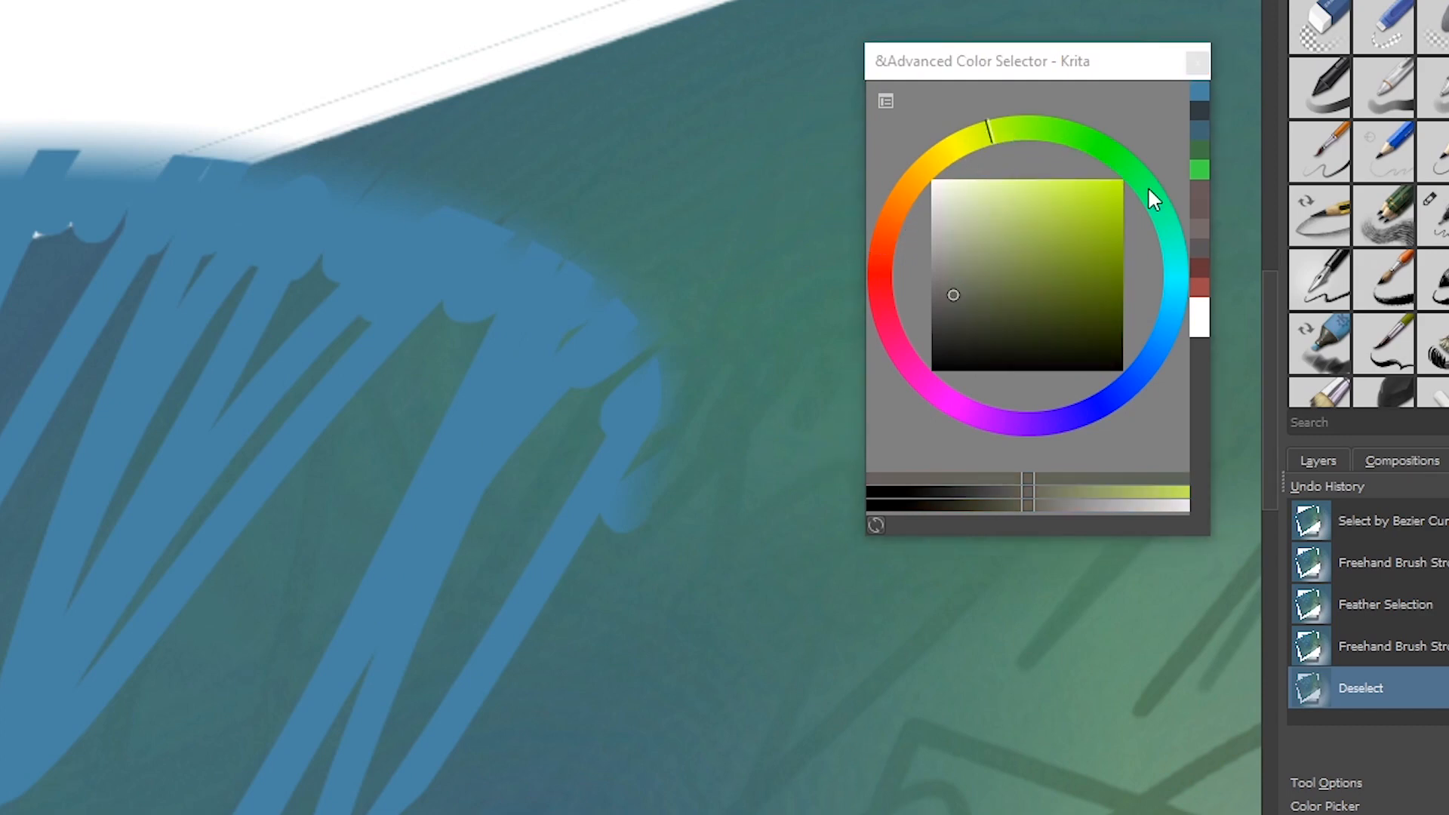
mouse_move(1163, 198)
mouse_down()
mouse_move(1135, 166)
mouse_move(1178, 233)
mouse_up()
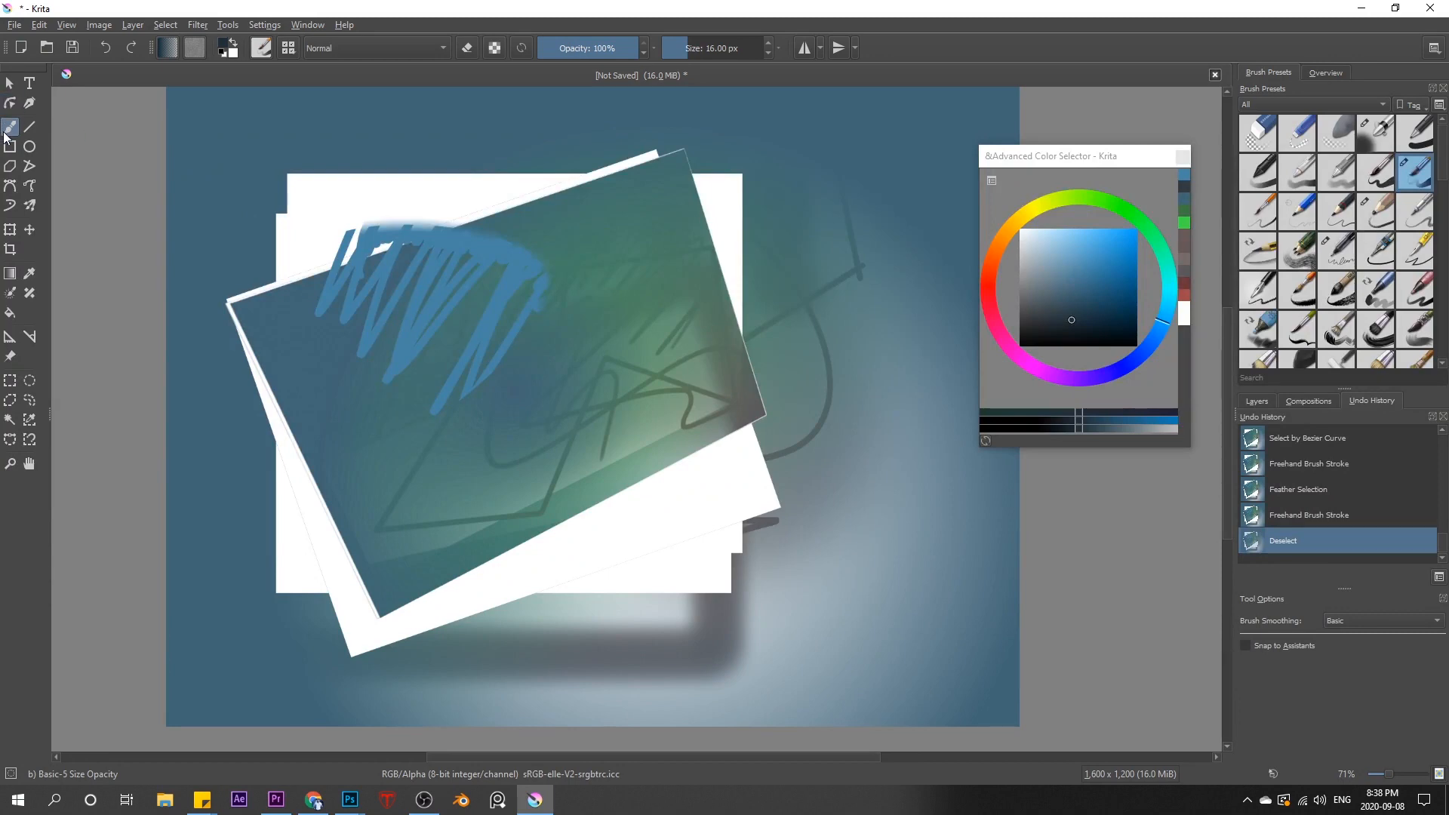
Step: Set the brush opacity to 69% and try choosing a brighter blue in the foreground colour dialog
mouse_move(615, 49)
mouse_down()
mouse_move(573, 52)
mouse_move(608, 54)
mouse_up()
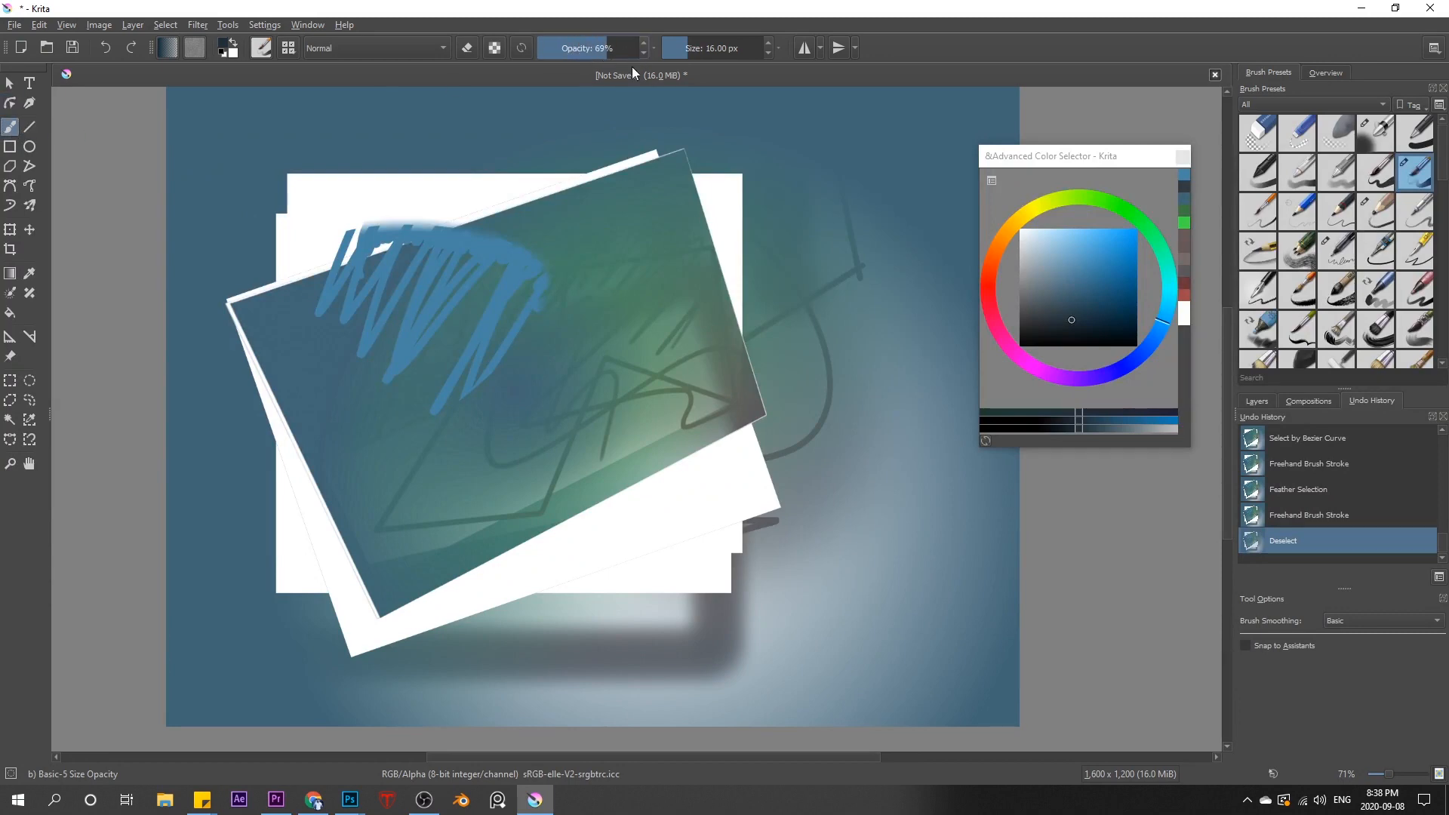
click(227, 49)
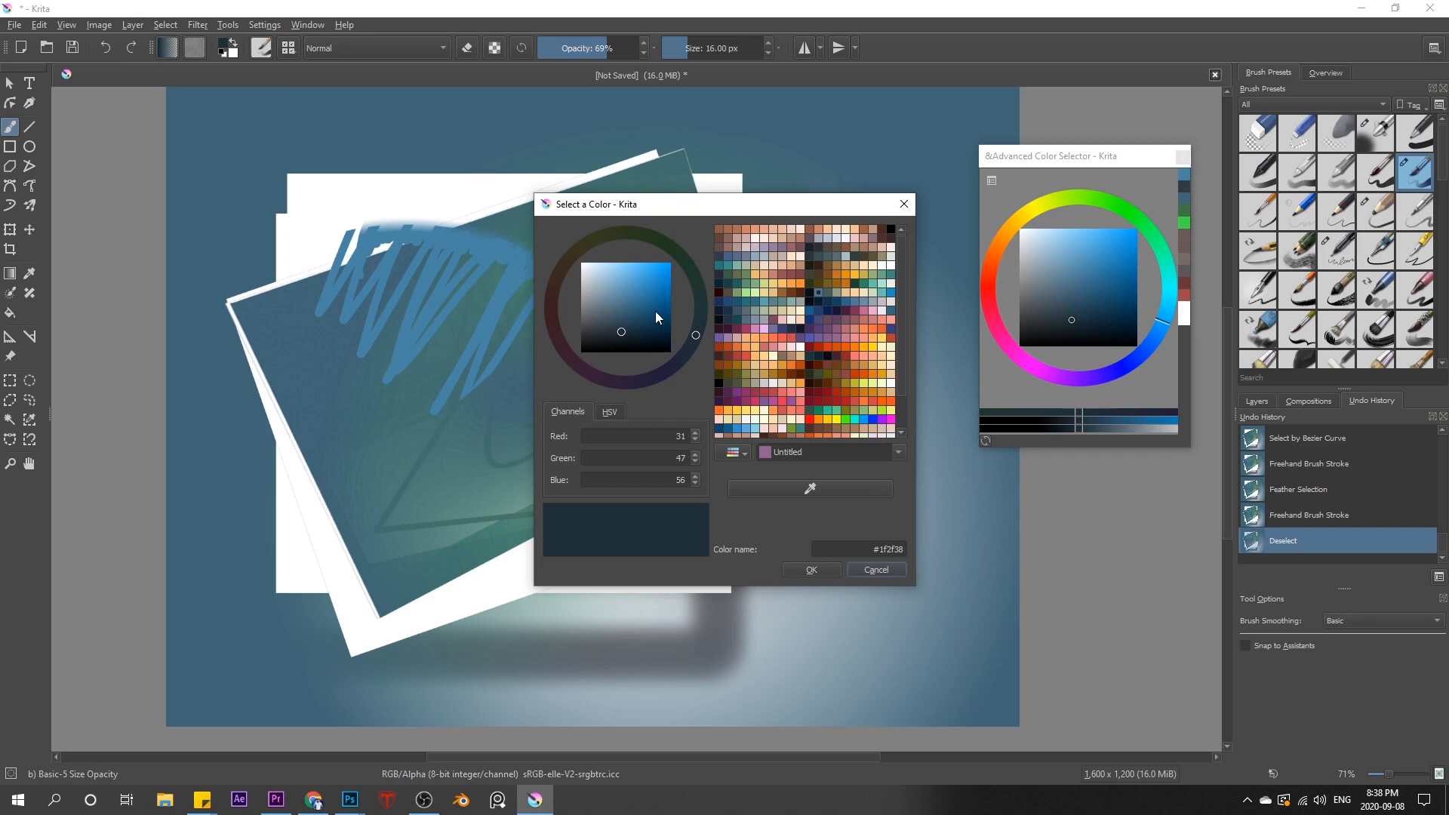
click(654, 310)
key(Return)
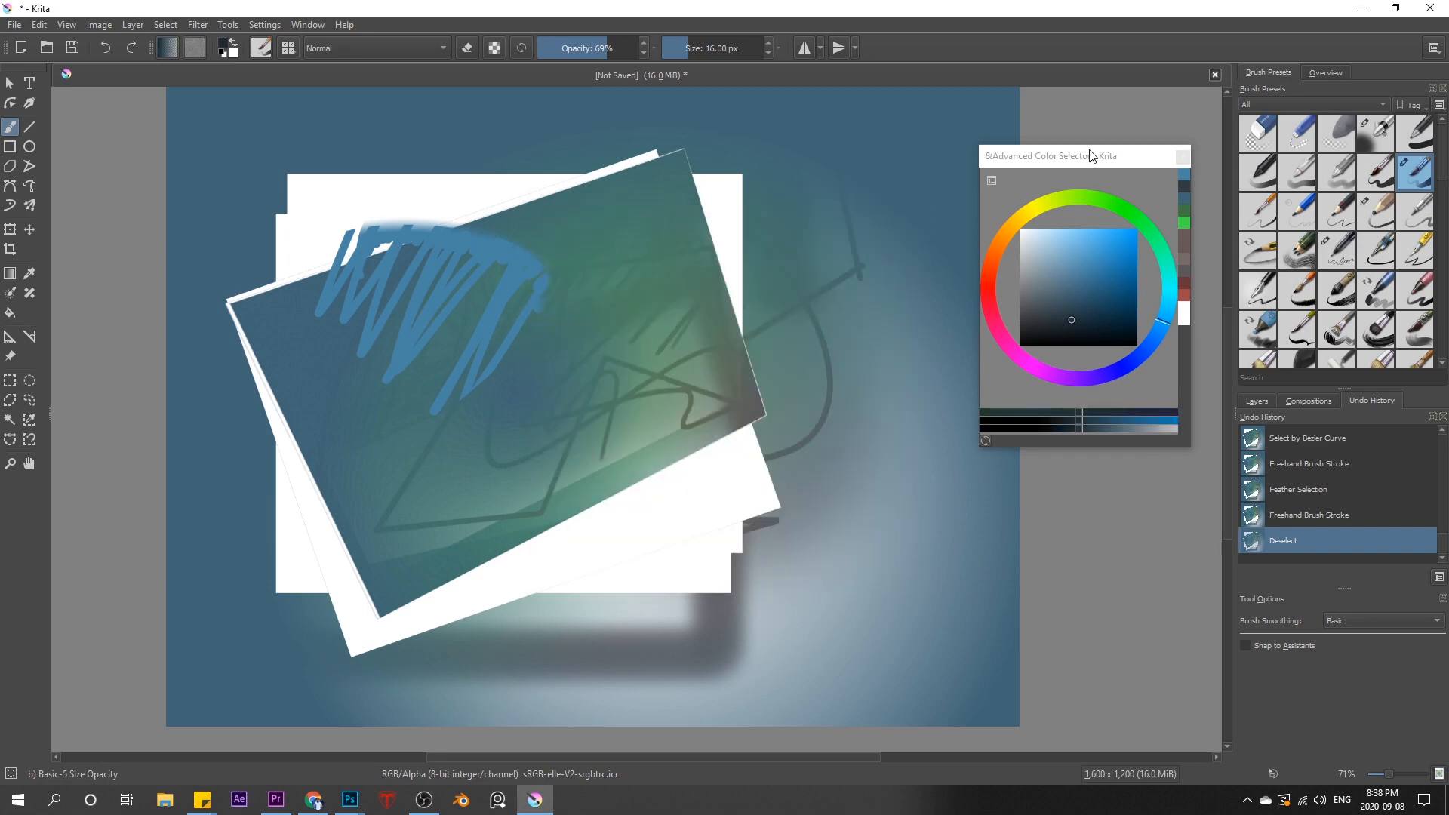
Step: Move the floating colour selector over the canvas and pick a medium blue using the selector and the pop-up palette's colour triangle
drag(1093, 157, 788, 127)
mouse_move(766, 237)
mouse_down()
mouse_move(780, 249)
mouse_move(786, 234)
mouse_up()
right_click(433, 260)
click(431, 253)
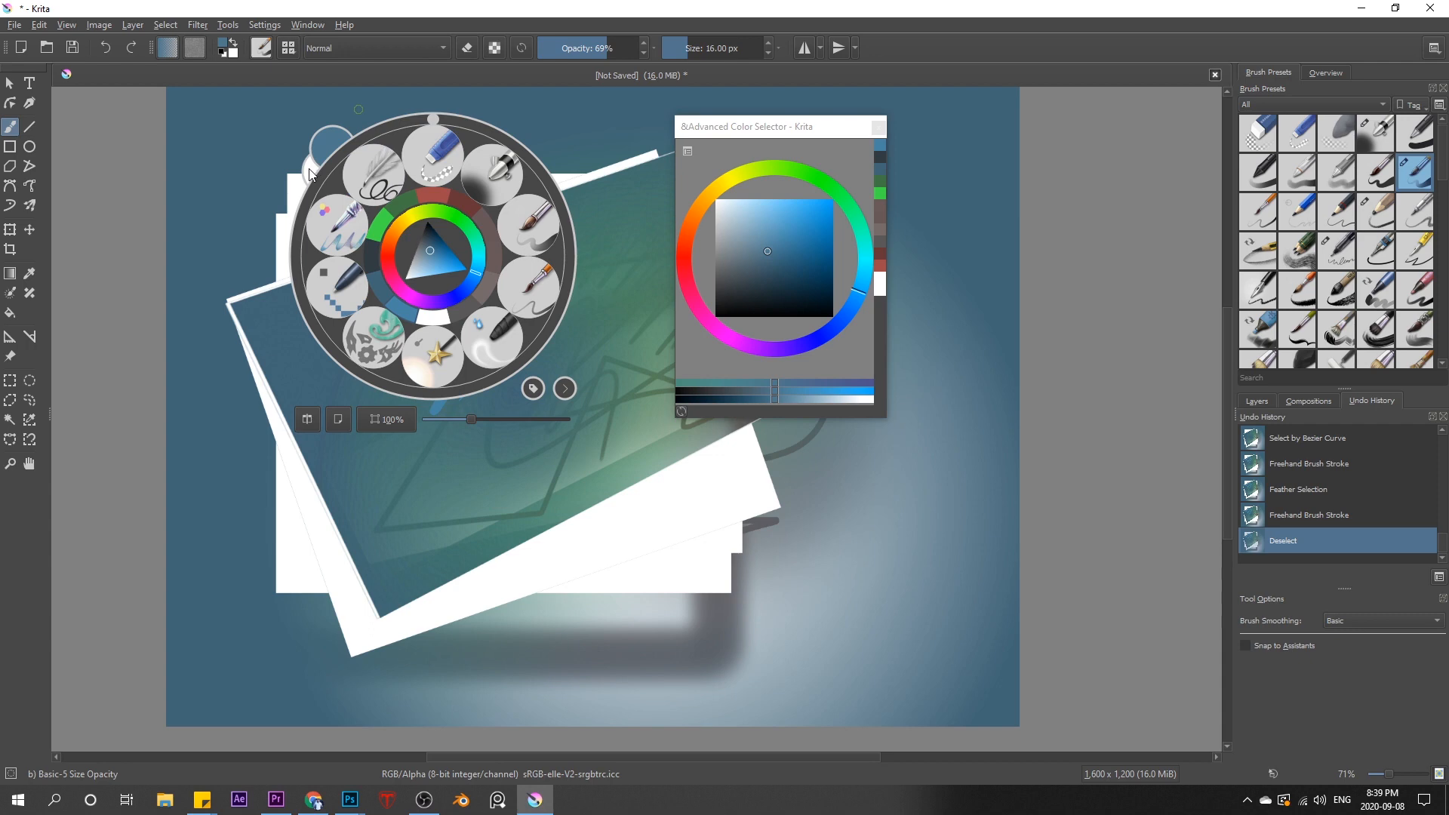
Step: Choose a dark blue in the pop-up palette's colour triangle and swap the foreground and background colours
click(434, 245)
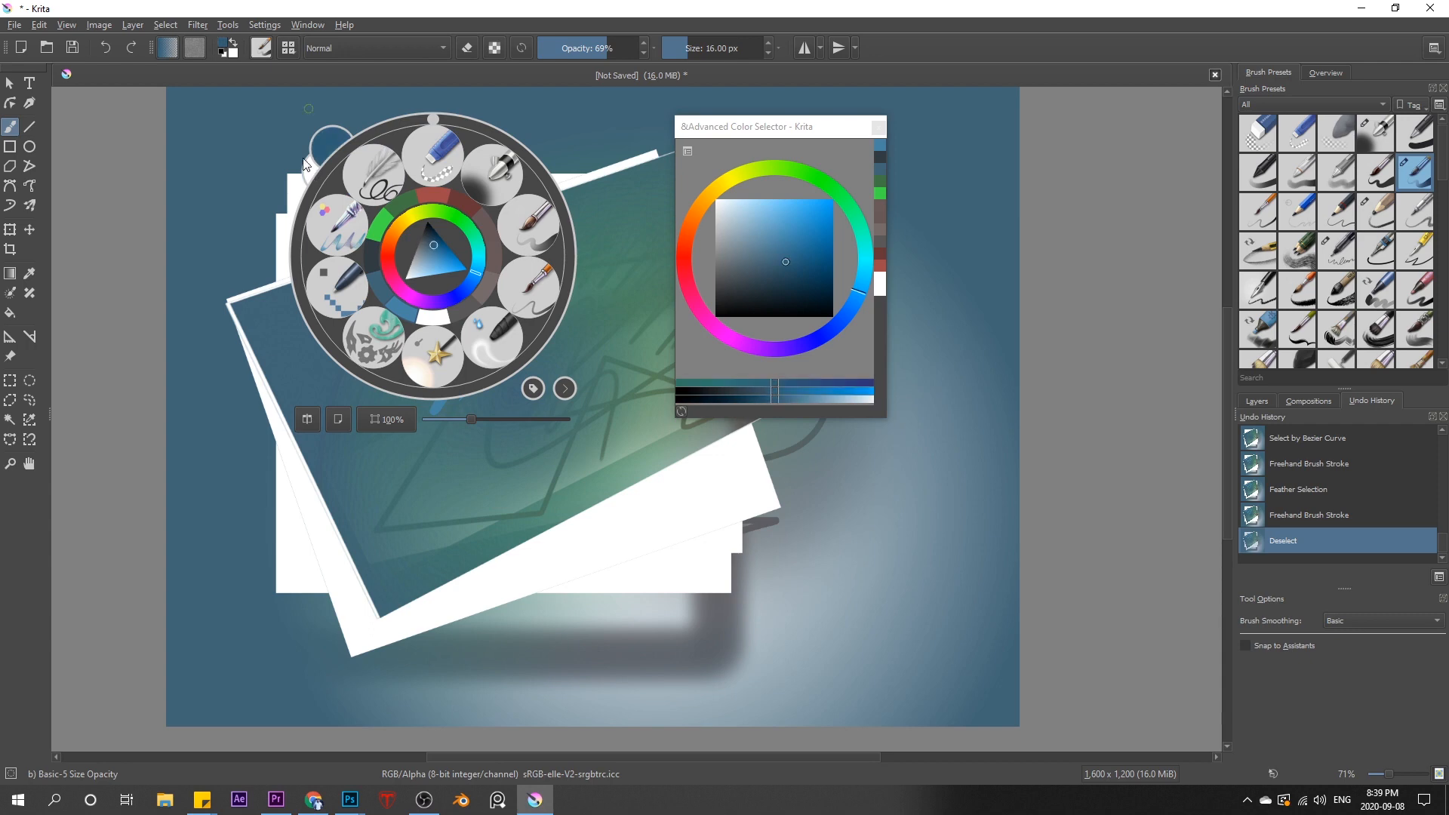
click(439, 251)
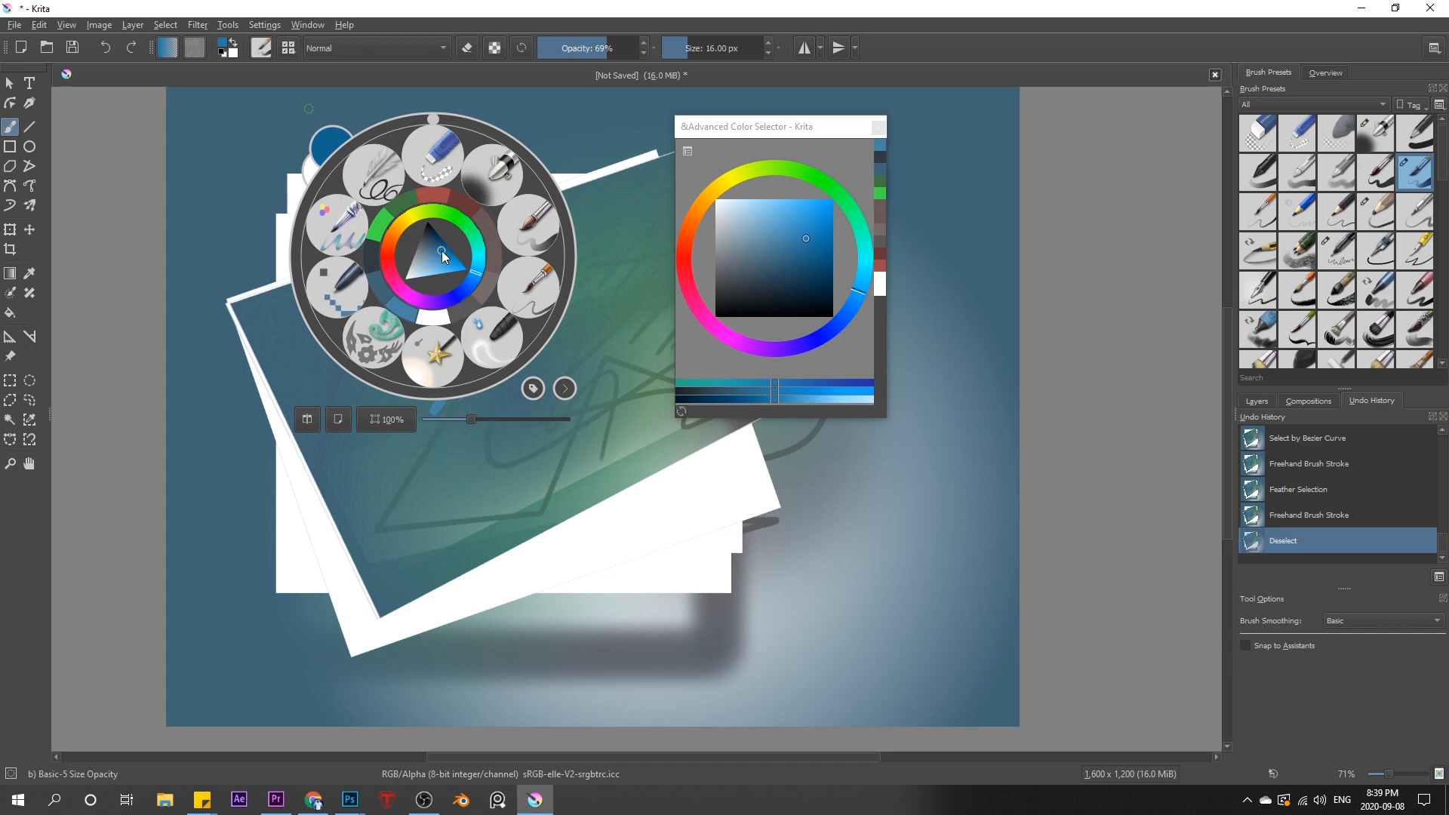
click(442, 239)
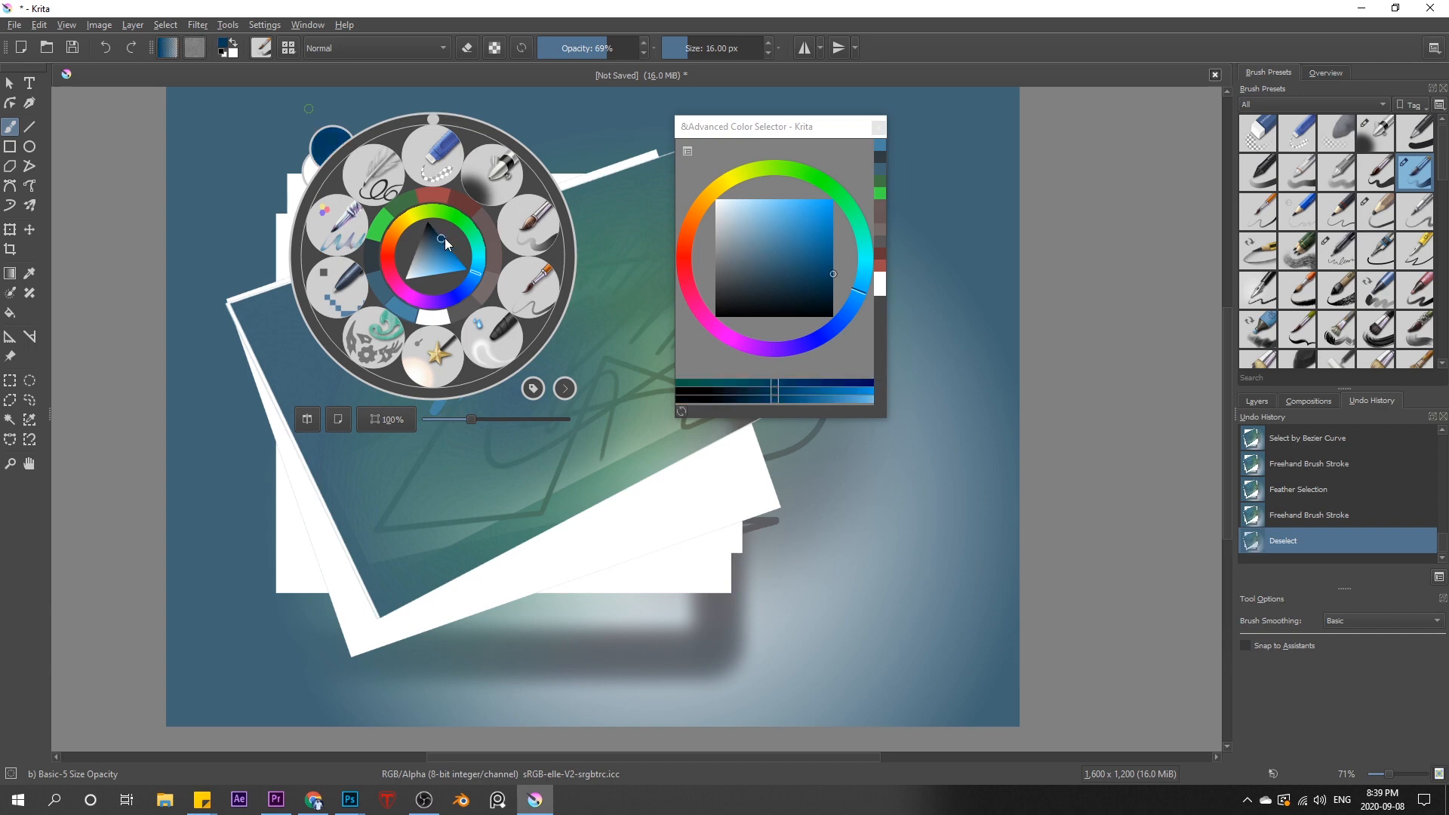
click(236, 45)
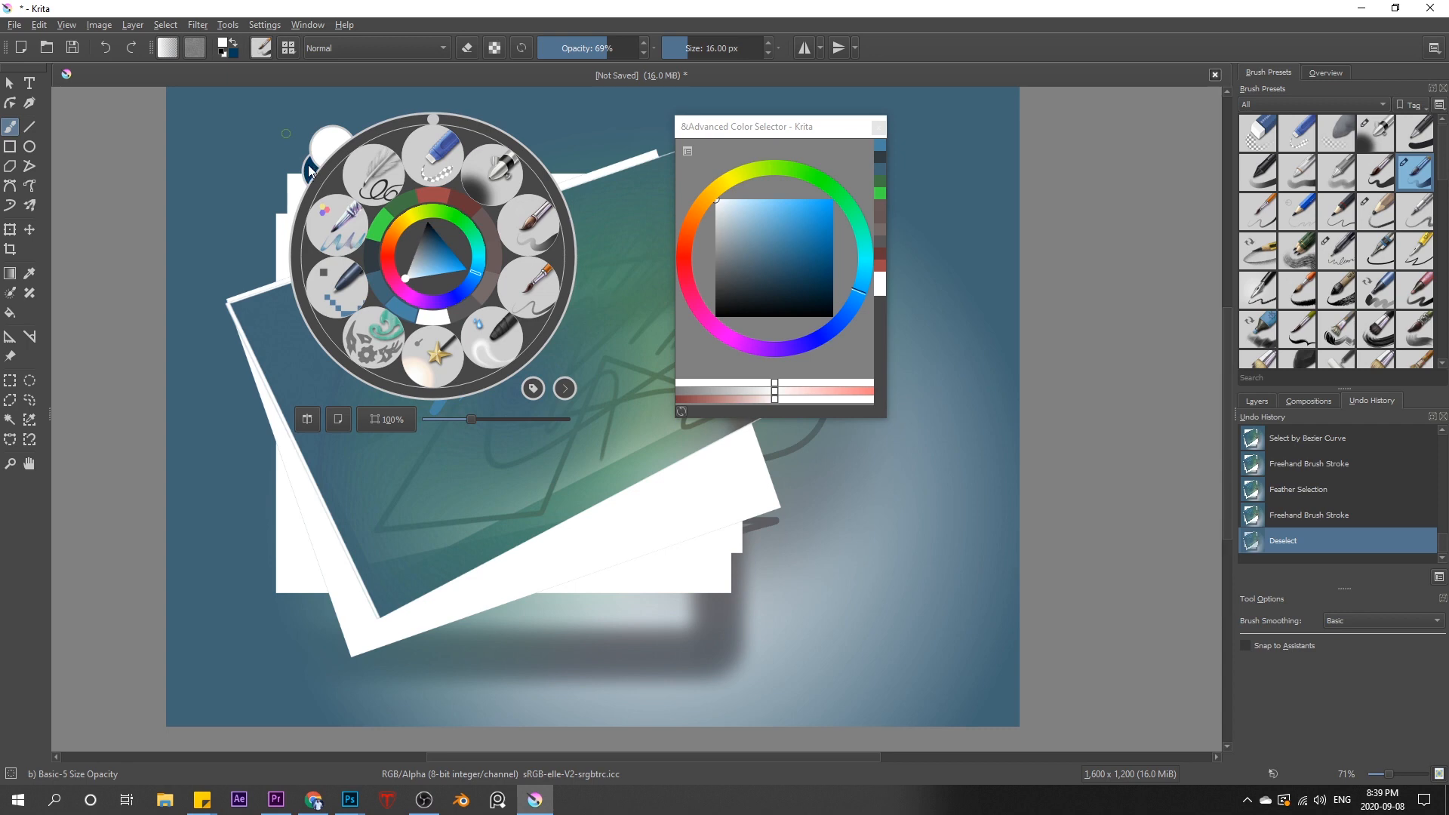
Step: Choose an olive green in the pop-up palette and paint a zigzag over the blue strokes with the brush at 18 px
drag(429, 250, 439, 253)
click(436, 206)
click(427, 253)
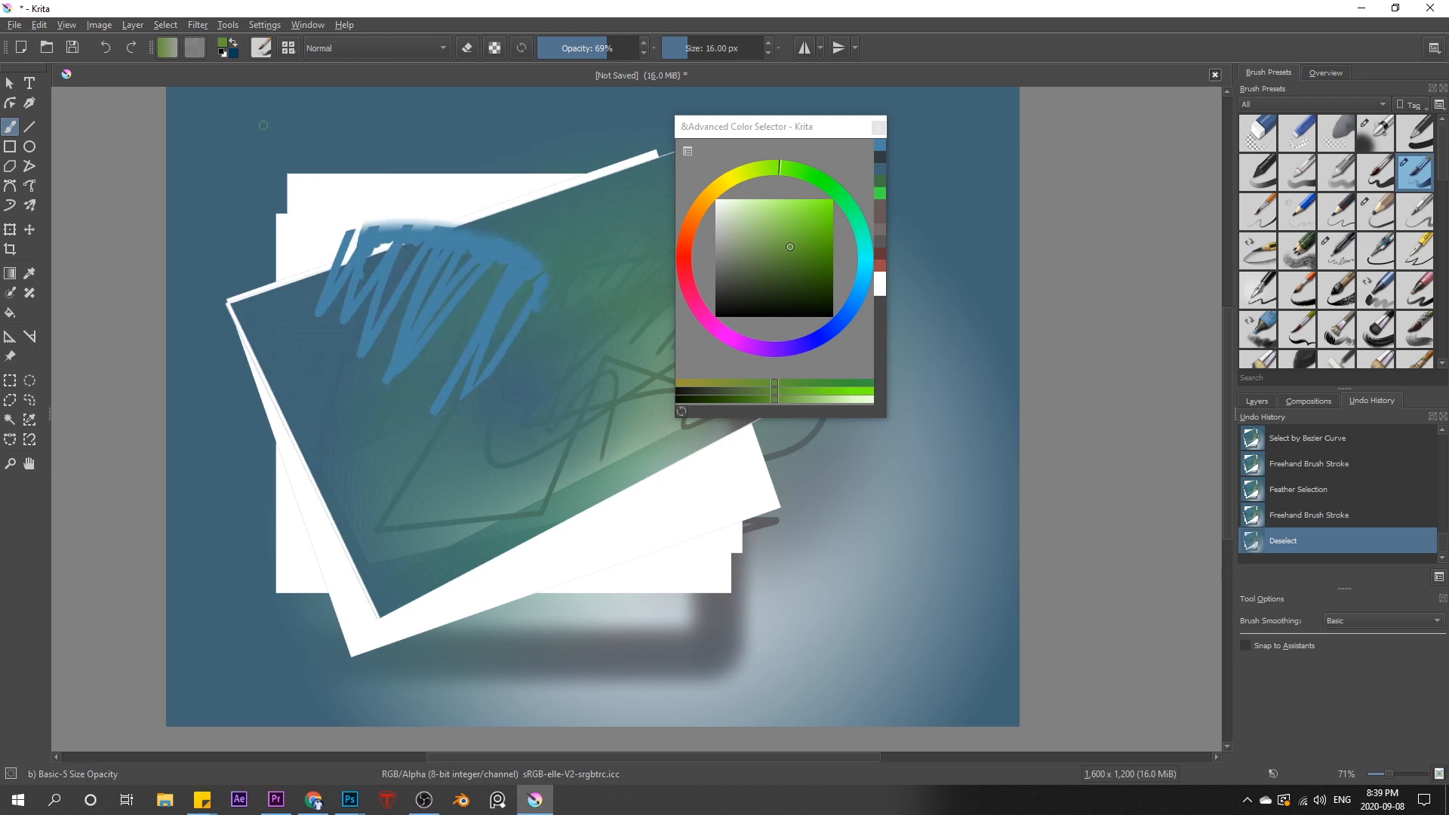
key(bracketright)
mouse_move(377, 332)
mouse_down()
mouse_move(489, 319)
mouse_move(402, 413)
mouse_up()
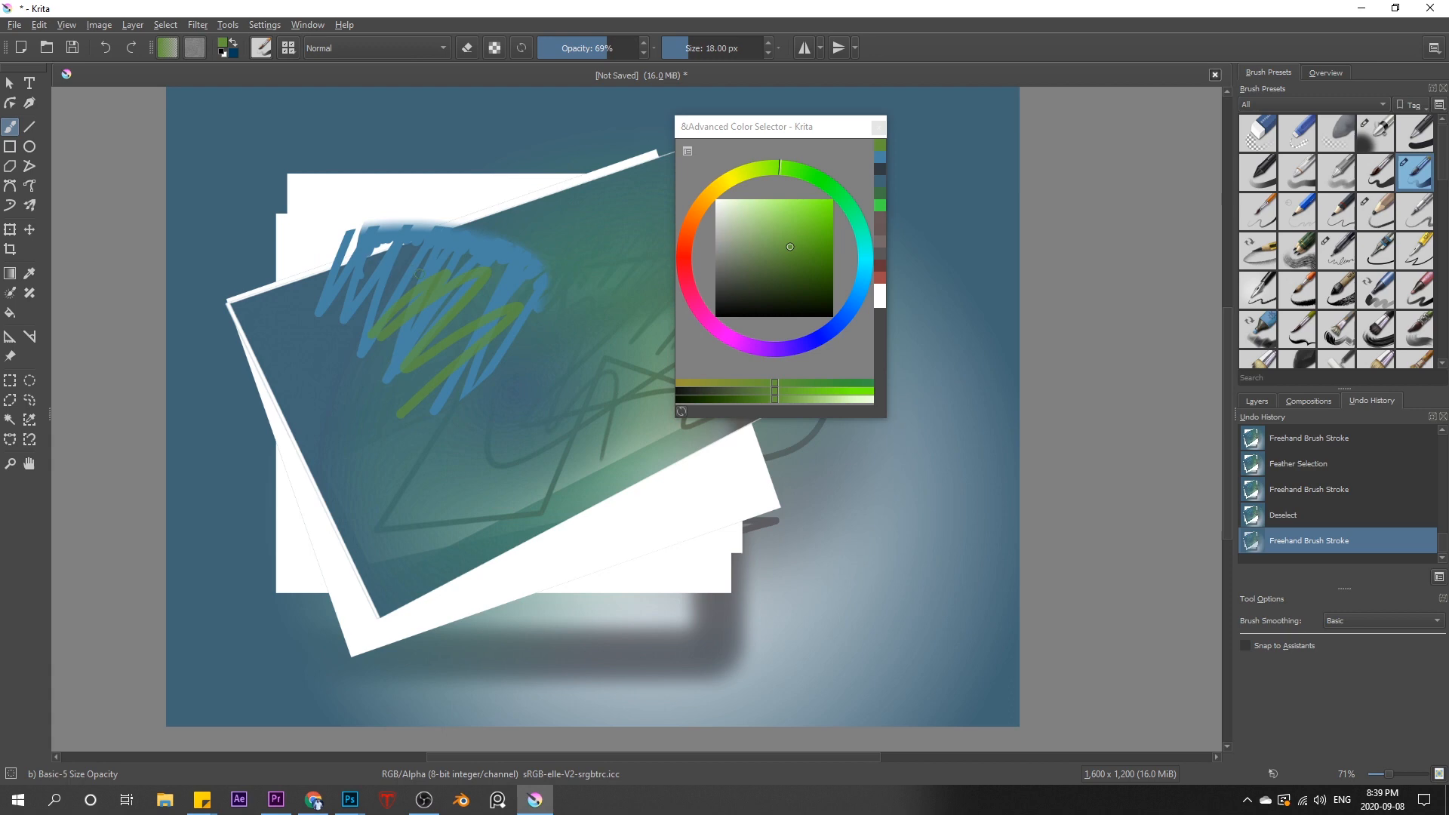